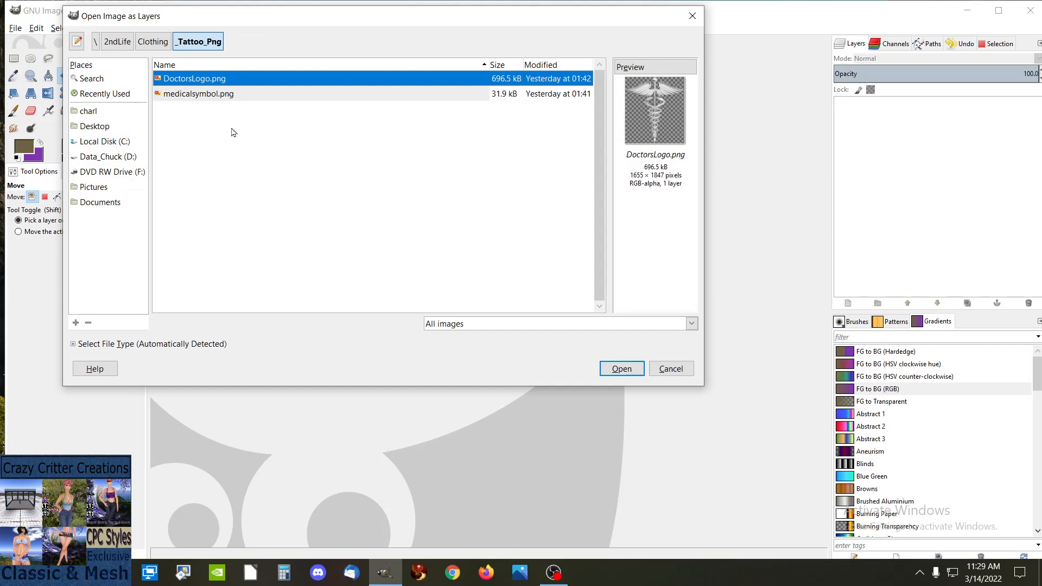
# Step: Open Male_Upper_Body.png from the Clothing/CCC_Mens folder as a layer
pyautogui.click(148, 42)
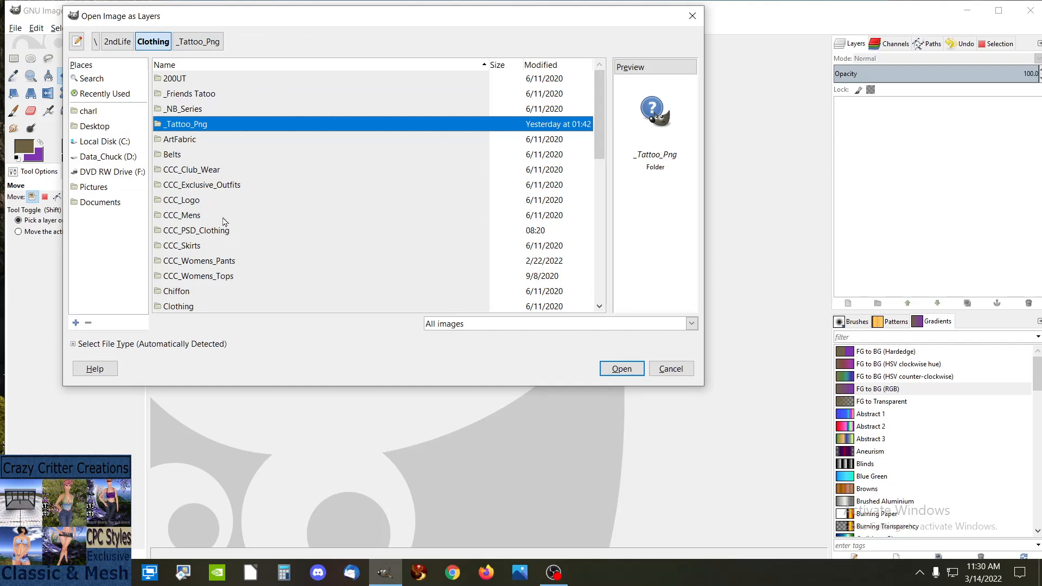
pyautogui.doubleClick(177, 216)
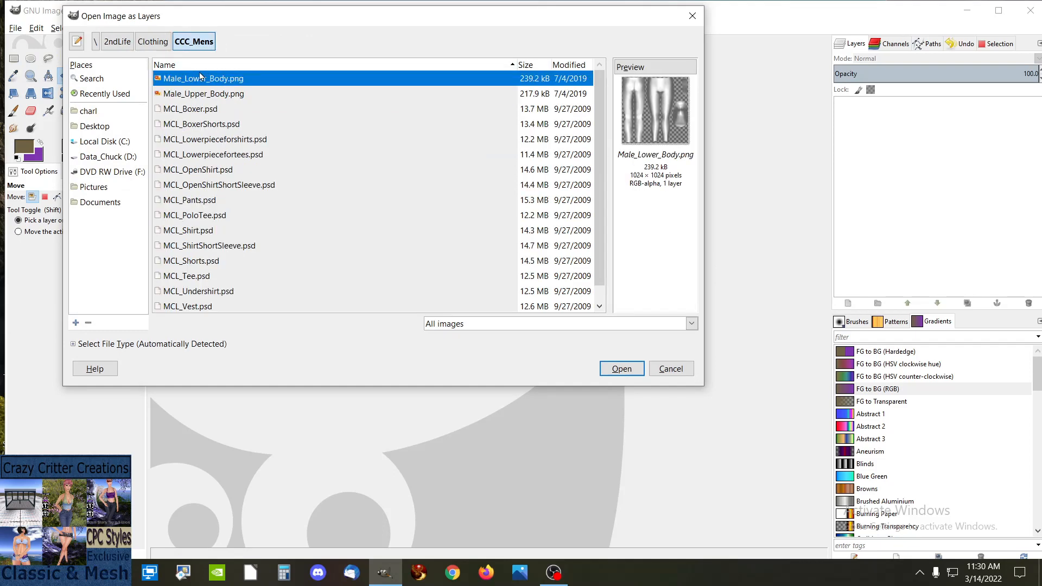
pyautogui.click(201, 94)
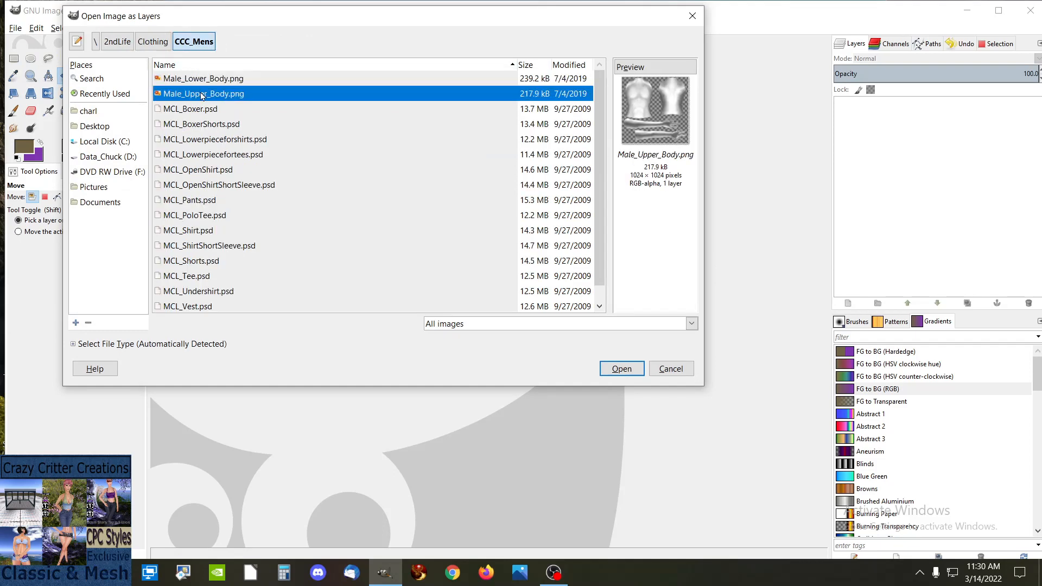
pyautogui.click(621, 369)
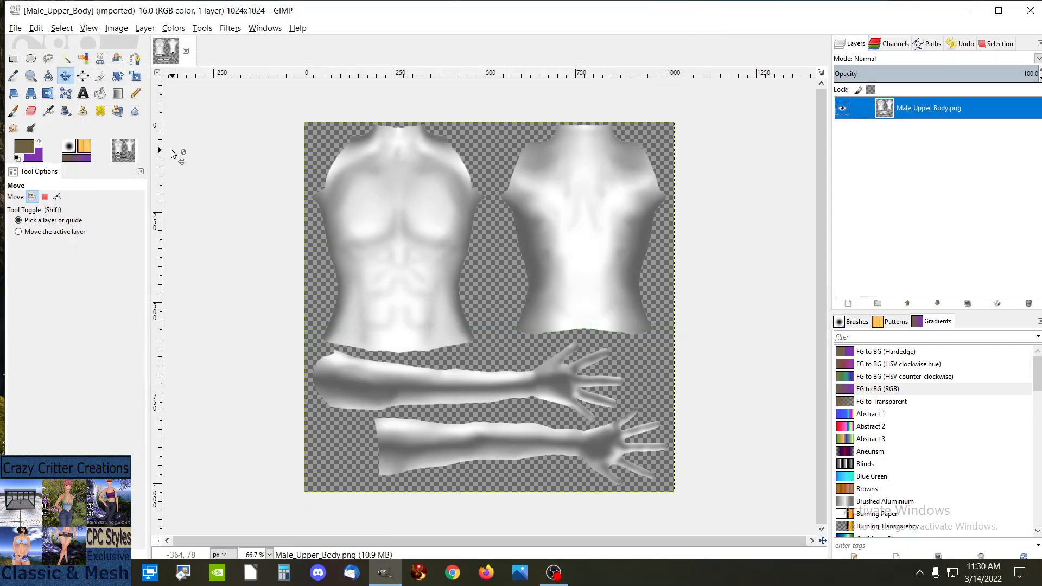
# Step: Add DoctorsLogo.png from the Clothing/_Tattoo_Png folder to the image as a new layer
pyautogui.click(15, 30)
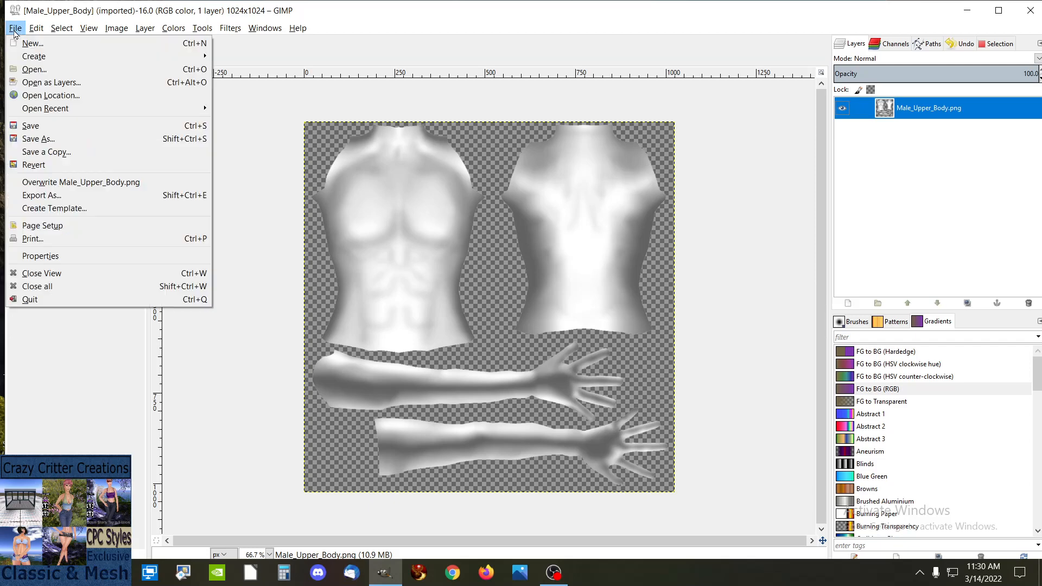
pyautogui.click(39, 85)
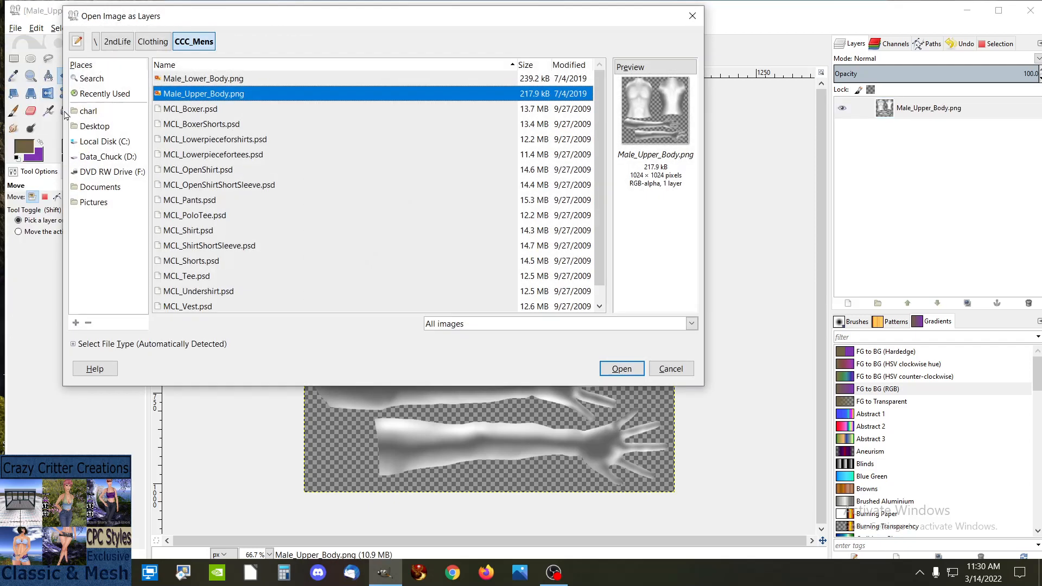
pyautogui.click(149, 41)
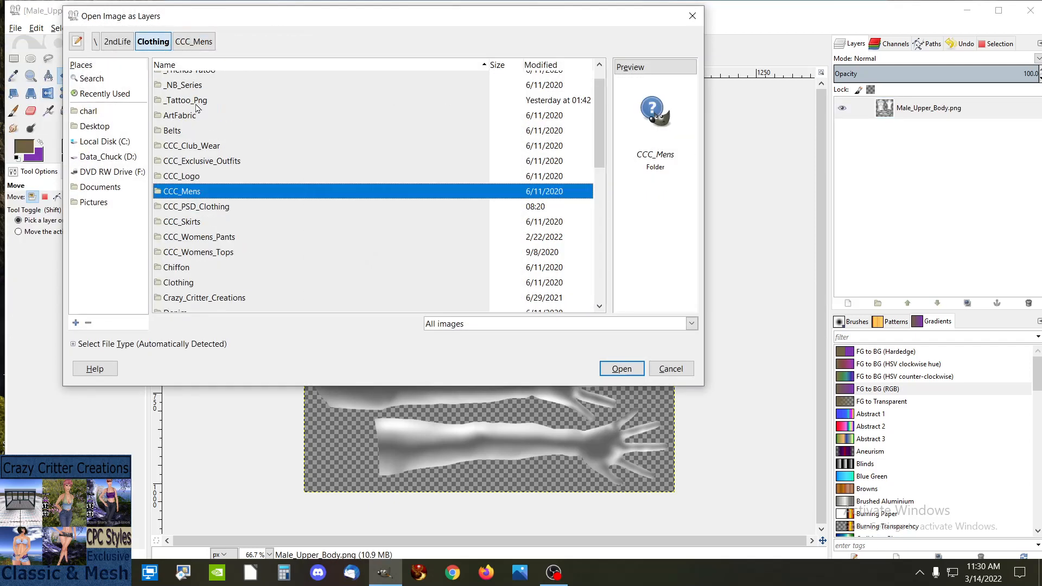
pyautogui.doubleClick(197, 101)
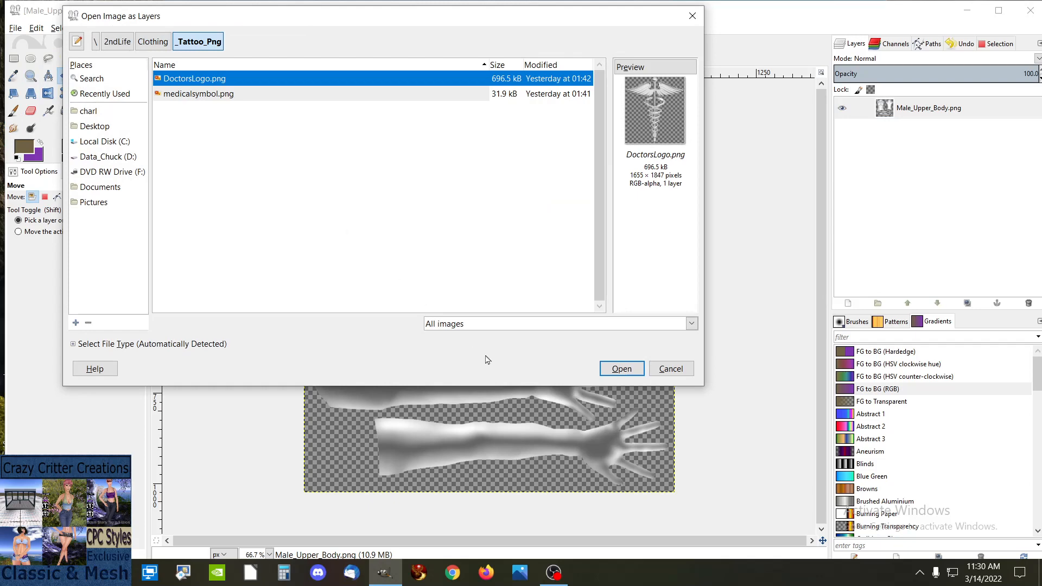
pyautogui.click(622, 369)
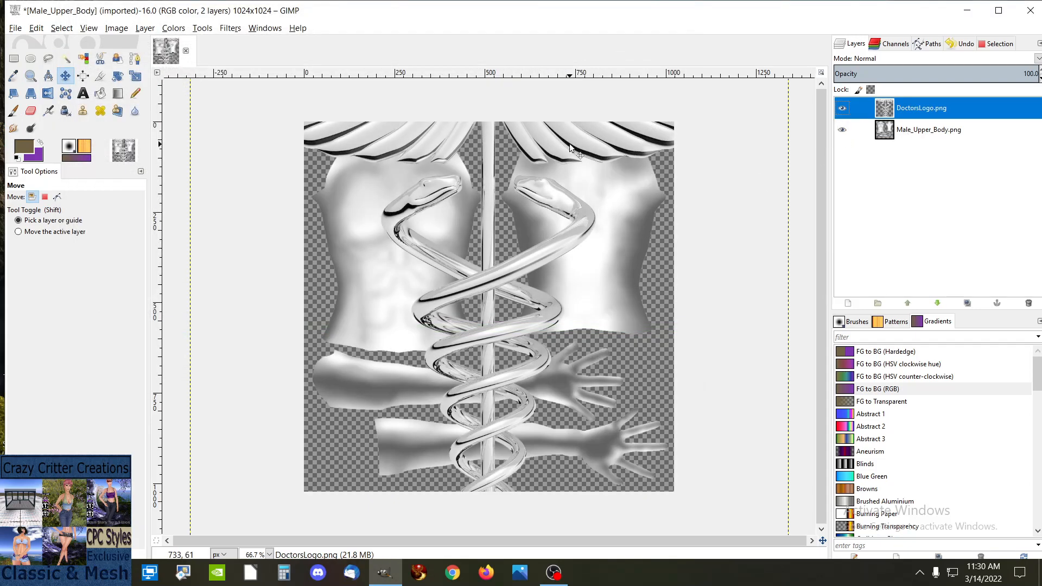
# Step: Scale the DoctorsLogo.png layer to 1025 × 1024 px and move it so the whole logo sits centred on the canvas
pyautogui.click(133, 78)
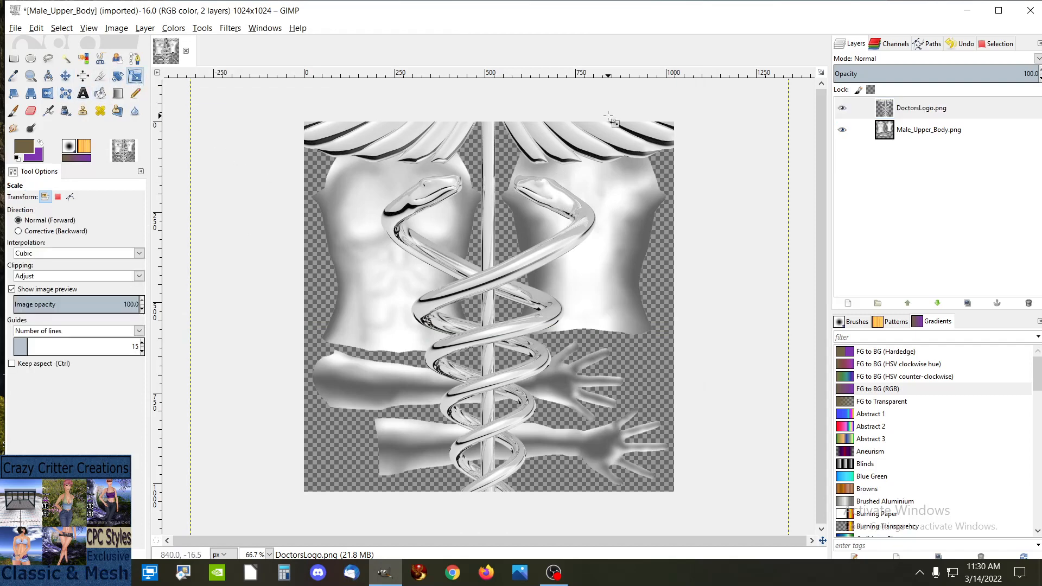
pyautogui.click(901, 111)
pyautogui.click(562, 140)
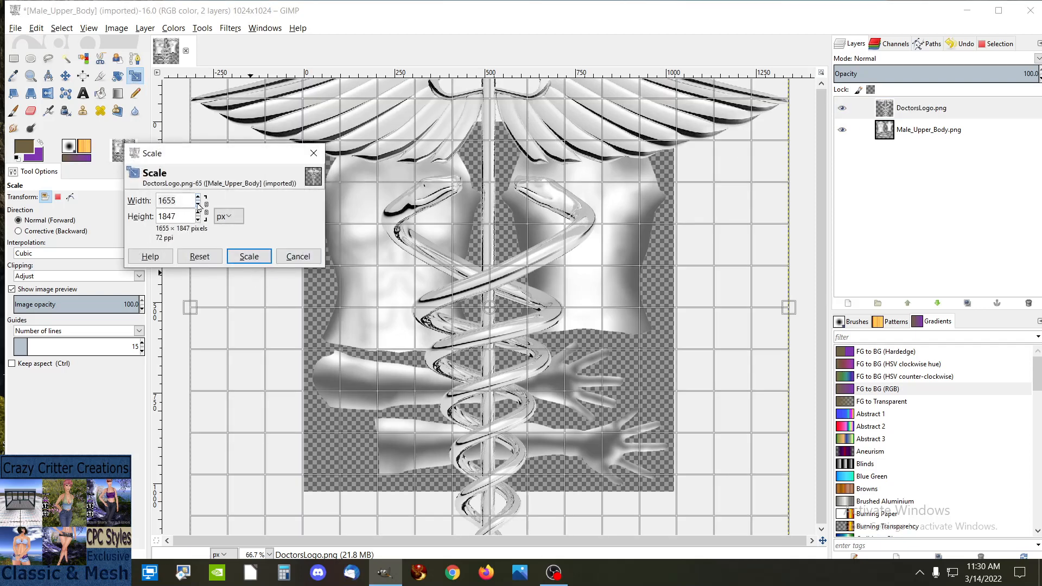
pyautogui.moveTo(198, 205); pyautogui.dragTo(199, 216)
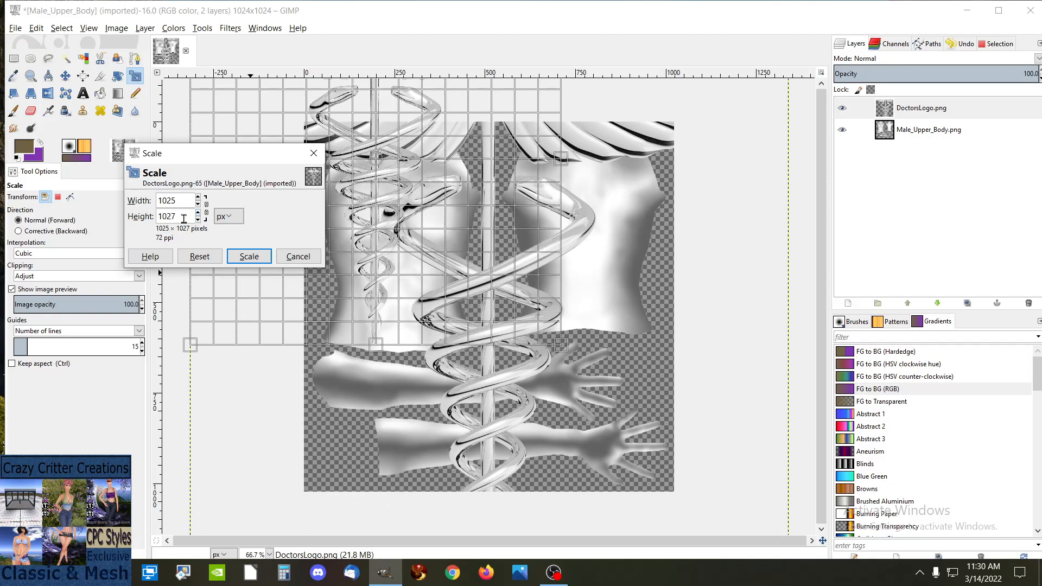
pyautogui.click(198, 219)
pyautogui.click(198, 220)
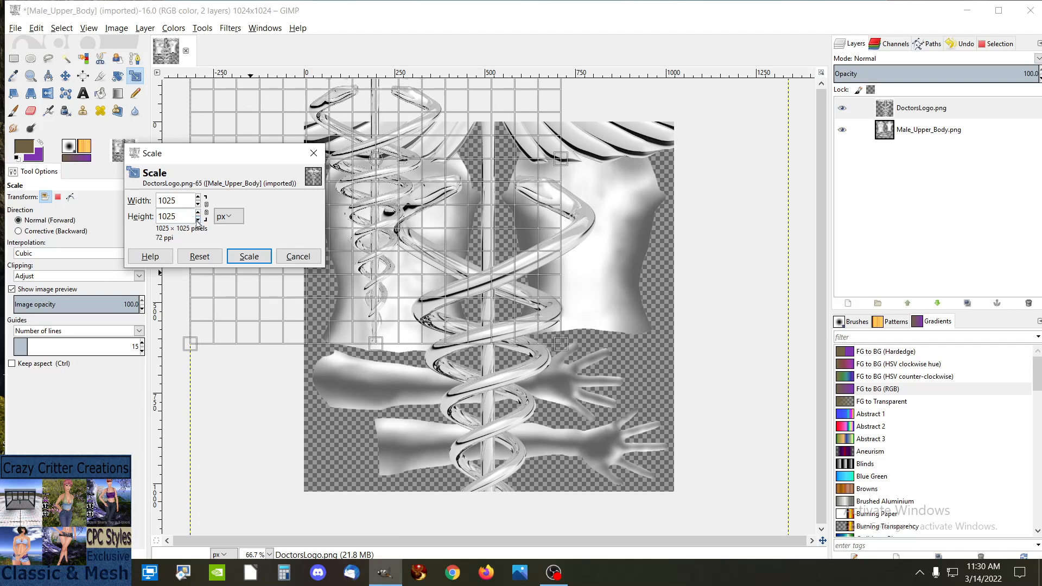
pyautogui.click(198, 220)
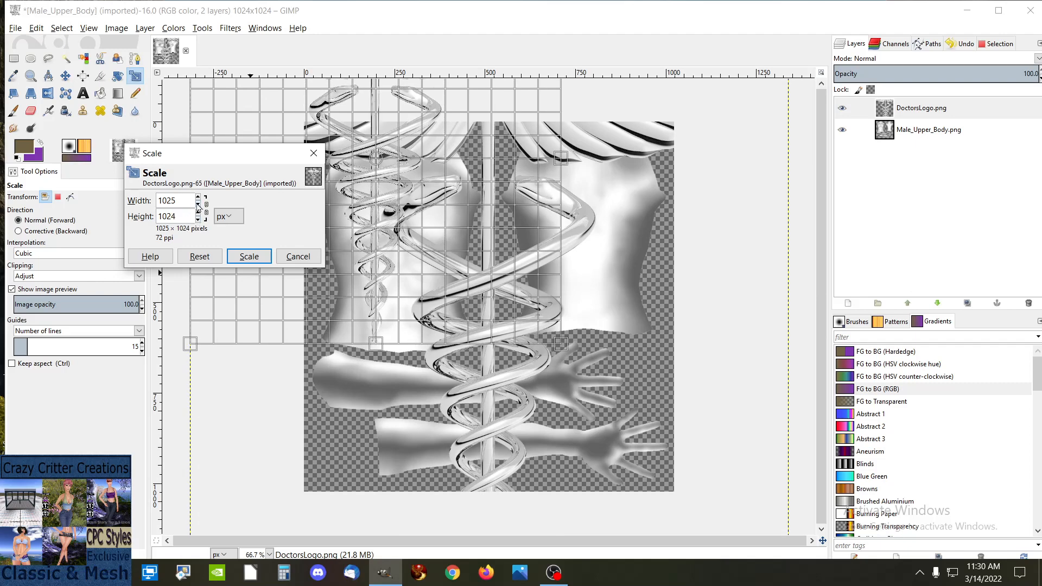
pyautogui.click(249, 259)
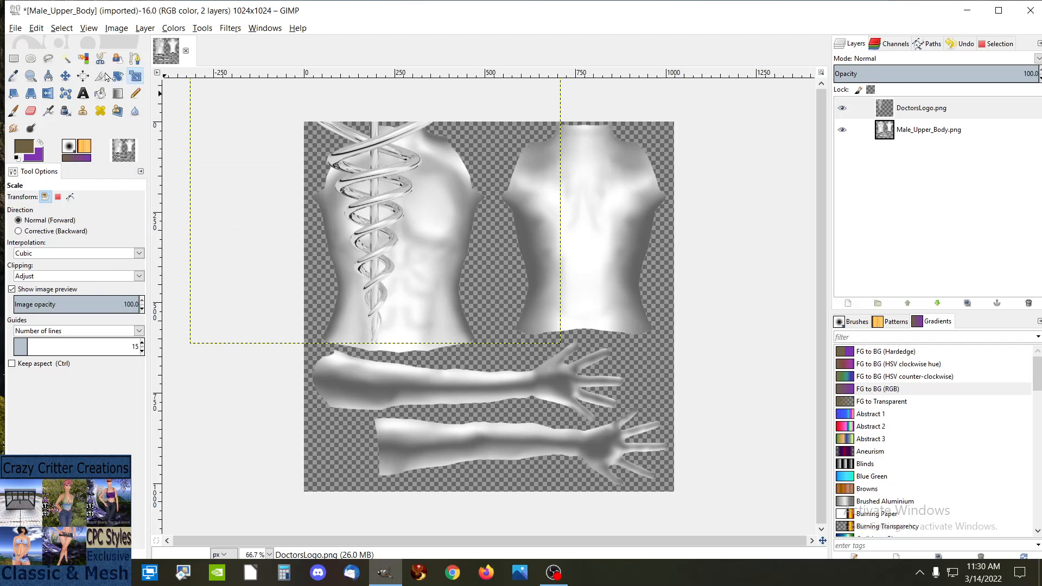
pyautogui.click(65, 76)
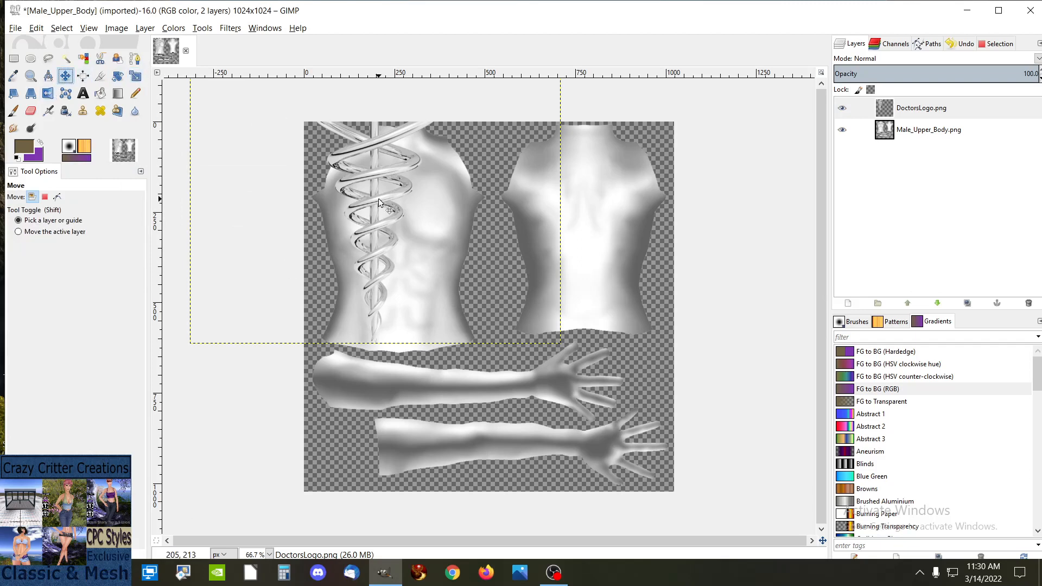
pyautogui.moveTo(368, 144); pyautogui.dragTo(489, 292)
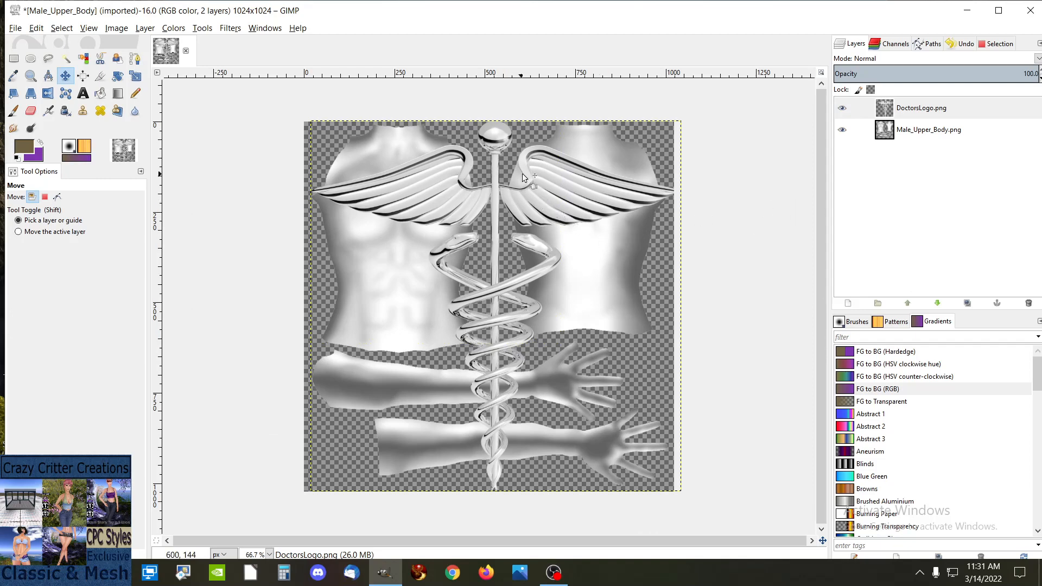
# Step: Create a new layer group and name it Body
pyautogui.rightClick(900, 203)
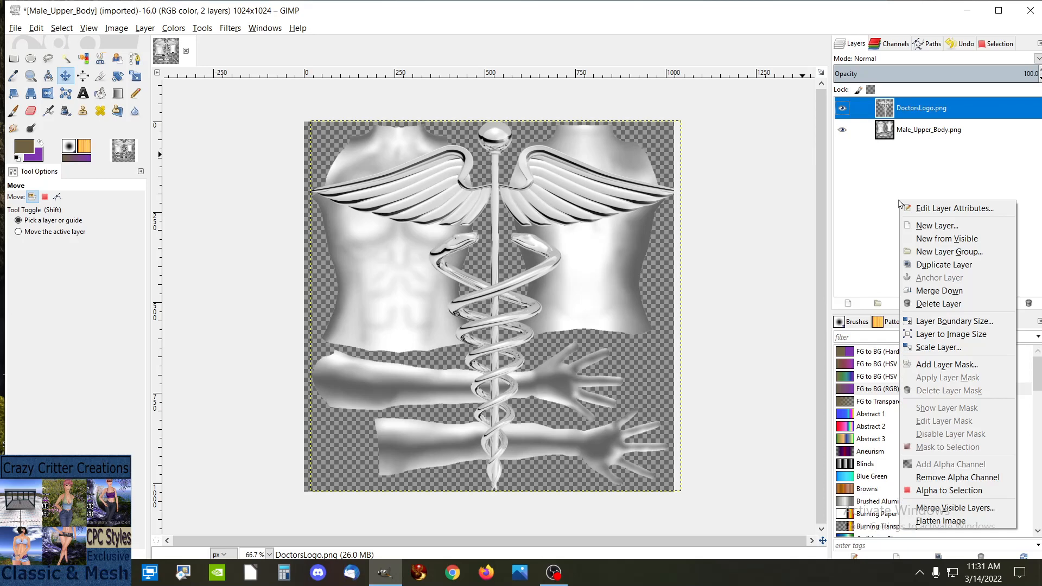
pyautogui.click(925, 252)
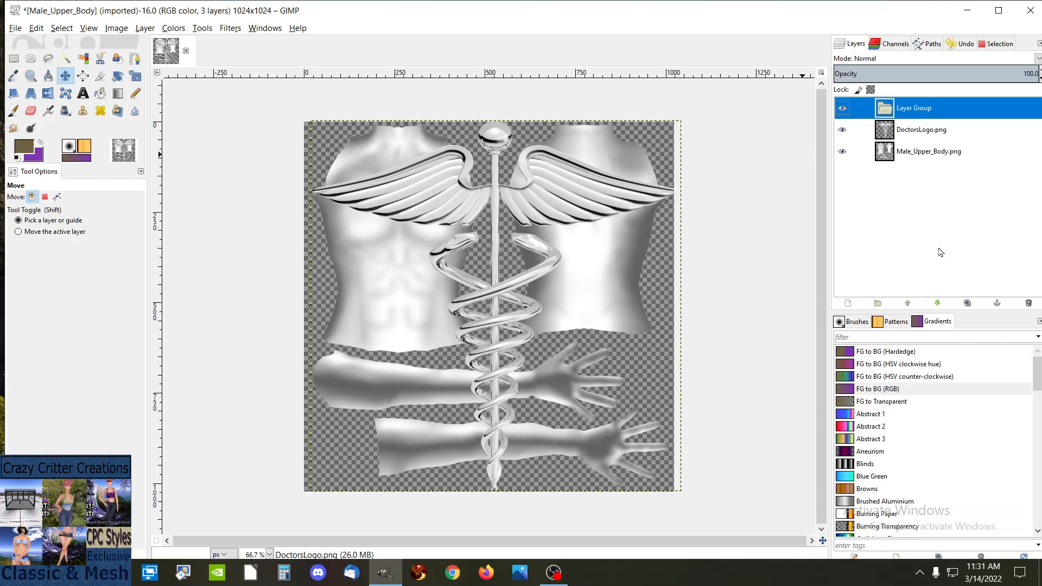
pyautogui.rightClick(910, 116)
pyautogui.click(922, 122)
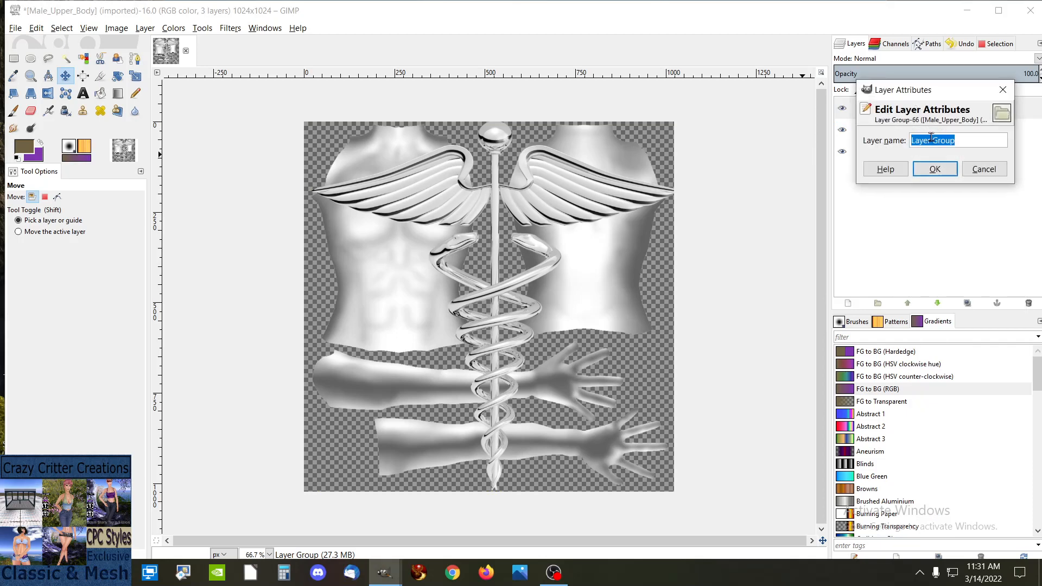
pyautogui.write('Body')
pyautogui.click(935, 169)
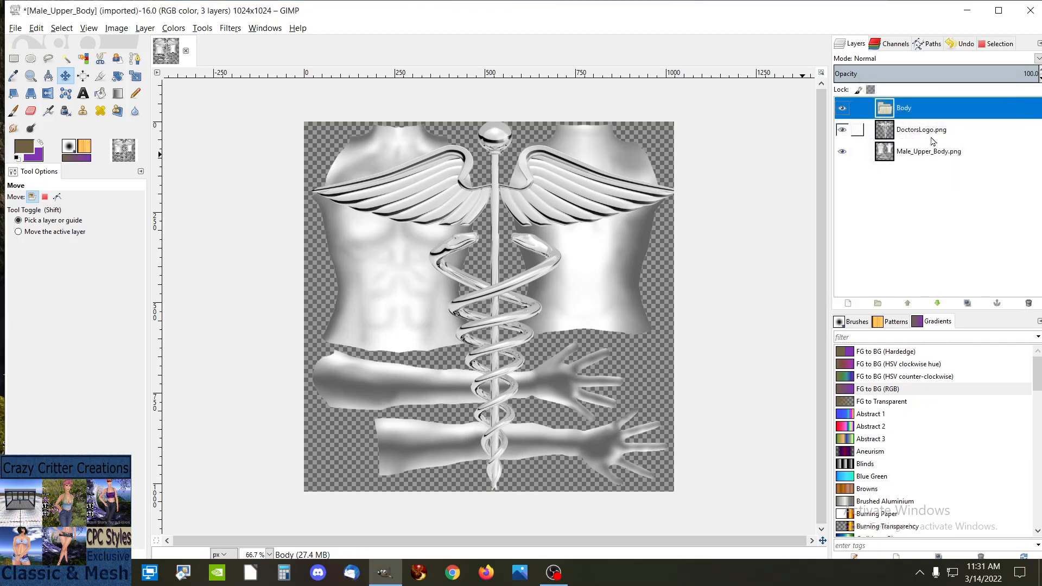
# Step: Create a second layer group and move both groups below the image layers, with Body at the bottom of the stack
pyautogui.rightClick(902, 198)
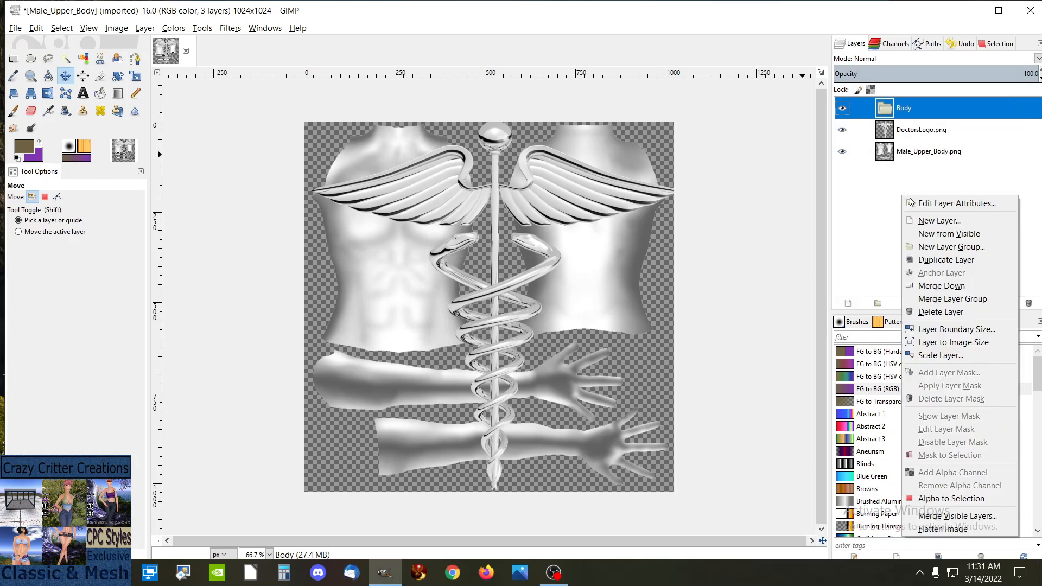
pyautogui.click(940, 248)
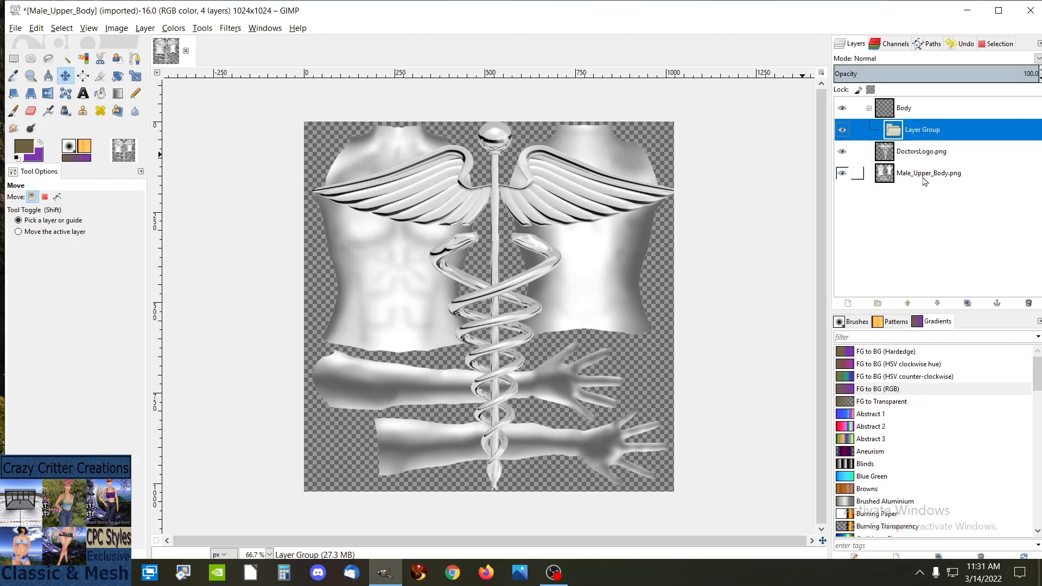
pyautogui.moveTo(906, 138); pyautogui.dragTo(911, 191)
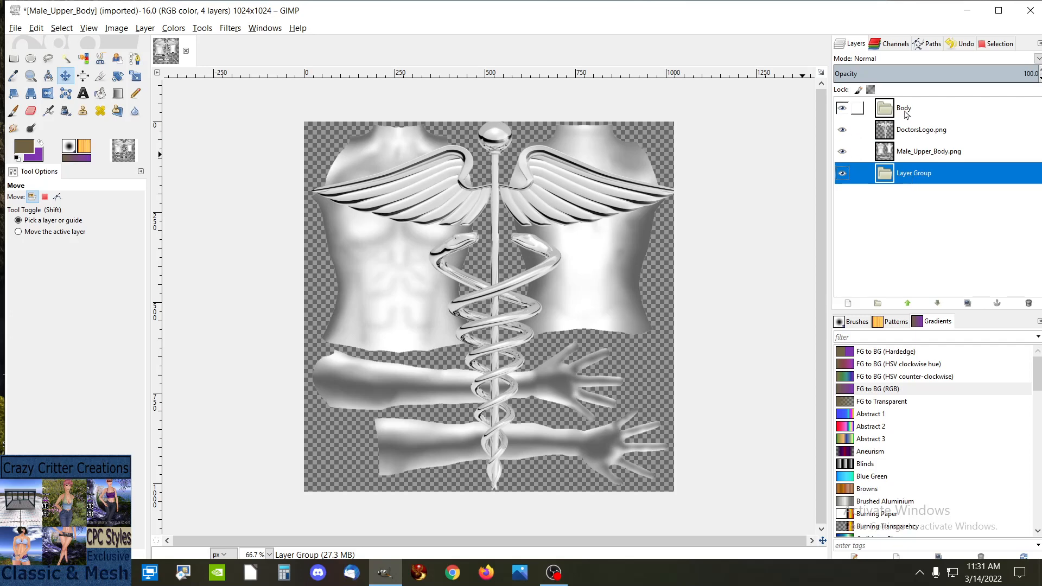
pyautogui.moveTo(905, 114); pyautogui.dragTo(916, 190)
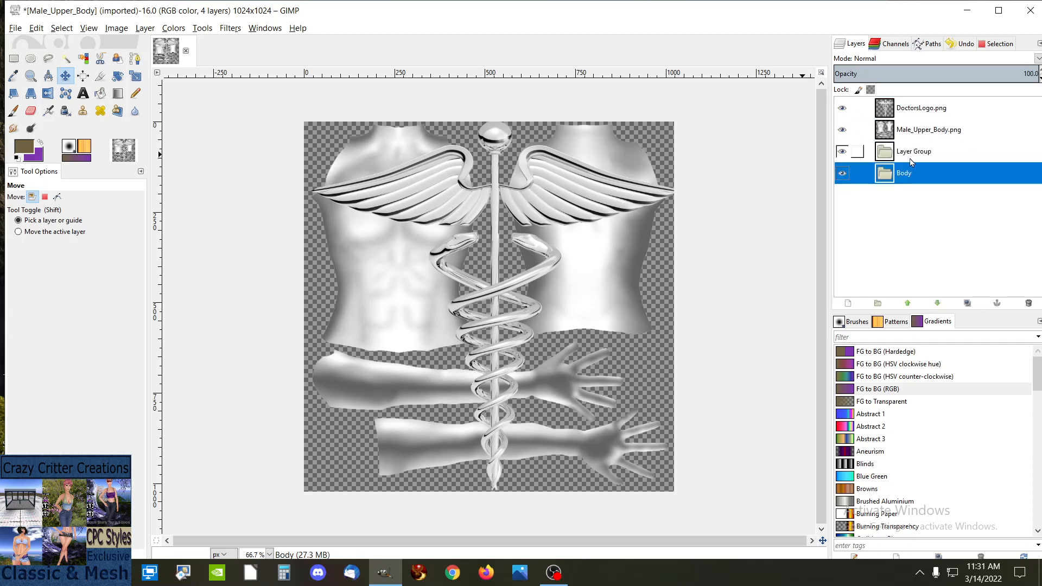
# Step: Rename the unnamed layer group above Body as Tattoo
pyautogui.click(912, 156)
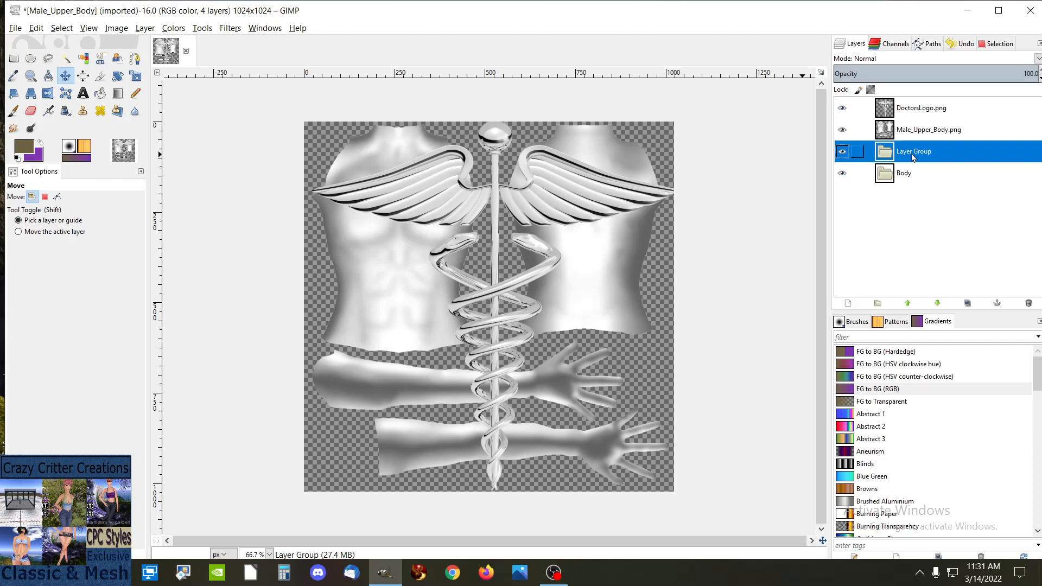
pyautogui.click(907, 183)
pyautogui.rightClick(911, 154)
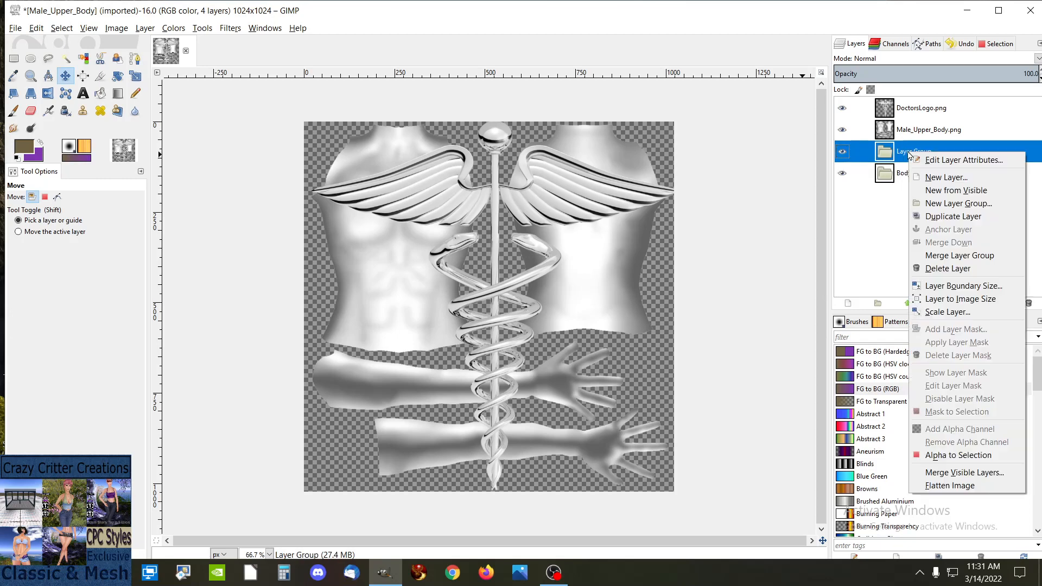
pyautogui.click(929, 159)
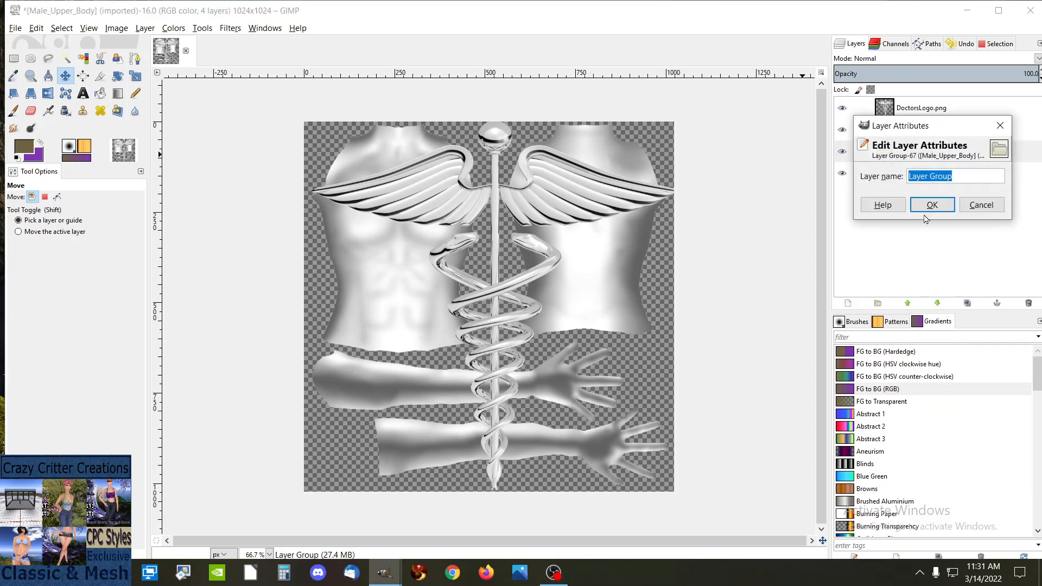
pyautogui.write('Tattoo')
pyautogui.click(929, 206)
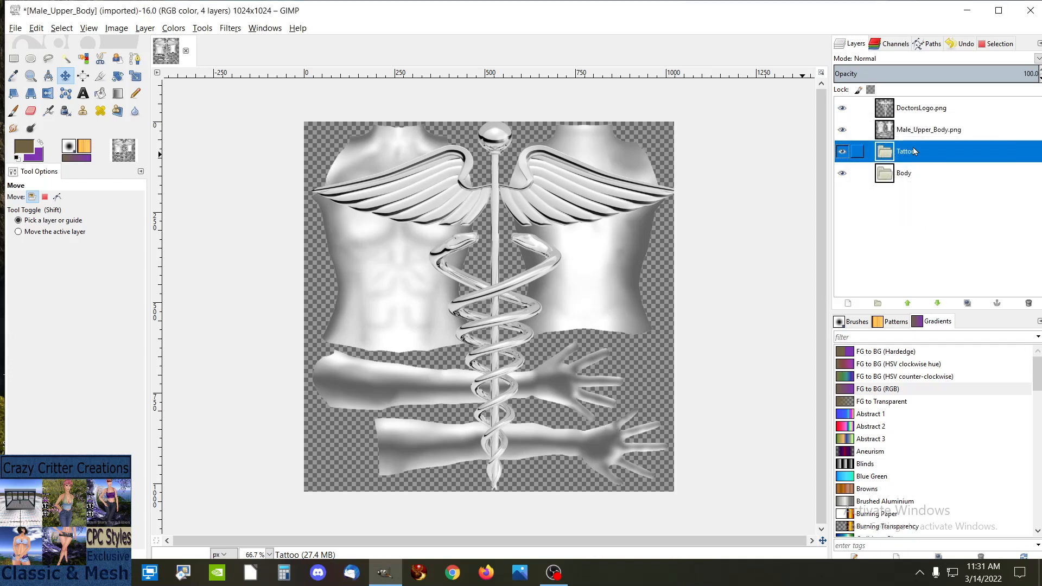
# Step: Place the Male_Upper_Body.png layer in the Body group and the DoctorsLogo.png layer in the Tattoo group
pyautogui.moveTo(906, 139); pyautogui.dragTo(909, 178)
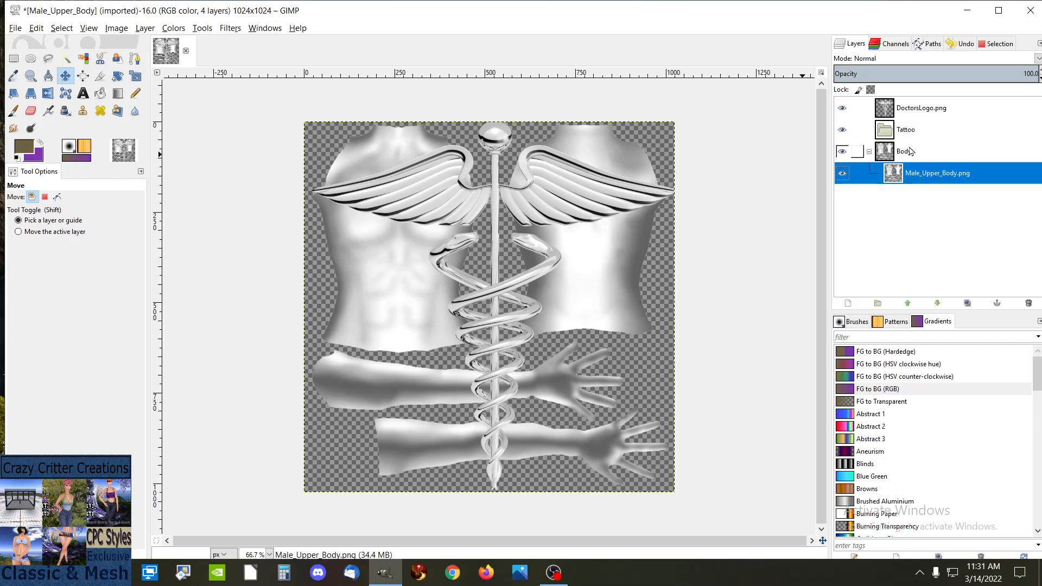
pyautogui.click(913, 114)
pyautogui.moveTo(913, 115)
pyautogui.mouseDown()
pyautogui.moveTo(918, 142)
pyautogui.moveTo(912, 133)
pyautogui.mouseUp()
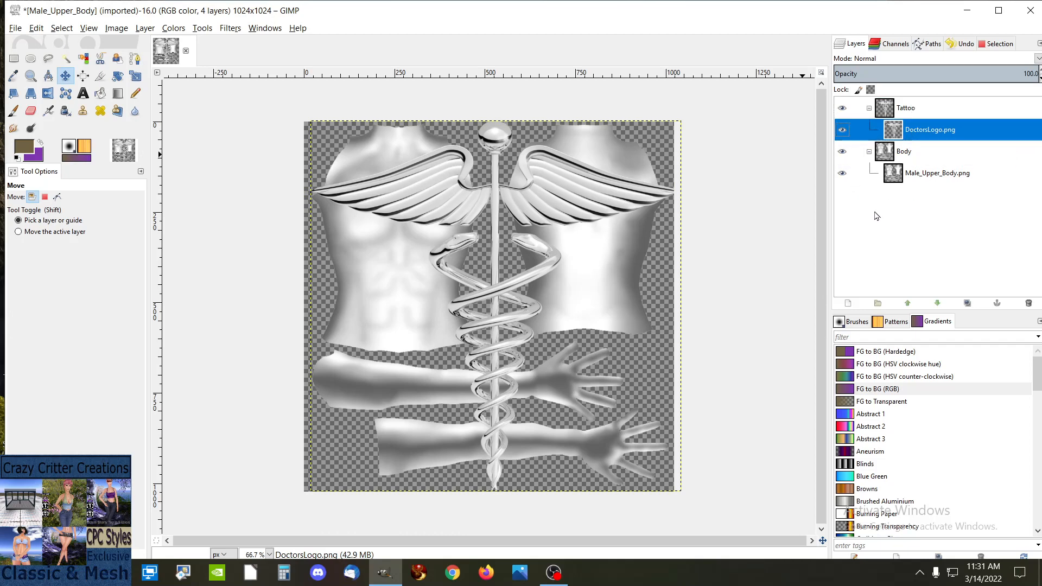
# Step: Add a transparent 1024 × 1024 px layer named Tone above Male_Upper_Body.png and fill it with the brown foreground color
pyautogui.rightClick(911, 173)
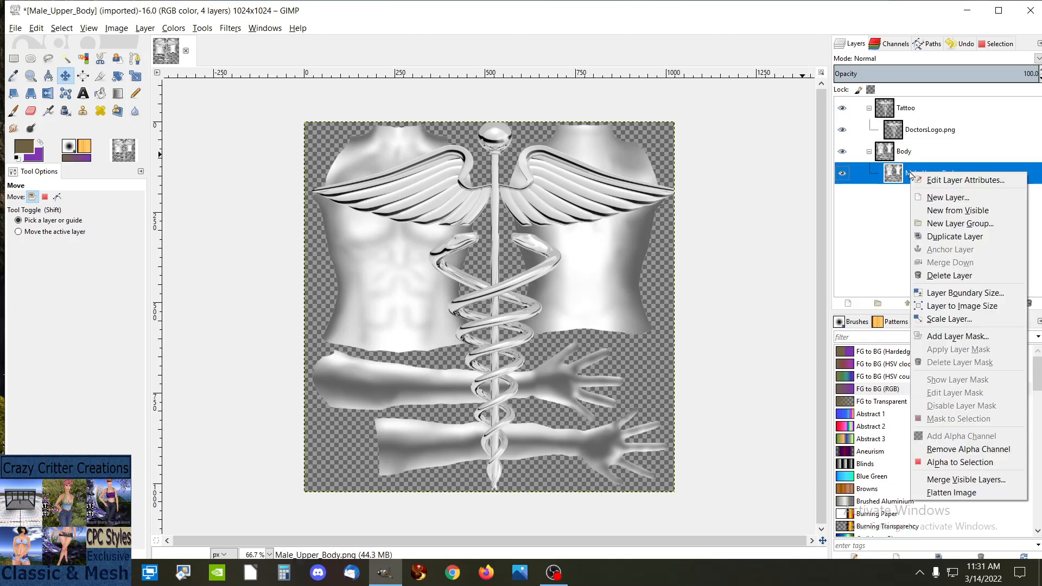
pyautogui.click(933, 200)
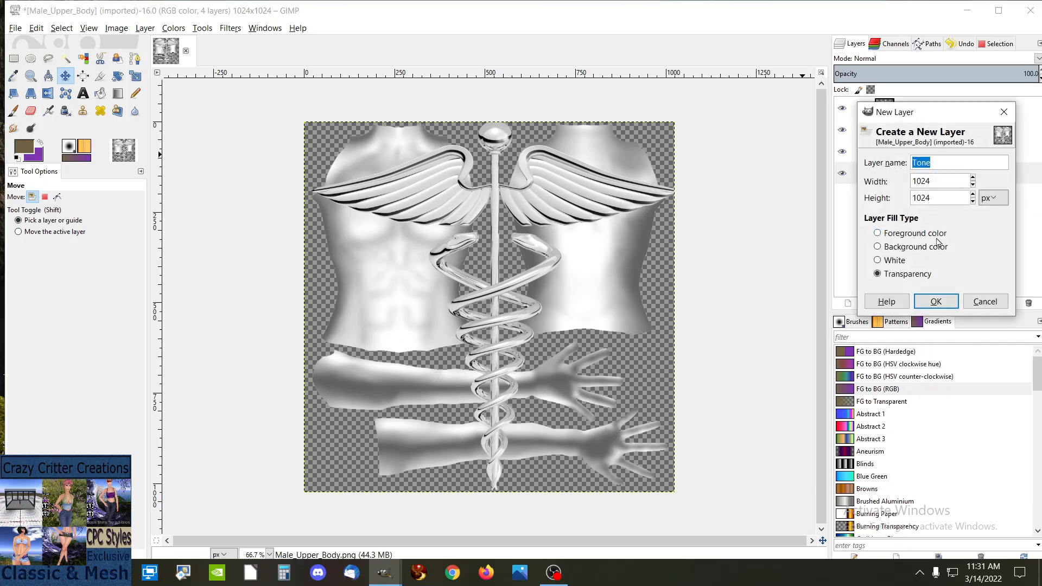
pyautogui.click(930, 302)
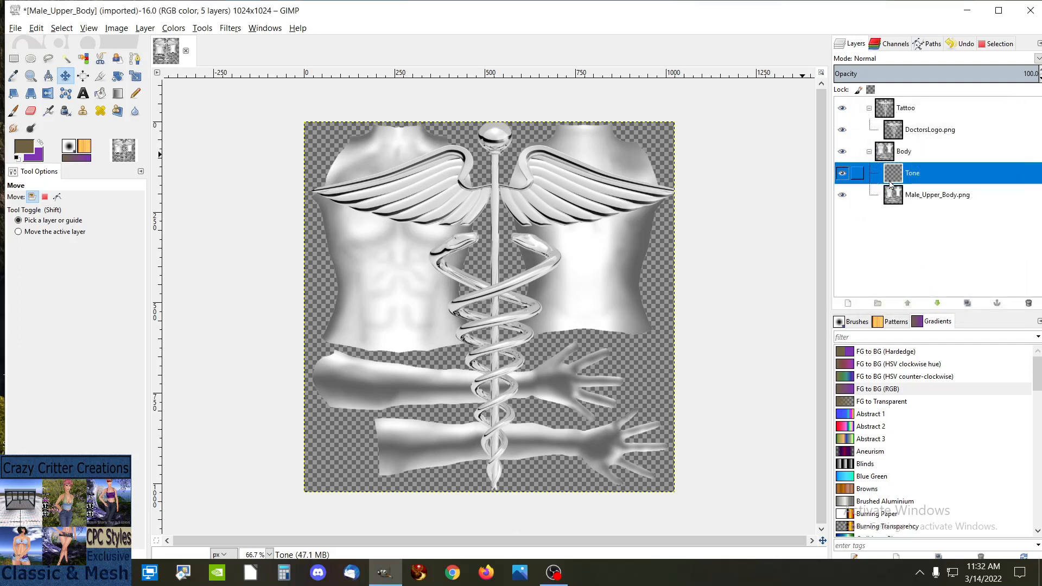
pyautogui.moveTo(18, 146); pyautogui.dragTo(462, 171)
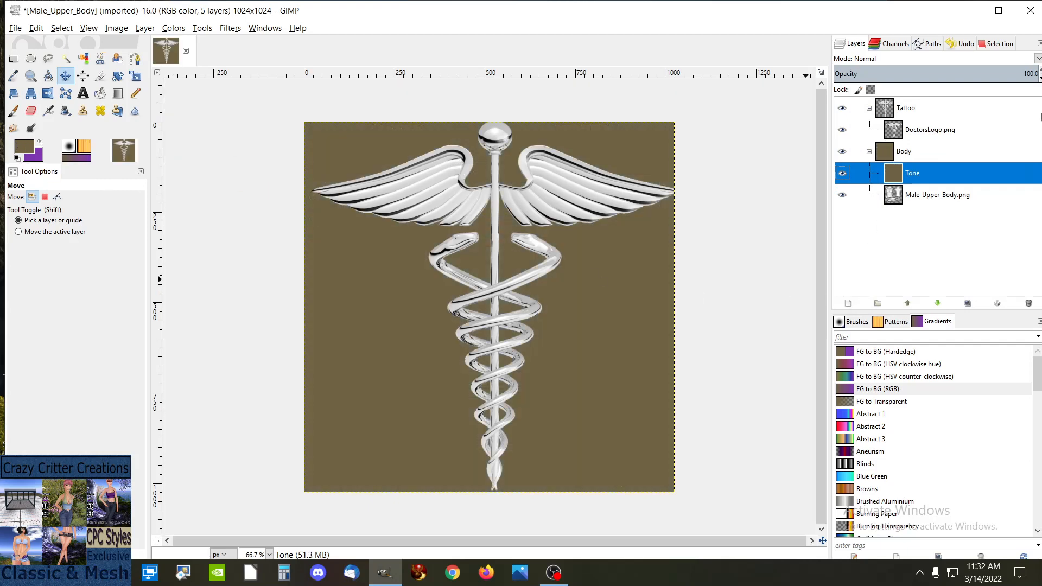
# Step: Set the Tone layer's blend mode to Grain merge
pyautogui.click(1036, 60)
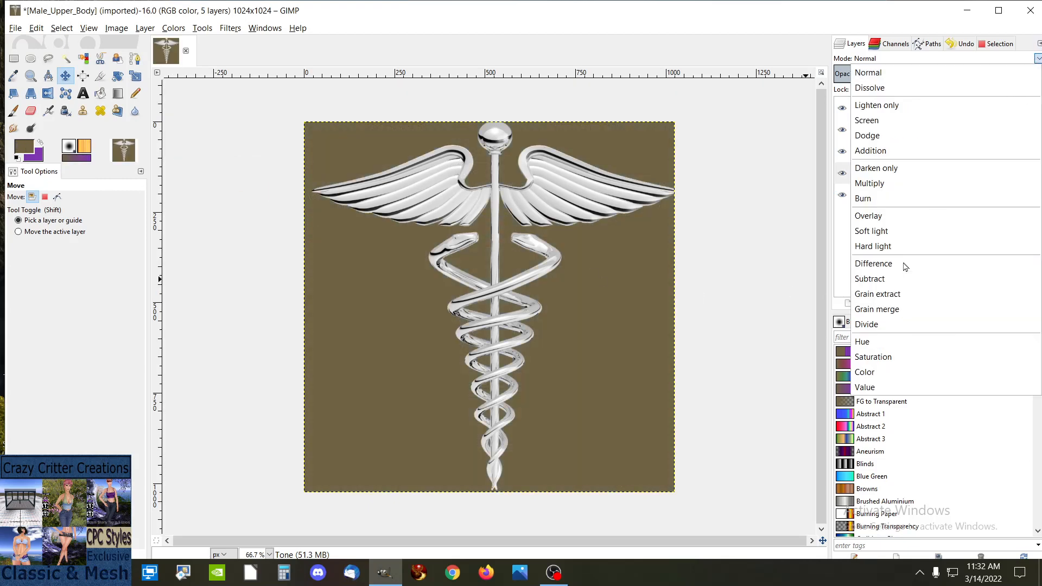
pyautogui.click(919, 310)
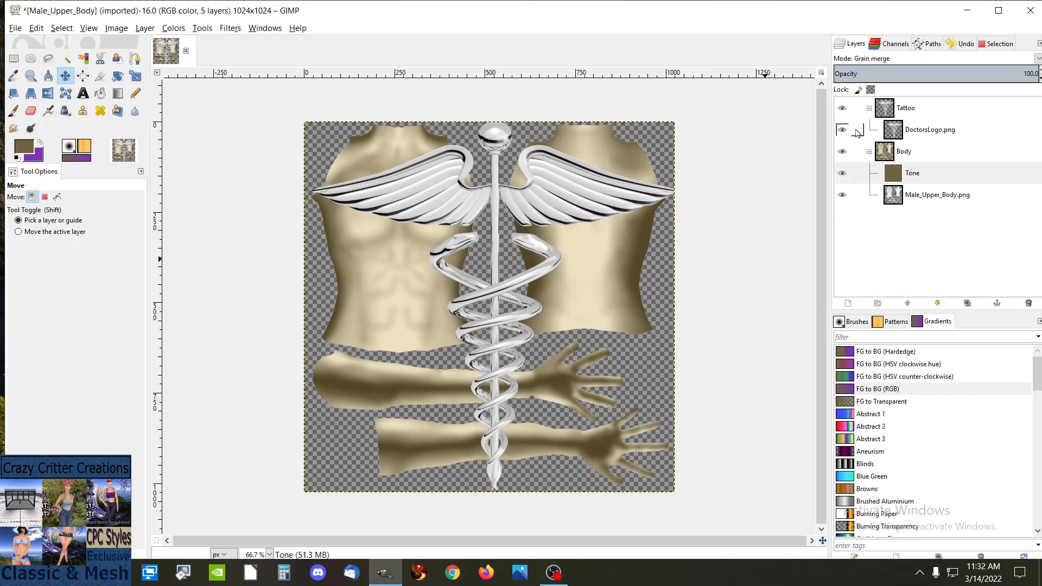
# Step: Scale the DoctorsLogo.png layer to about 535 × 487 px and place it over the back torso
pyautogui.click(903, 136)
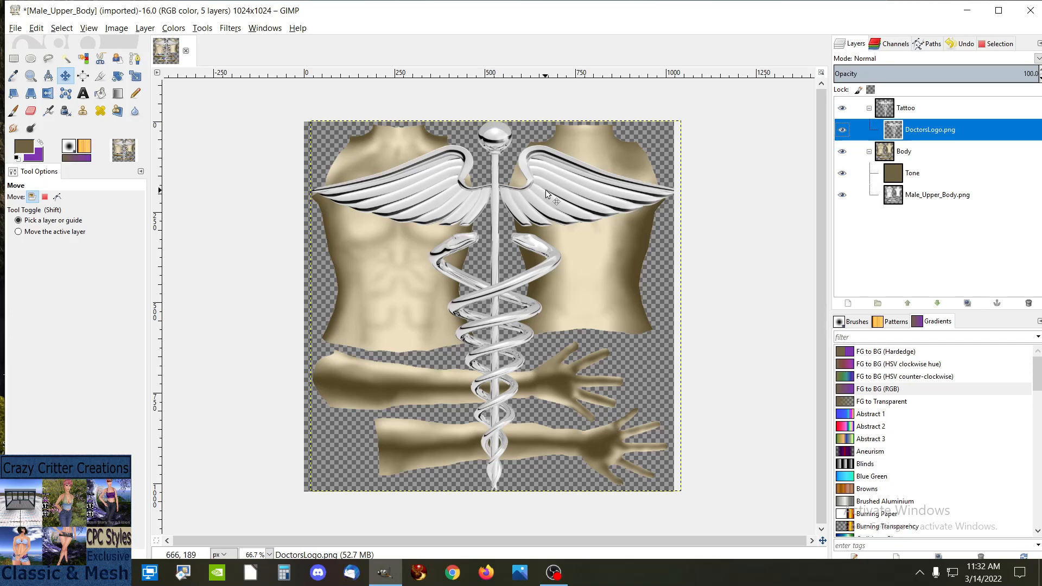
pyautogui.click(134, 77)
pyautogui.click(468, 199)
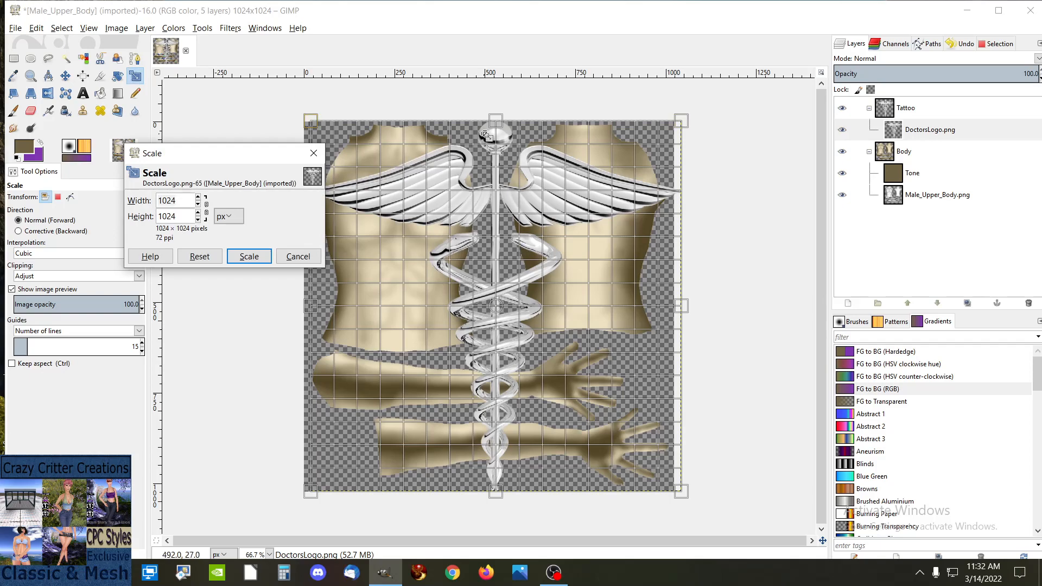
pyautogui.moveTo(496, 122); pyautogui.dragTo(496, 262)
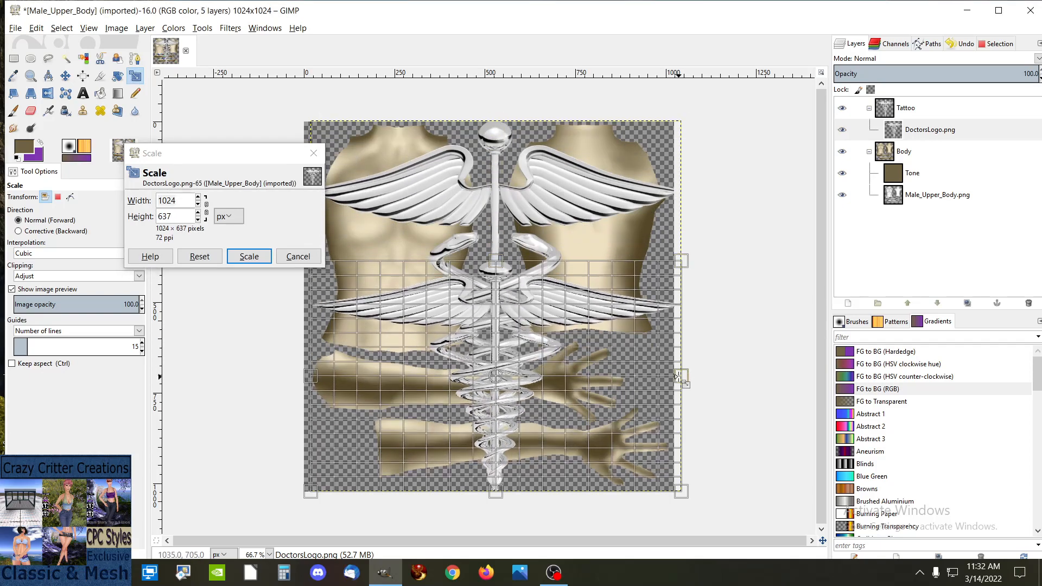
pyautogui.moveTo(680, 377); pyautogui.dragTo(543, 374)
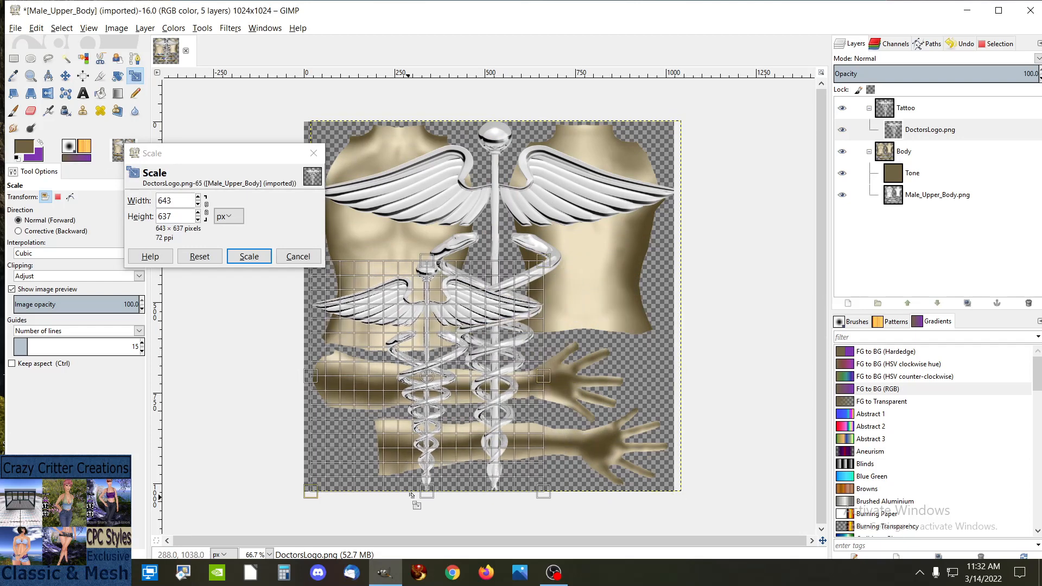
pyautogui.moveTo(426, 492); pyautogui.dragTo(425, 436)
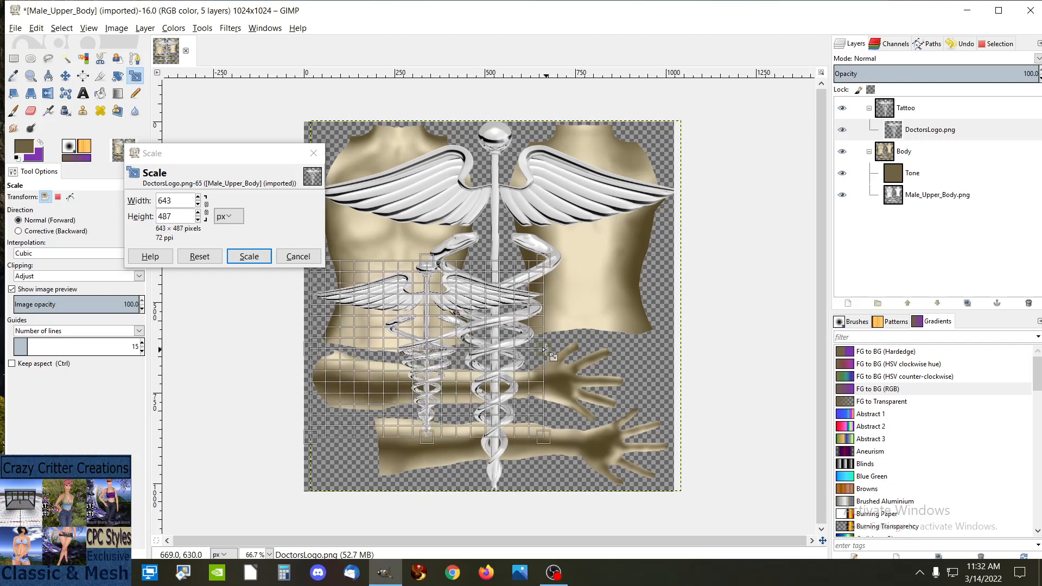
pyautogui.moveTo(544, 350); pyautogui.dragTo(505, 352)
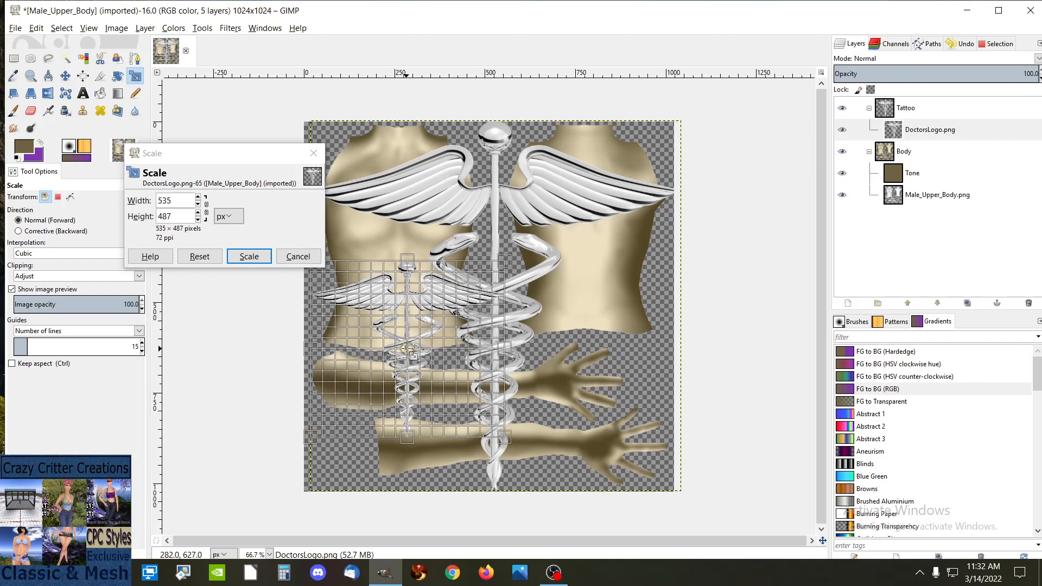
pyautogui.moveTo(407, 348); pyautogui.dragTo(586, 223)
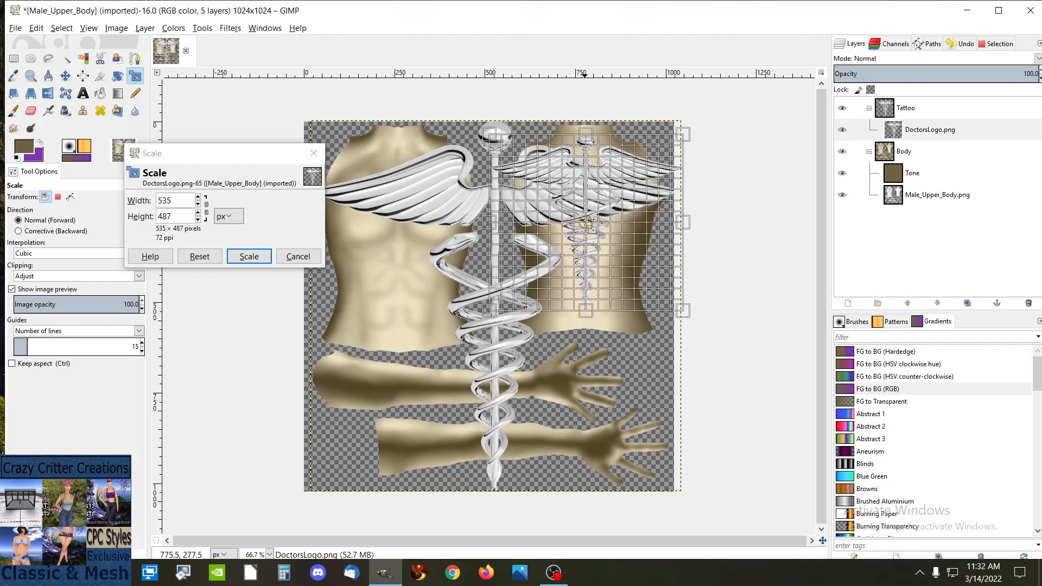
pyautogui.click(248, 257)
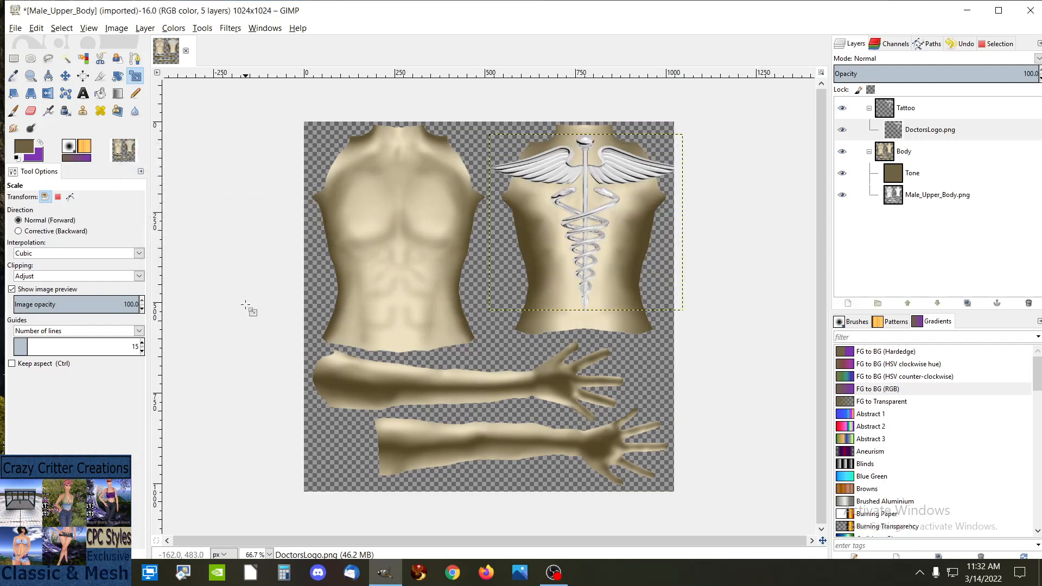
# Step: Rescale the logo on the back torso to about 401 × 552 px, making it narrower and taller to fit within the back
pyautogui.click(269, 554)
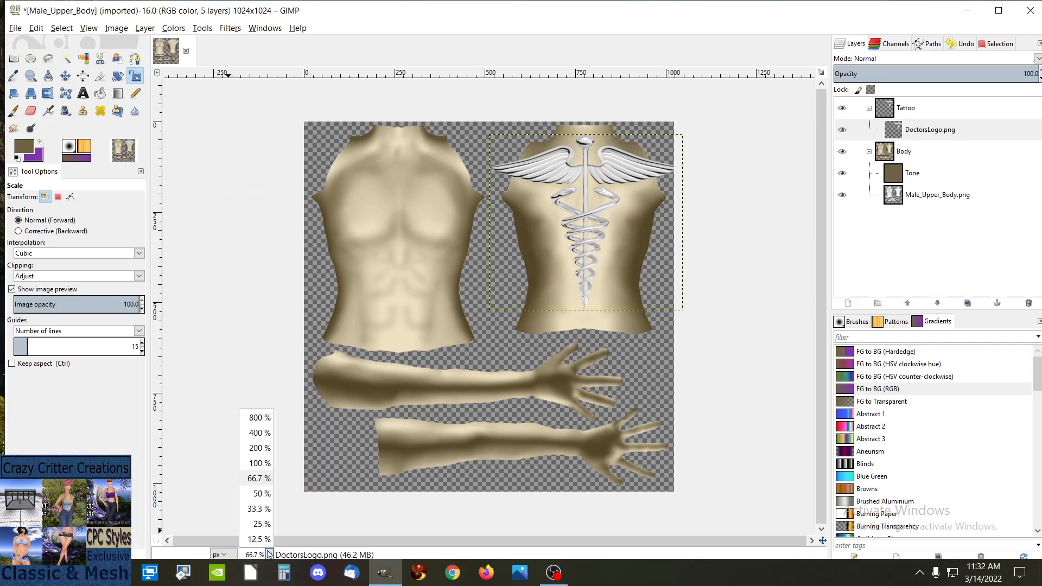
pyautogui.click(256, 463)
pyautogui.scroll(2, 805, 274)
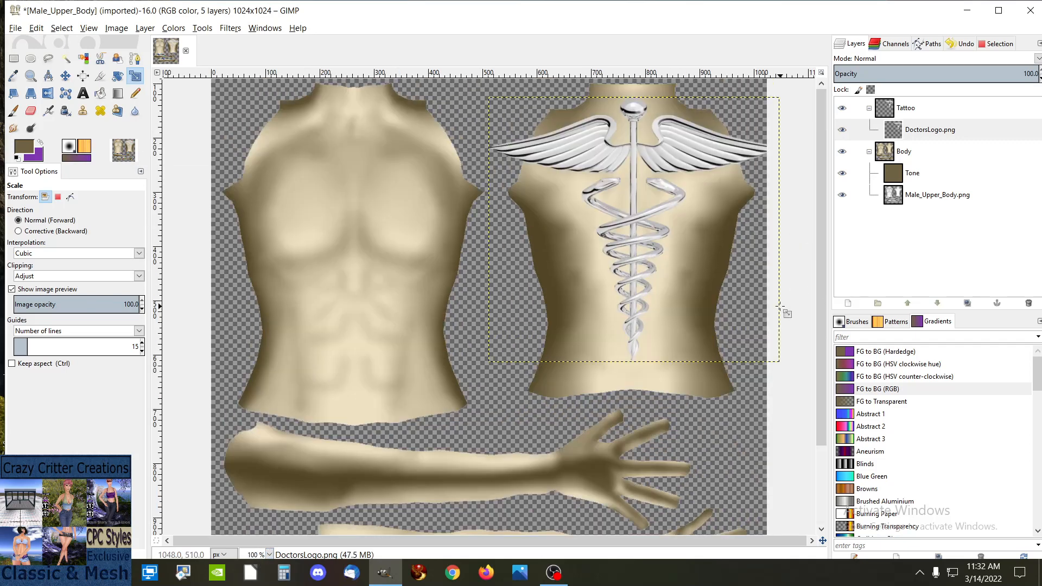
pyautogui.click(663, 161)
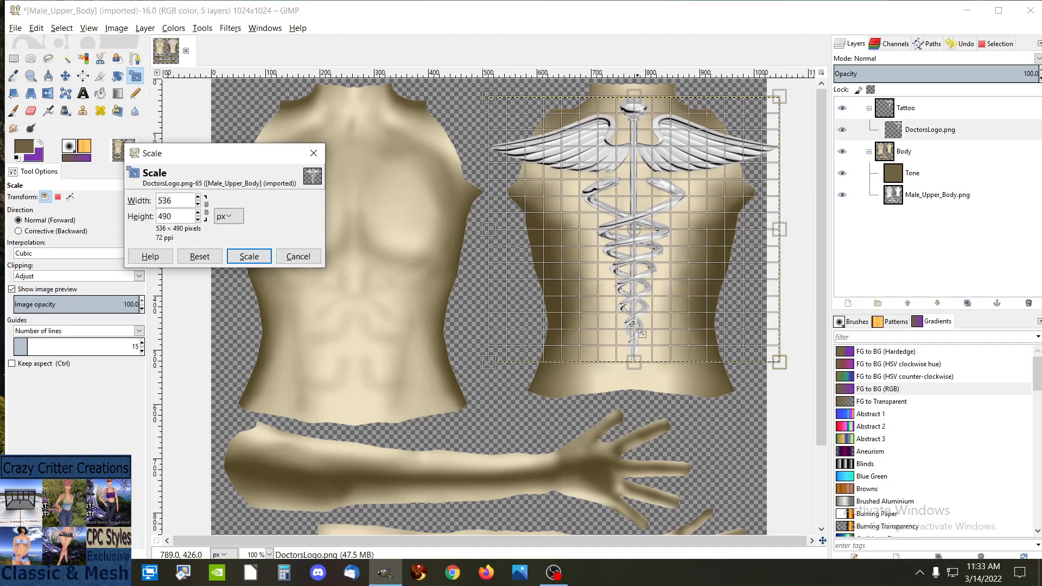
pyautogui.moveTo(635, 362); pyautogui.dragTo(635, 388)
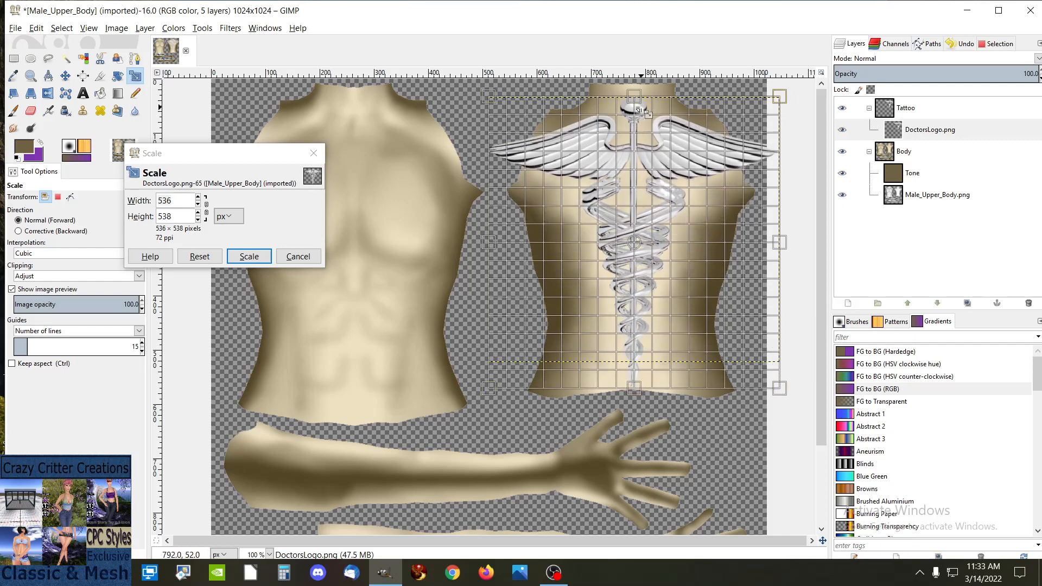
pyautogui.moveTo(634, 99); pyautogui.dragTo(633, 90)
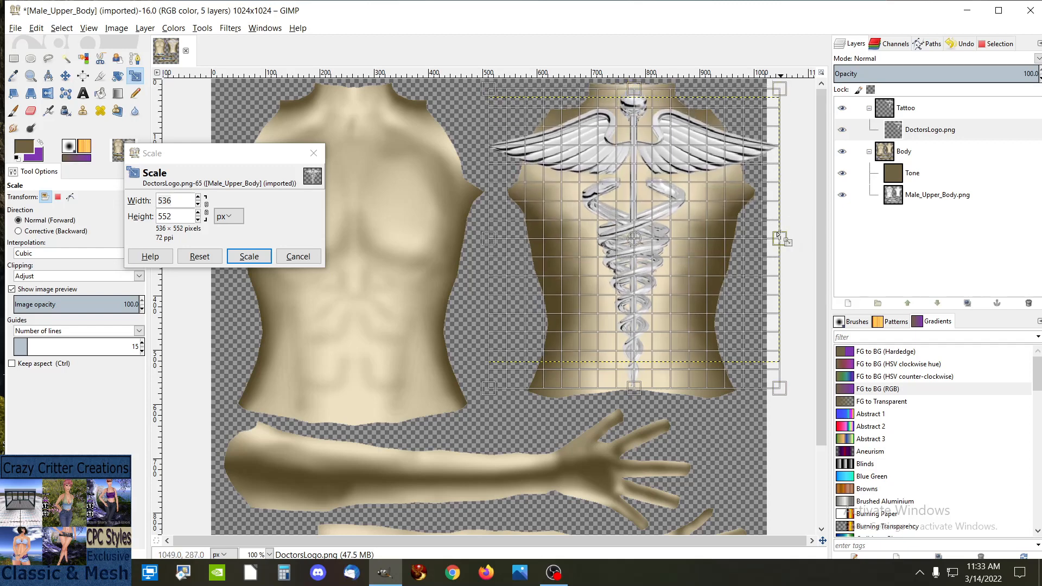
pyautogui.moveTo(778, 237); pyautogui.dragTo(744, 237)
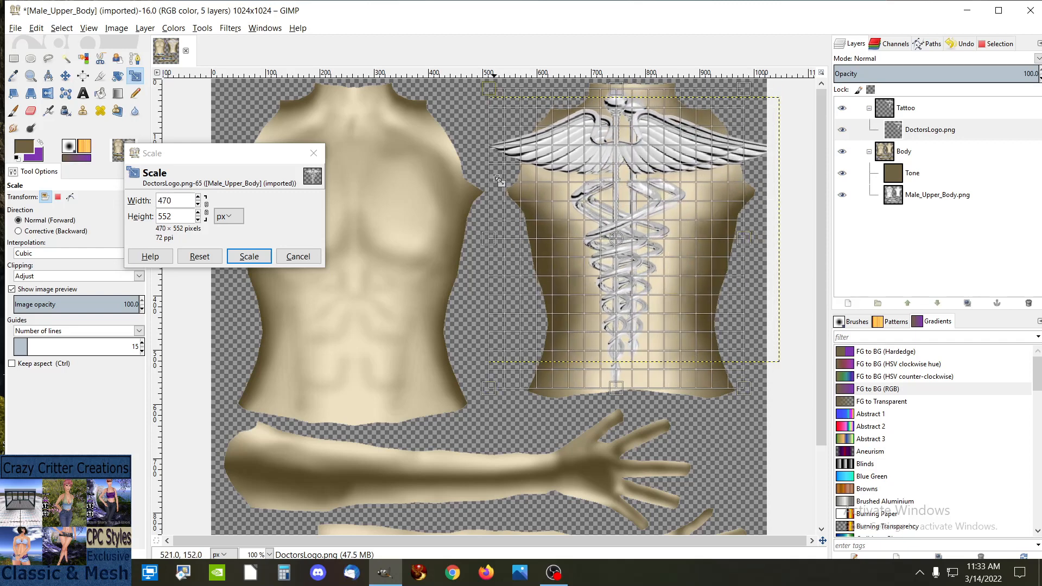
pyautogui.moveTo(488, 240); pyautogui.dragTo(526, 241)
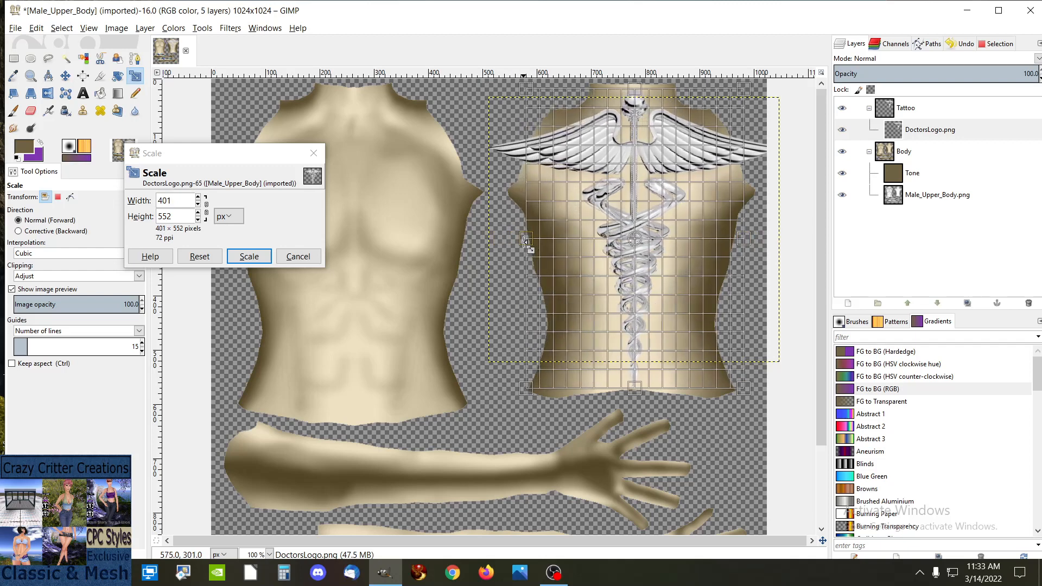
pyautogui.click(249, 260)
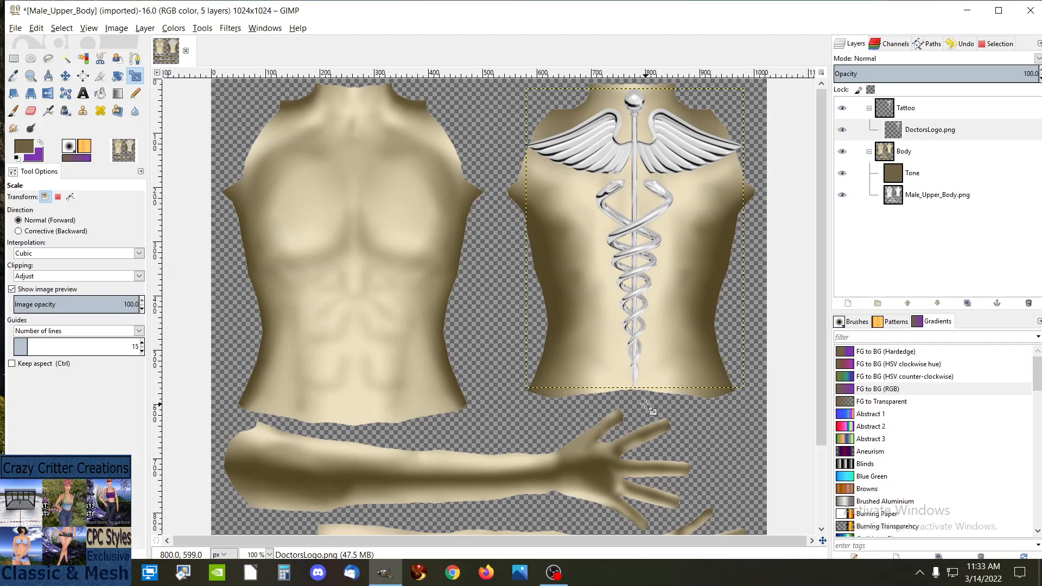
# Step: Narrow the DoctorsLogo.png layer from both sides to about 374 px wide, keeping its height at 552 px
pyautogui.click(936, 199)
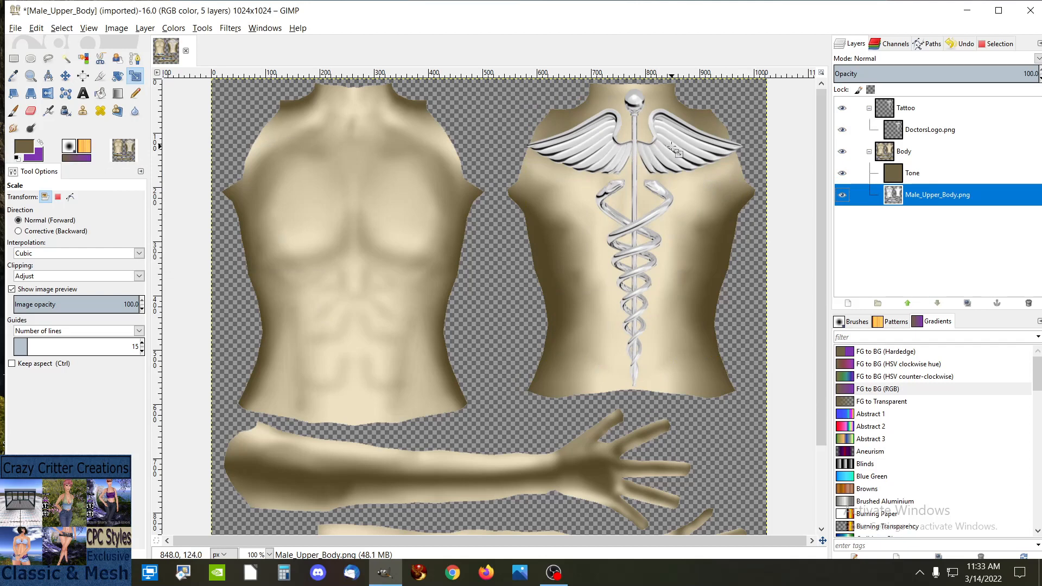
pyautogui.click(925, 133)
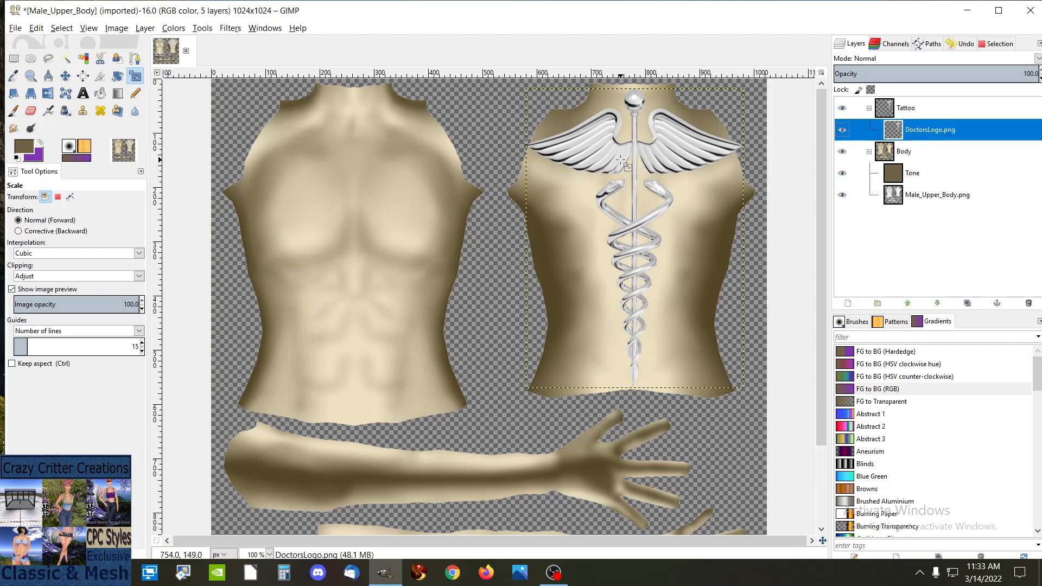
pyautogui.click(692, 145)
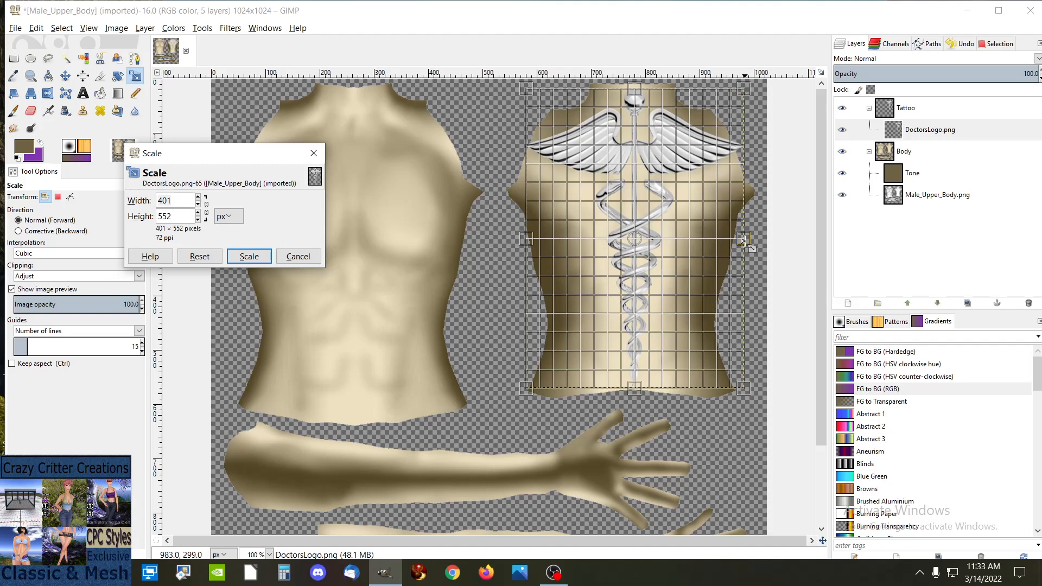
pyautogui.moveTo(742, 241); pyautogui.dragTo(733, 242)
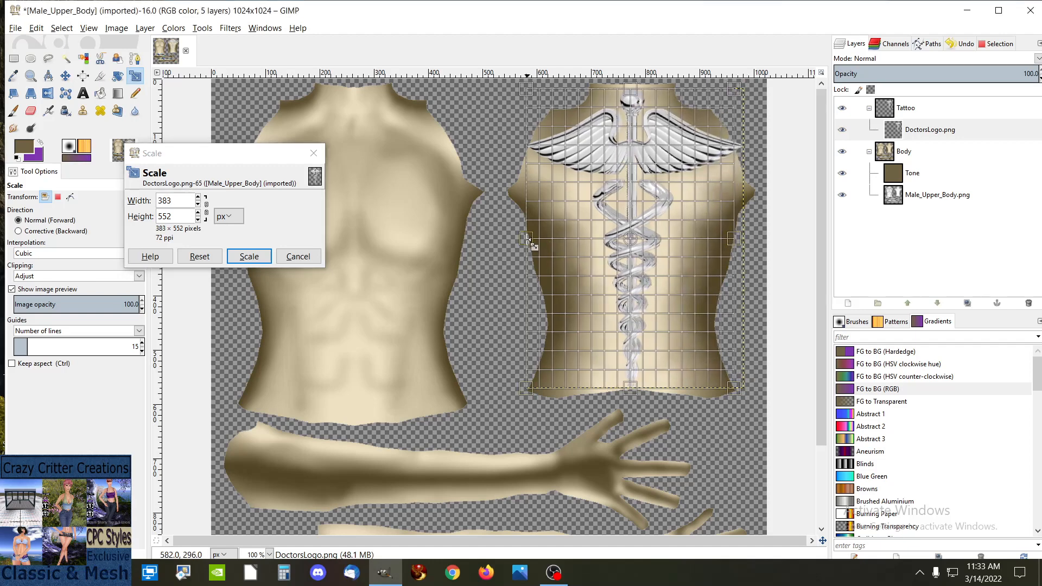
pyautogui.moveTo(529, 241); pyautogui.dragTo(534, 241)
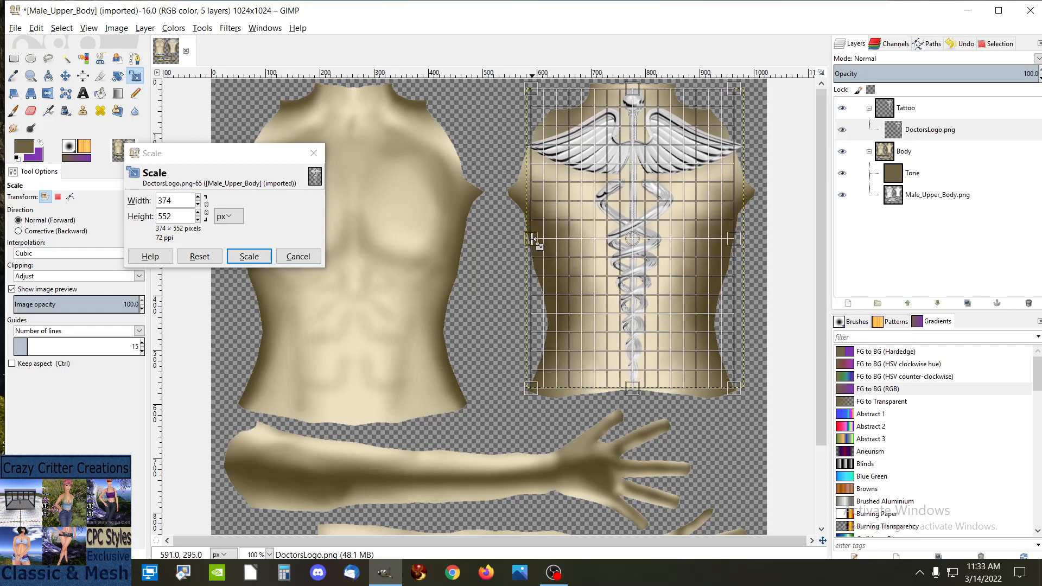
pyautogui.click(234, 259)
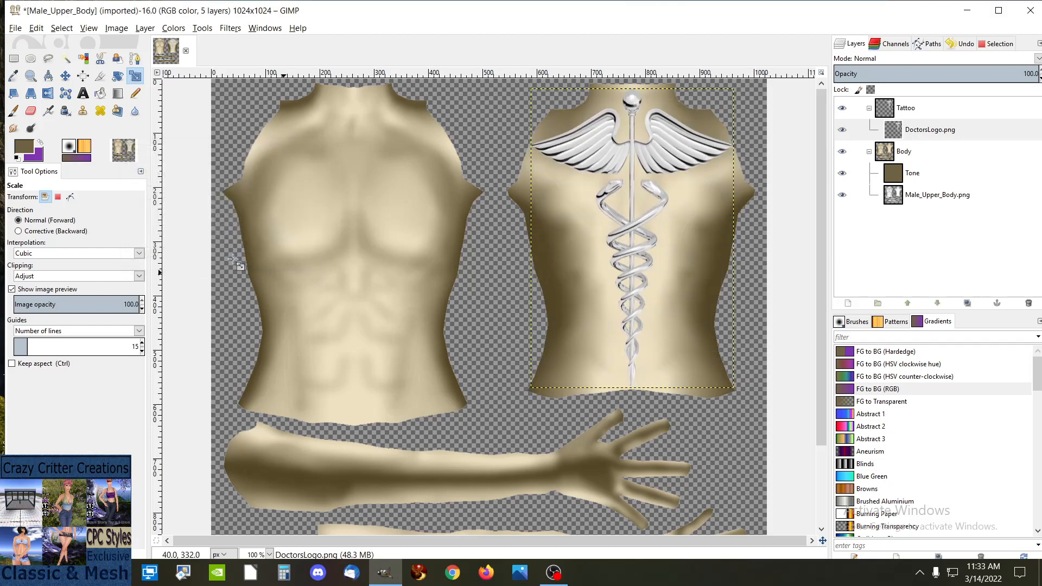
pyautogui.click(922, 194)
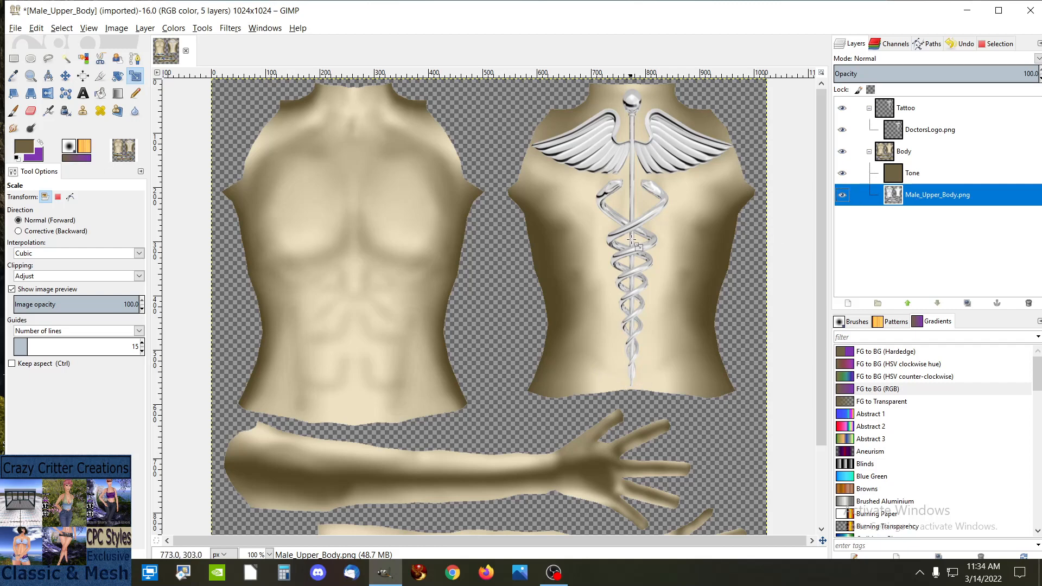
pyautogui.click(655, 159)
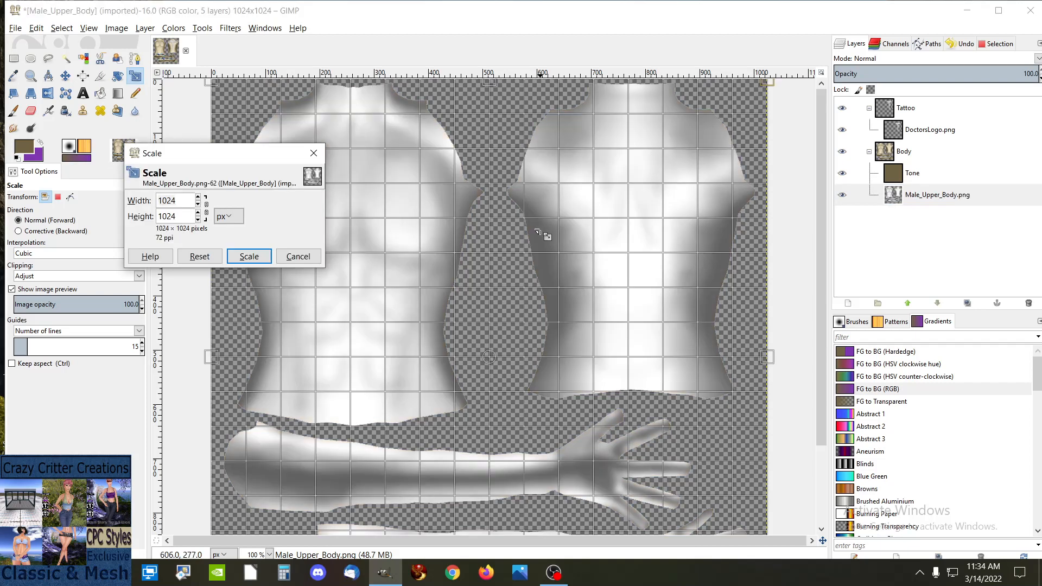
pyautogui.click(920, 128)
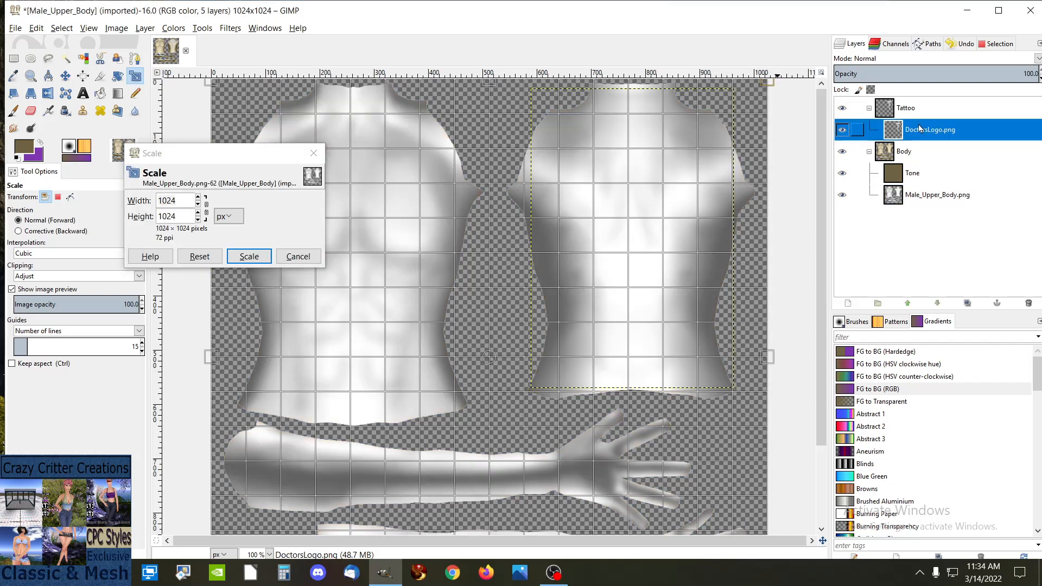
pyautogui.click(297, 253)
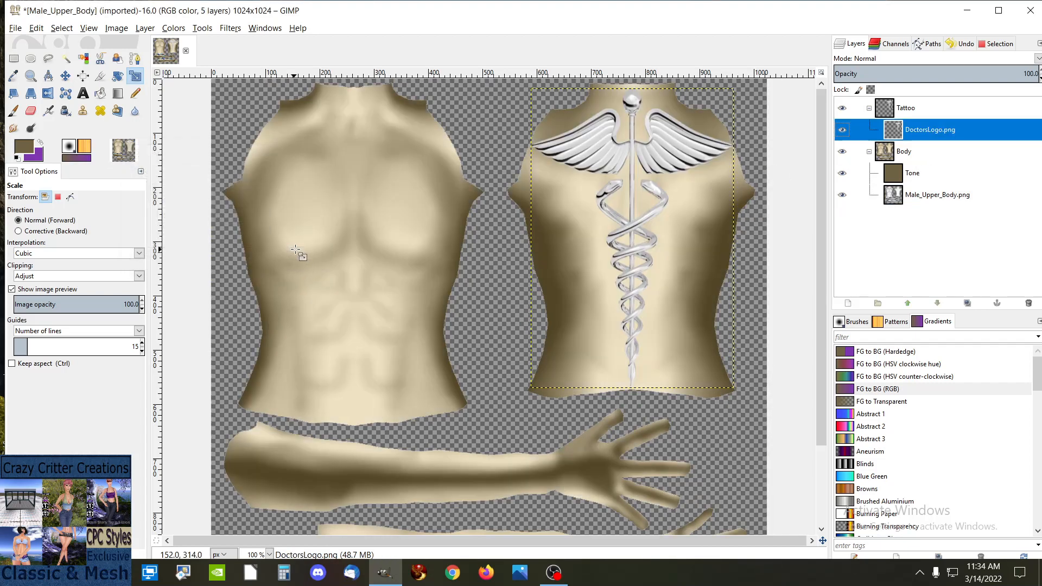
# Step: Fine-tune the DoctorsLogo.png layer's size to about 376 × 553 px by extending its left and lower edges slightly
pyautogui.click(659, 159)
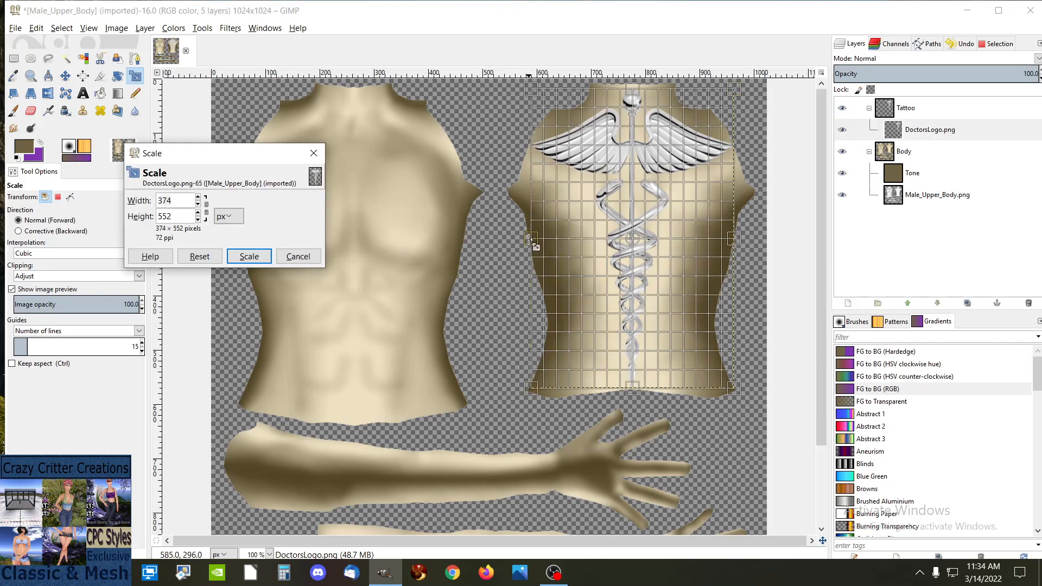
pyautogui.click(533, 241)
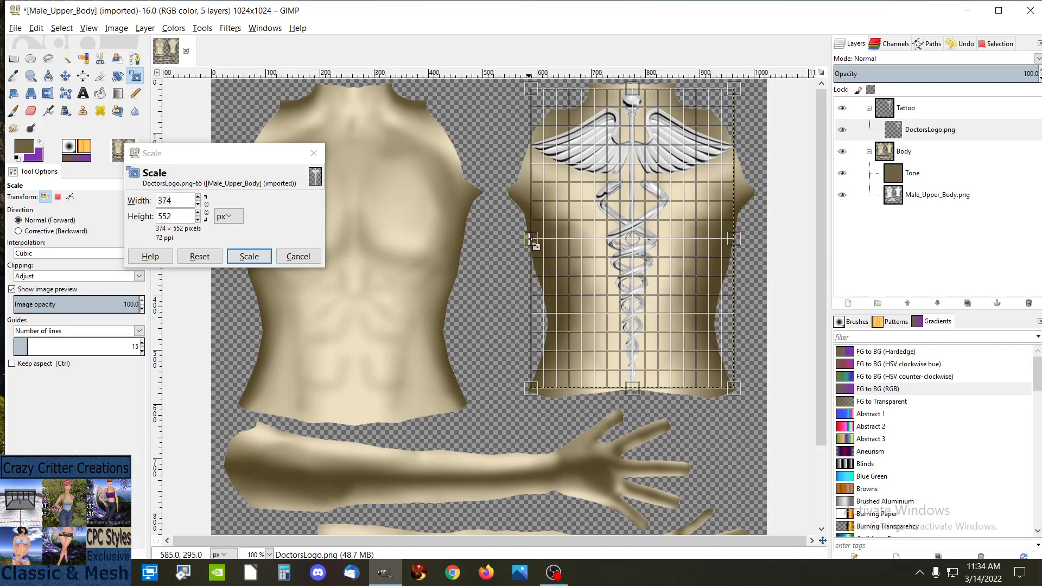
pyautogui.moveTo(531, 241); pyautogui.dragTo(530, 241)
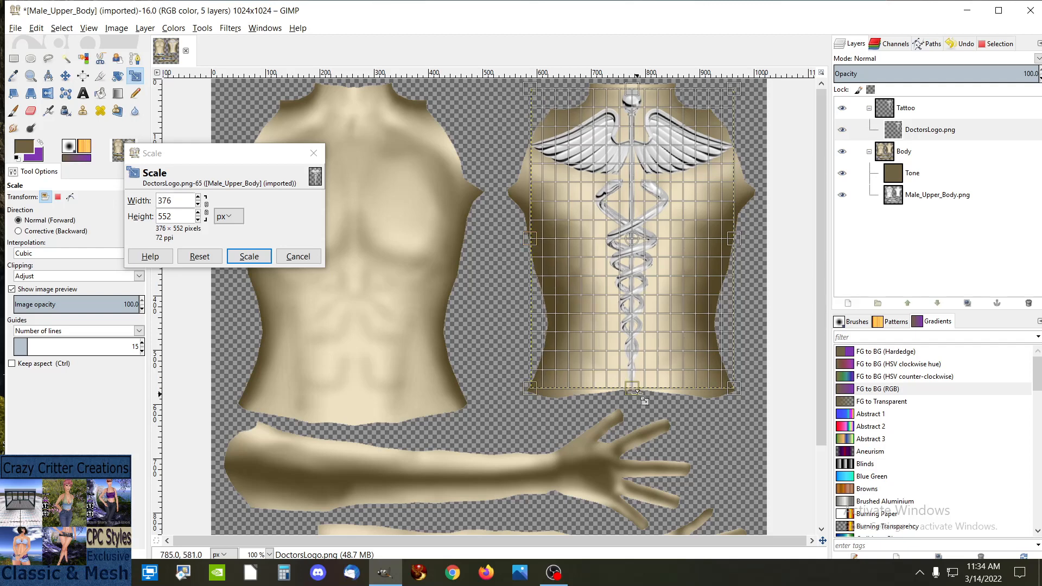
pyautogui.moveTo(635, 388); pyautogui.dragTo(633, 388)
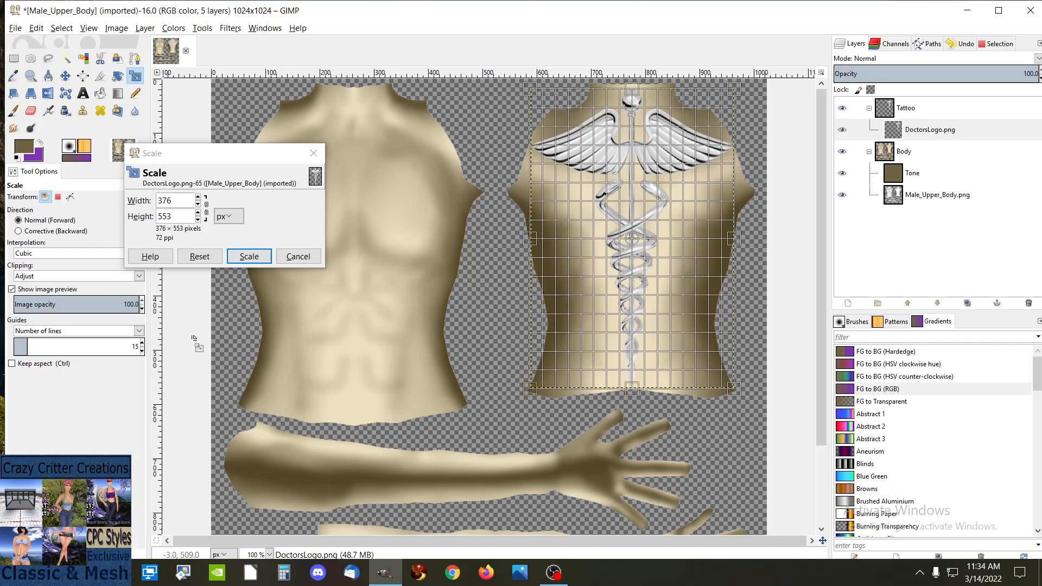
pyautogui.click(256, 264)
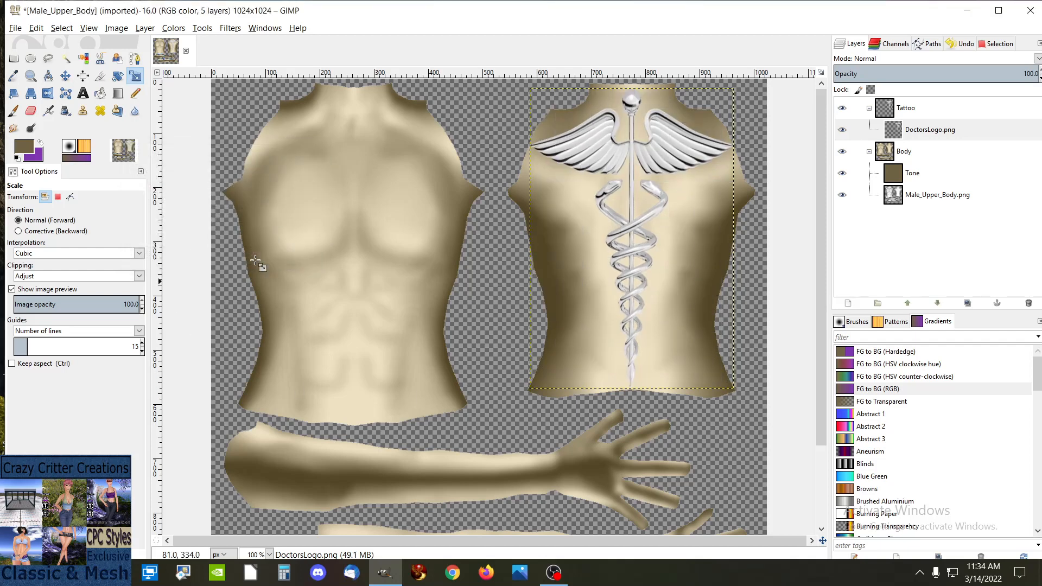
pyautogui.click(922, 199)
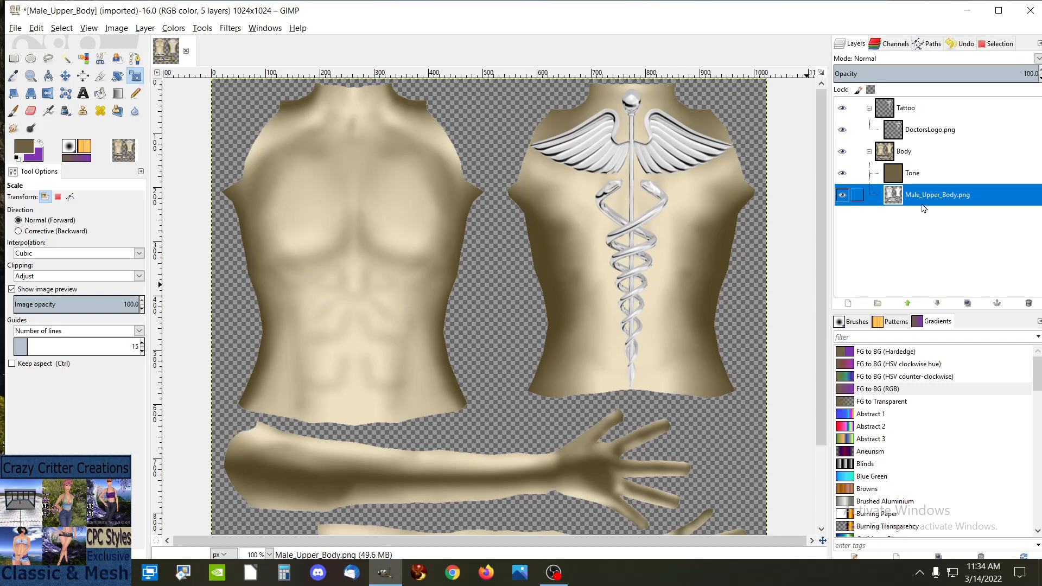
pyautogui.click(923, 135)
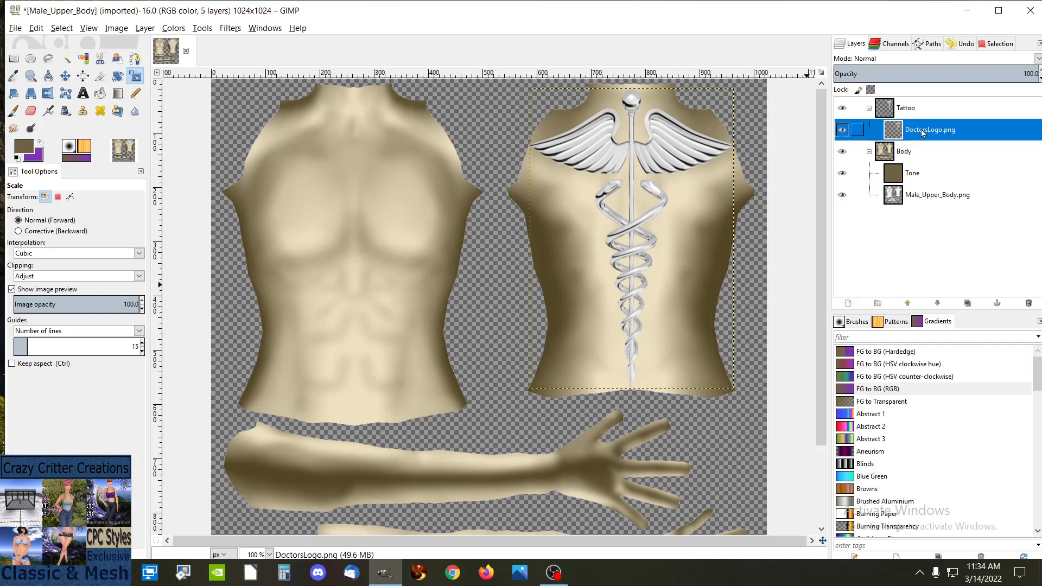
# Step: Add a transparent 1024 × 1024 px layer named Dark Tone above DoctorsLogo.png in the Tattoo group
pyautogui.rightClick(923, 133)
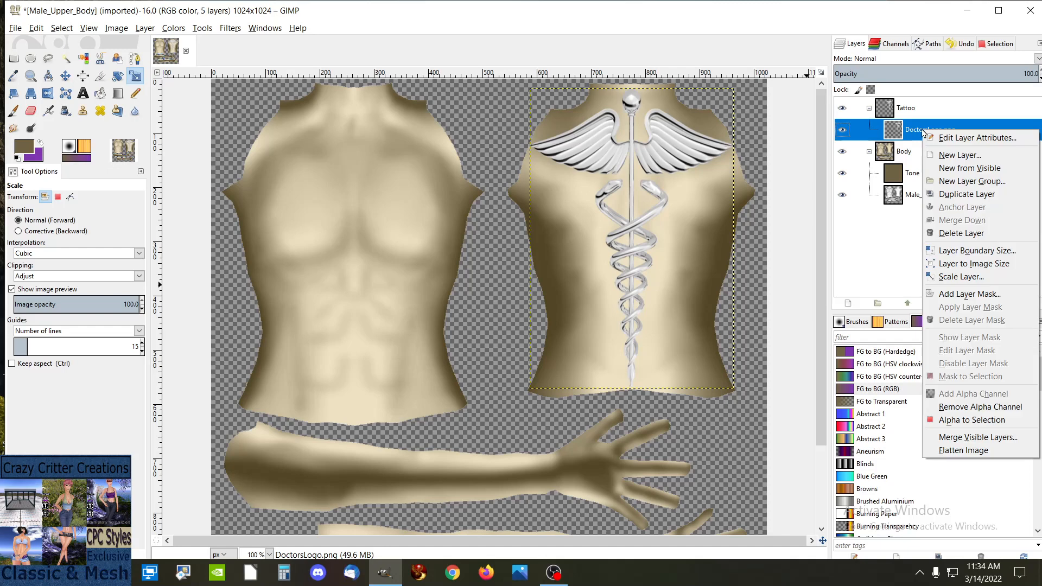
pyautogui.click(949, 156)
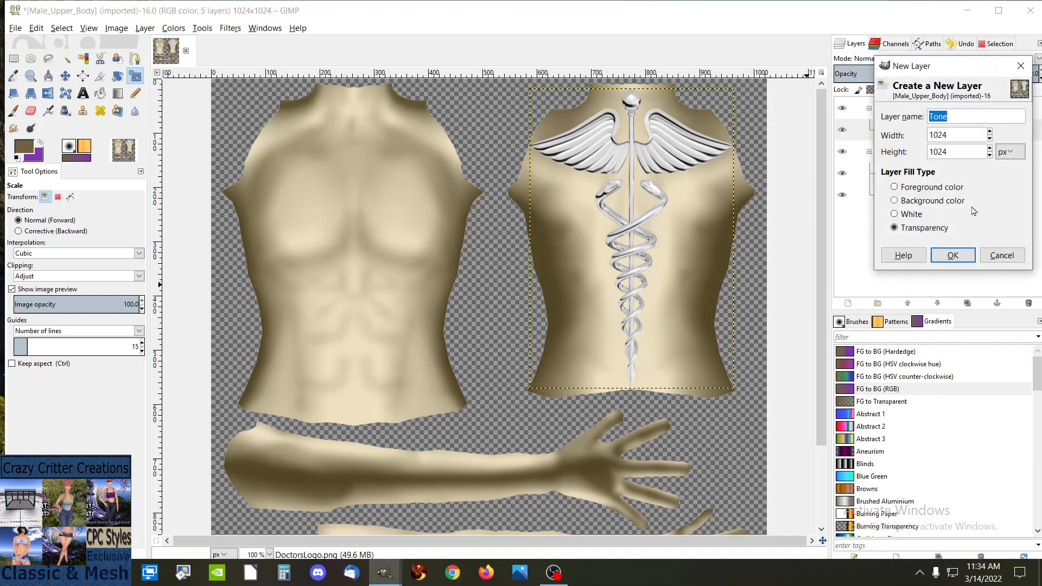
pyautogui.write('Dark')
pyautogui.press('Return')
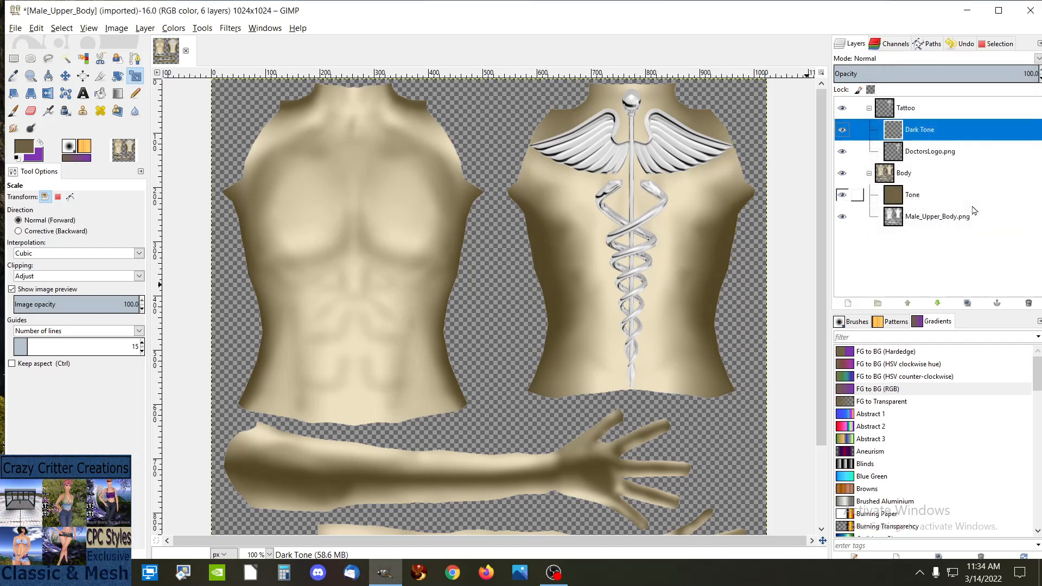
# Step: Add a transparent 1024 × 1024 px layer named Blend to the Tattoo group and place it between Dark Tone and DoctorsLogo.png
pyautogui.rightClick(919, 133)
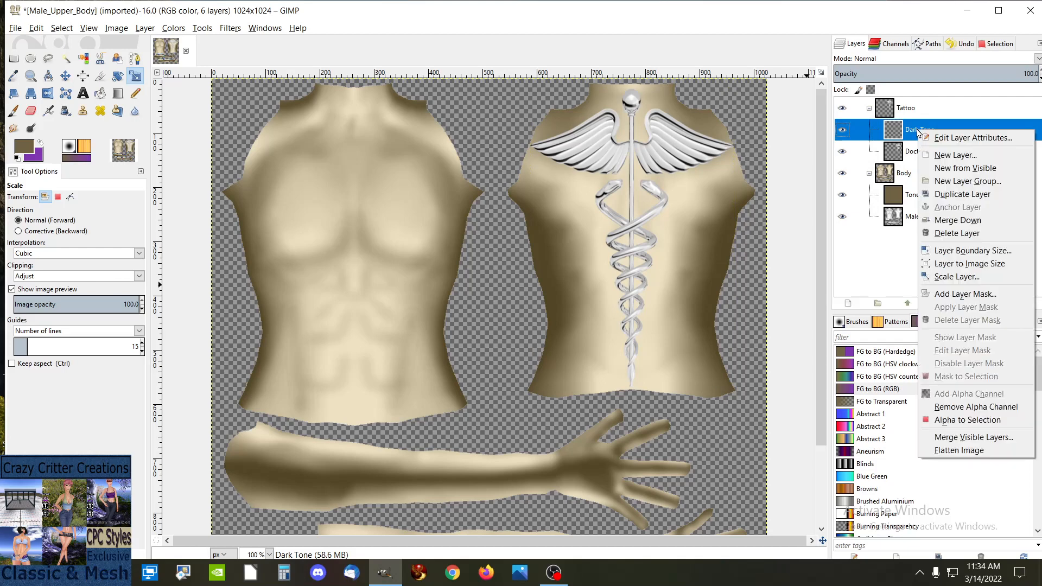
pyautogui.click(939, 156)
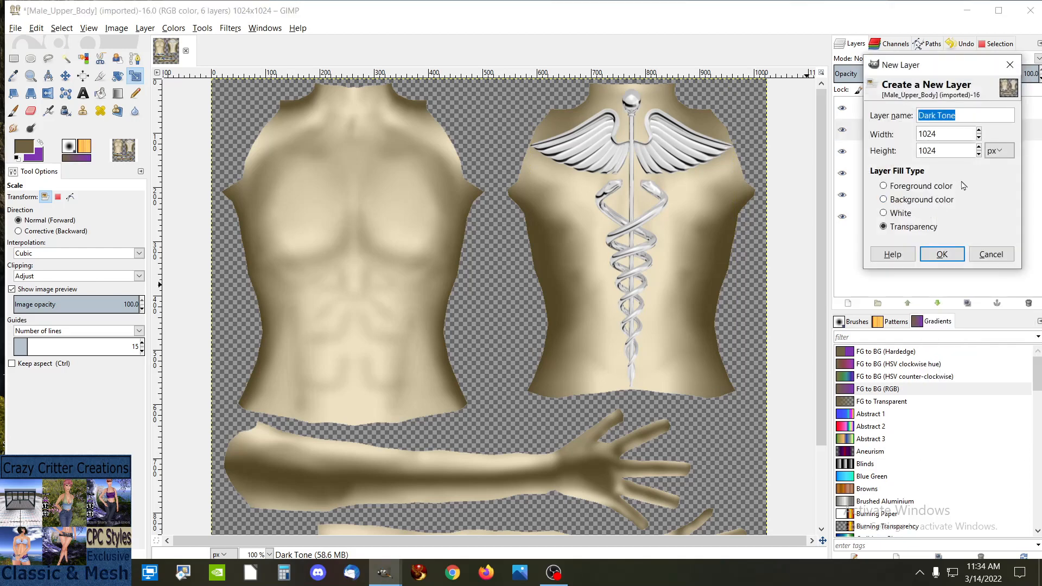
pyautogui.write('Blend')
pyautogui.click(942, 254)
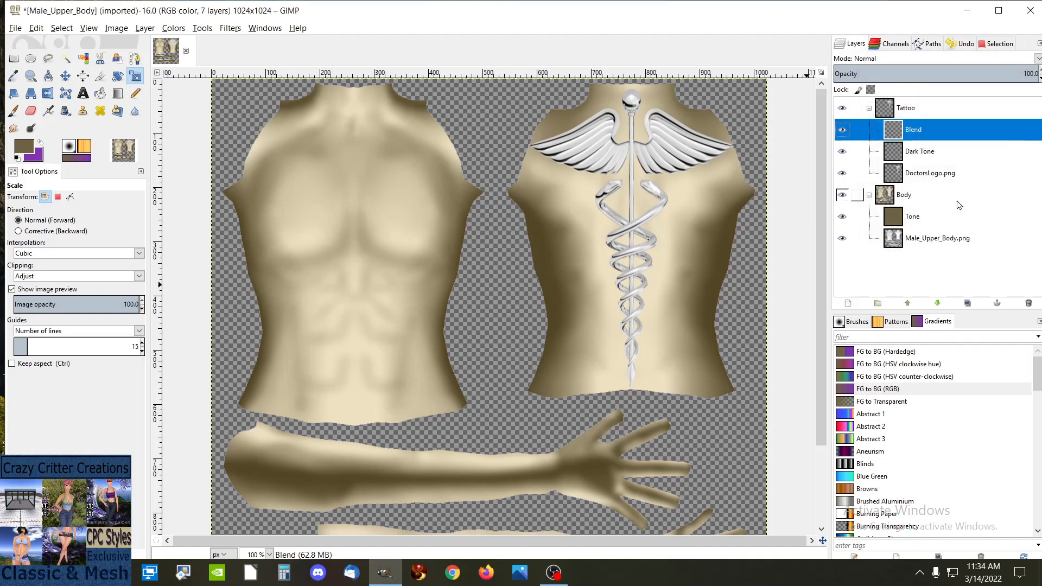
pyautogui.moveTo(914, 129); pyautogui.dragTo(918, 152)
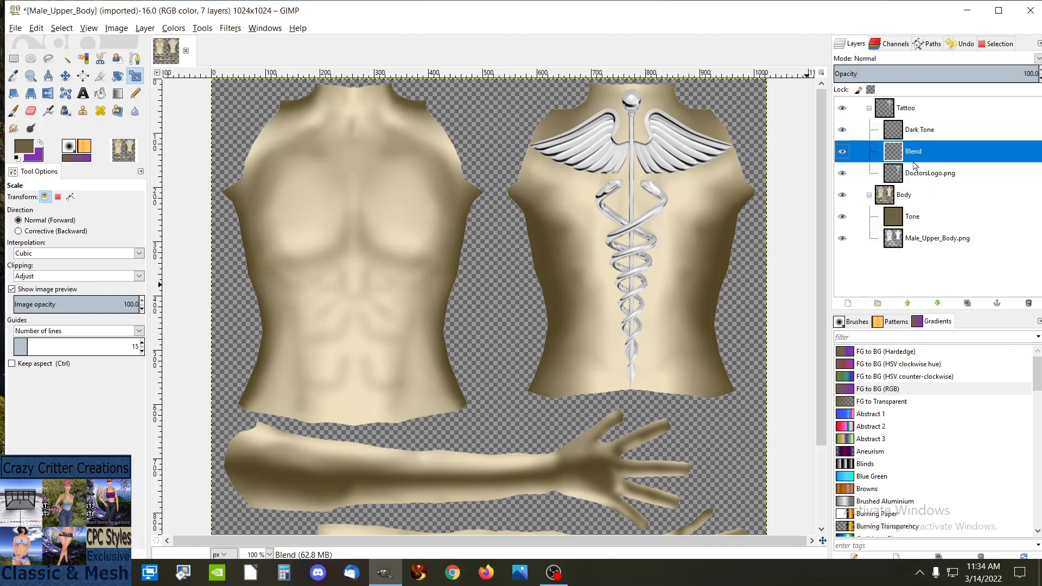
# Step: Fill the Dark Tone layer with near-black 060606 and set its layer mode to Grain merge
pyautogui.click(920, 132)
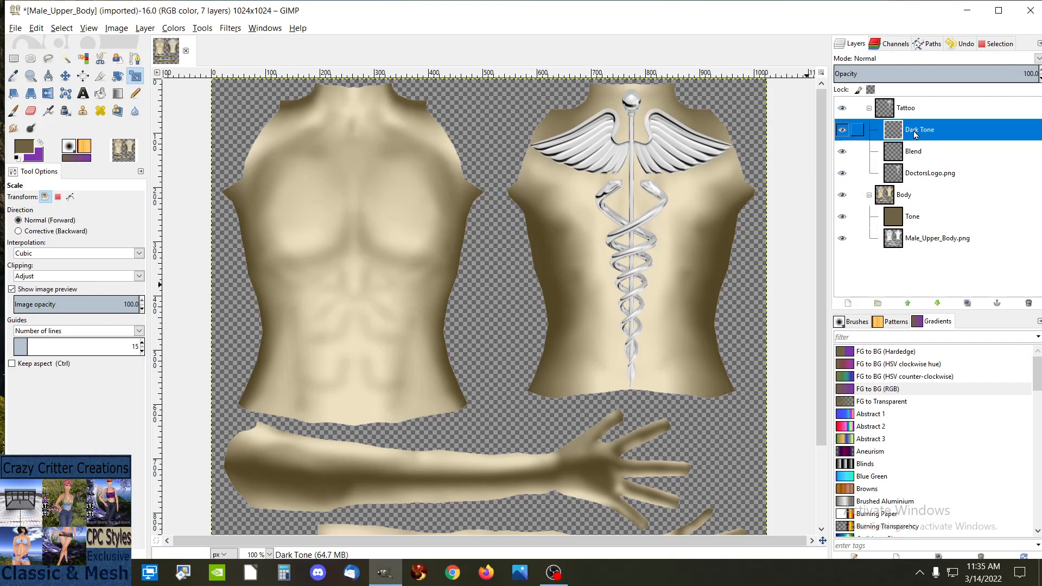
pyautogui.click(22, 145)
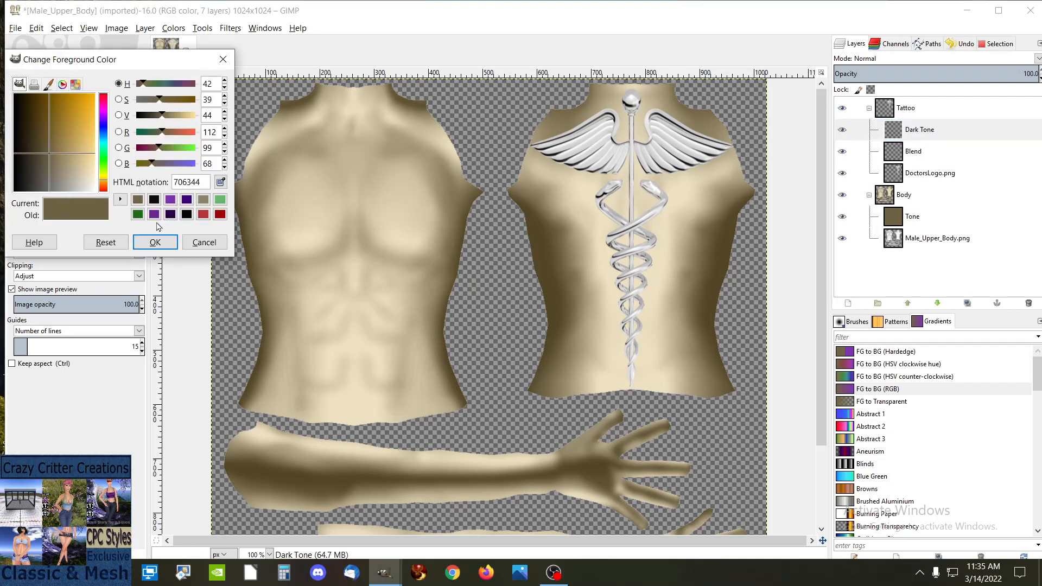
pyautogui.click(170, 214)
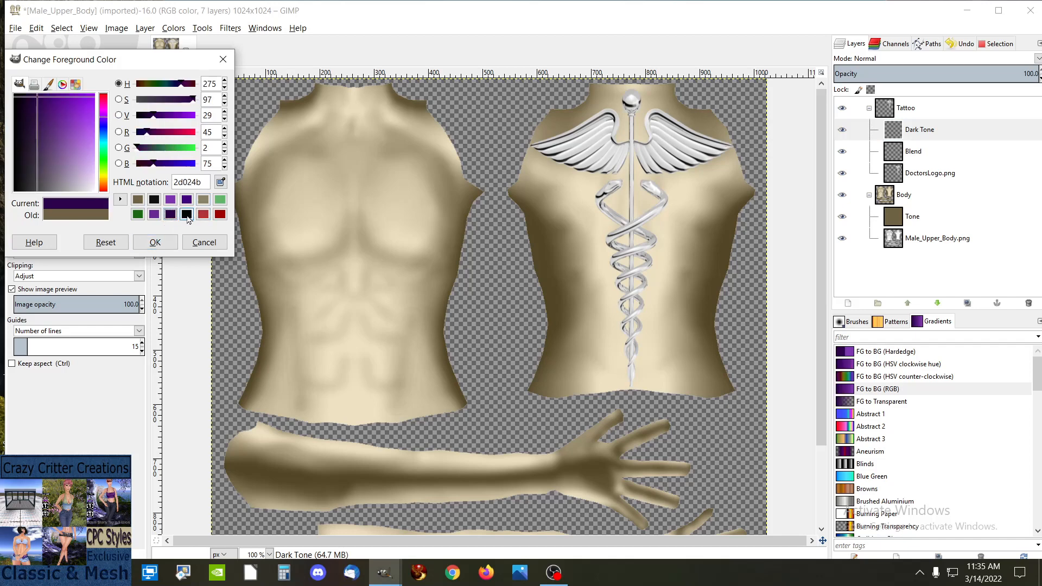
pyautogui.click(186, 214)
pyautogui.click(155, 242)
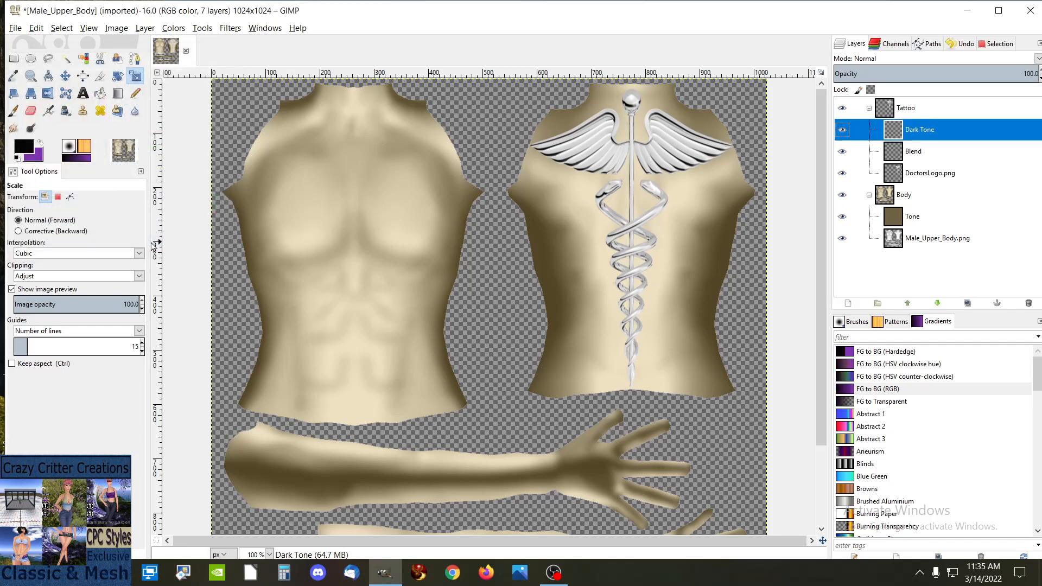
pyautogui.click(100, 93)
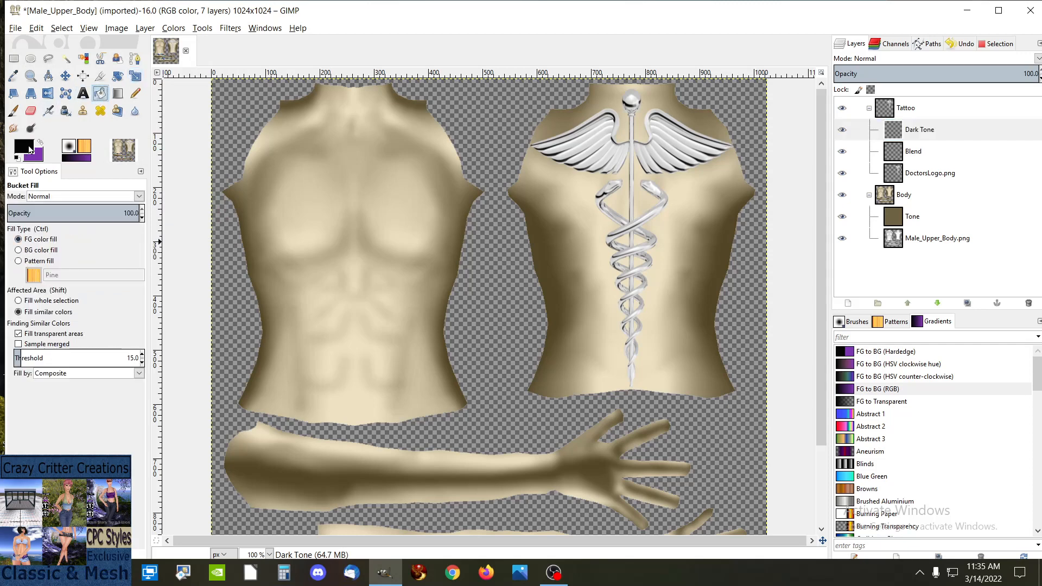
pyautogui.moveTo(24, 148); pyautogui.dragTo(695, 170)
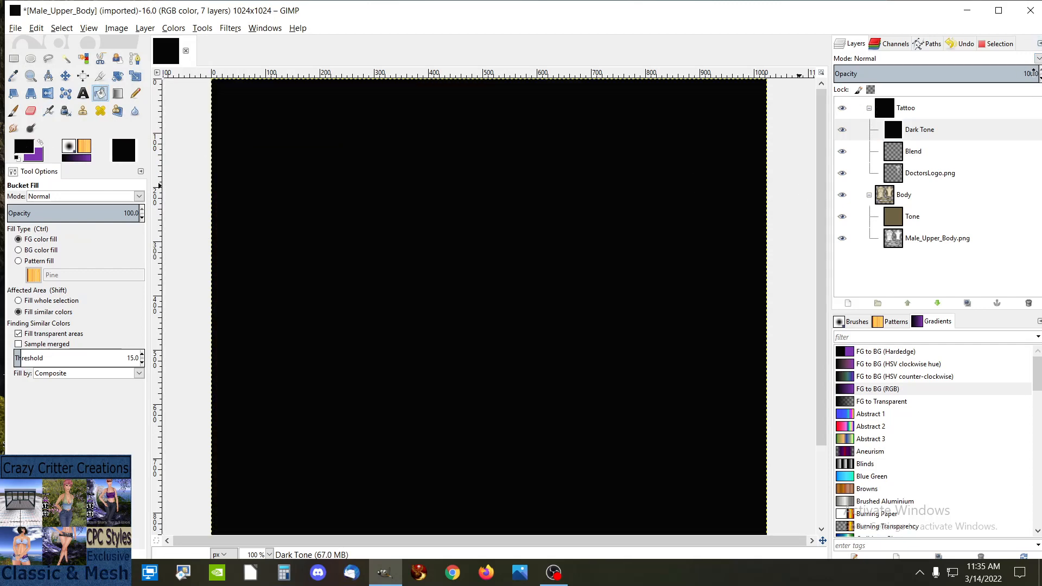
pyautogui.click(1037, 60)
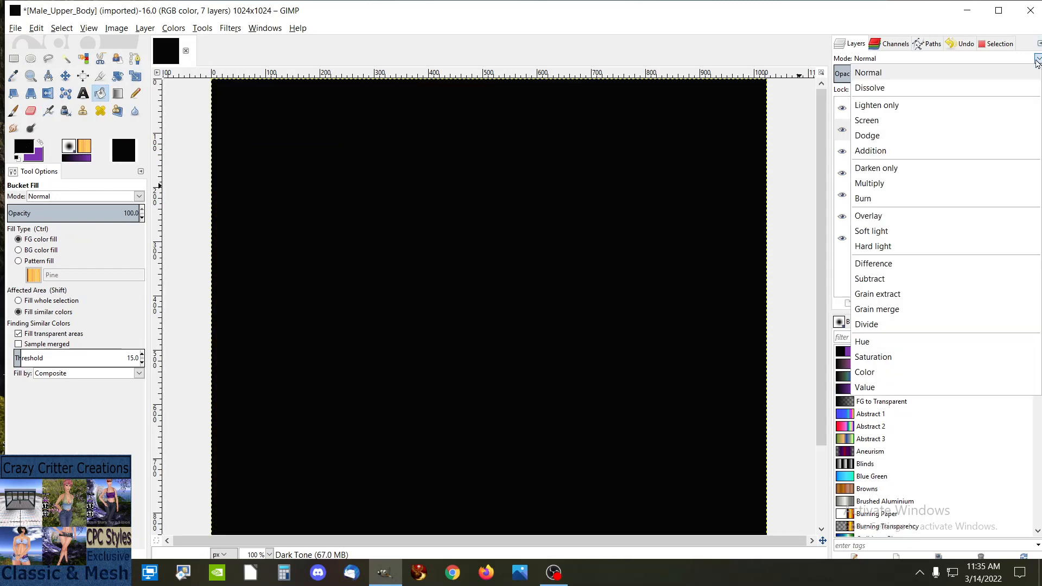
pyautogui.click(913, 311)
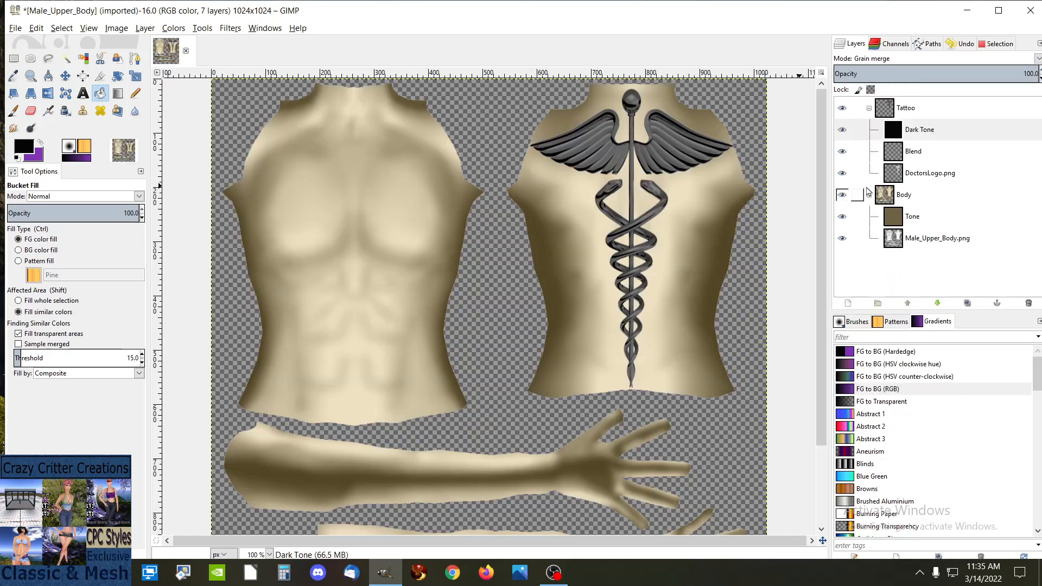
# Step: Hide the Body group and fill the Blend layer with a diagonal linear FG to BG (RGB) gradient using purple 682994 as foreground
pyautogui.click(907, 158)
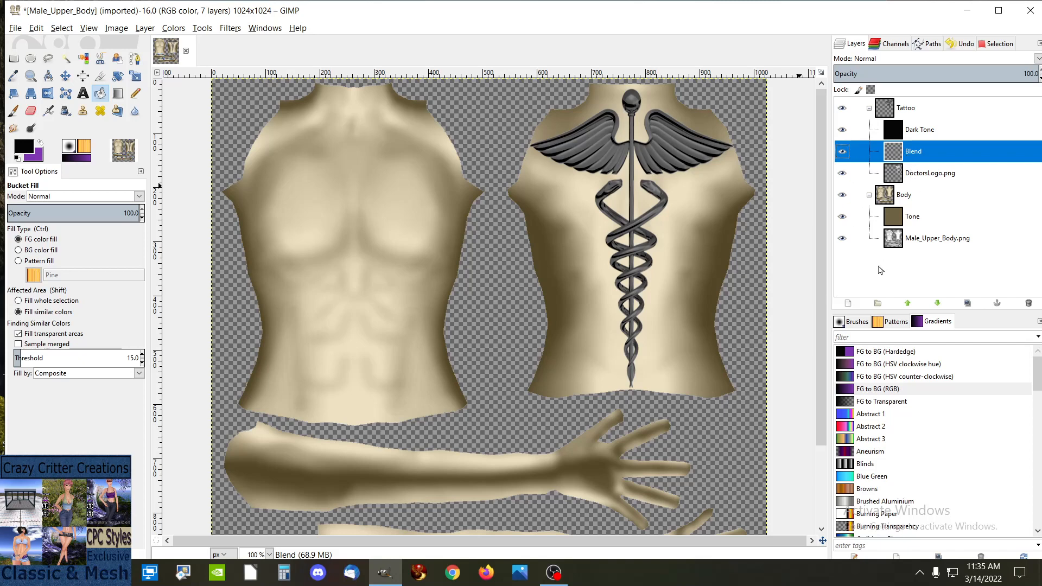
pyautogui.click(118, 93)
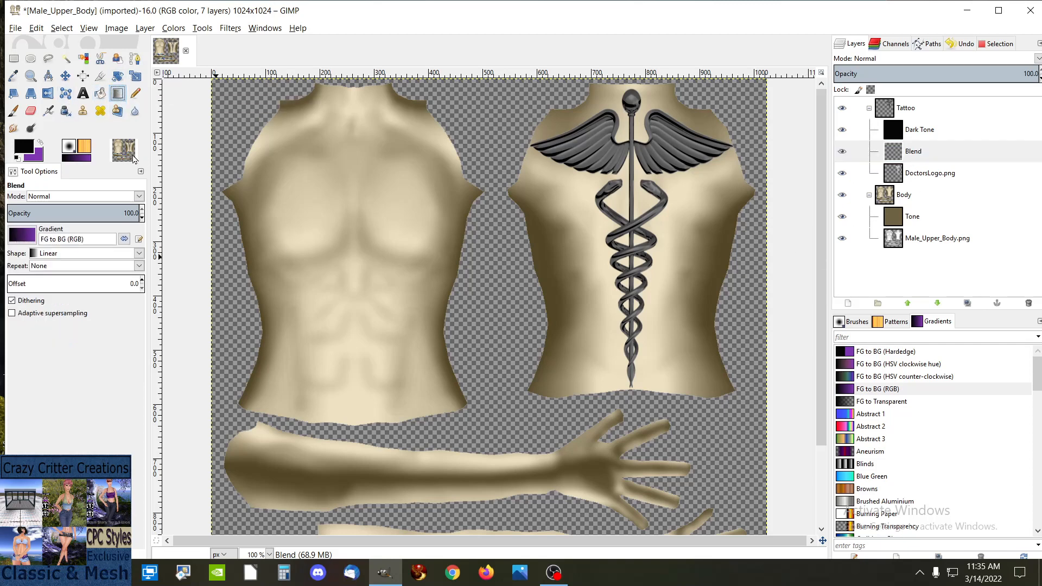
pyautogui.click(24, 147)
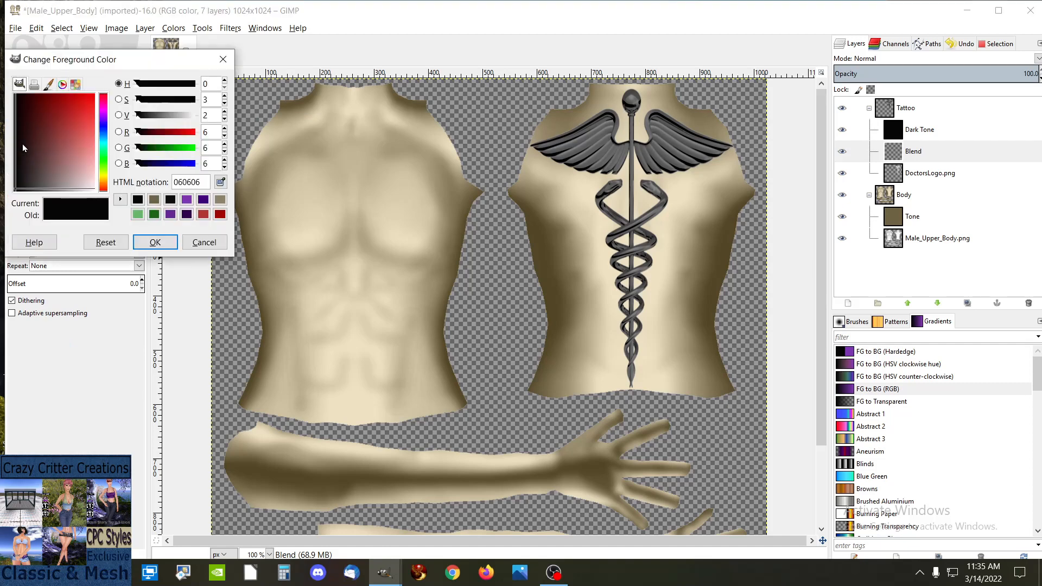
pyautogui.click(171, 214)
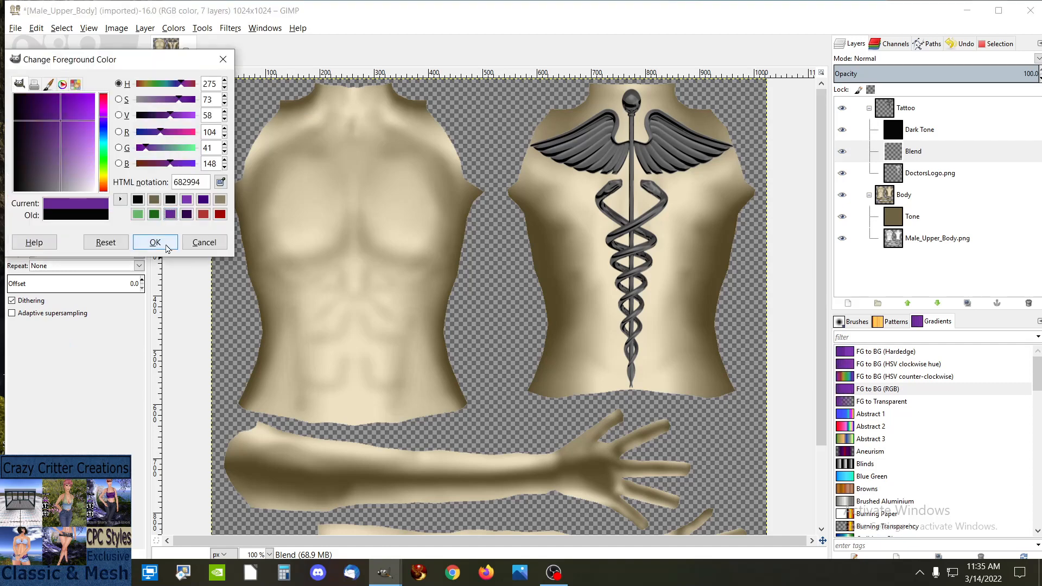
pyautogui.click(155, 243)
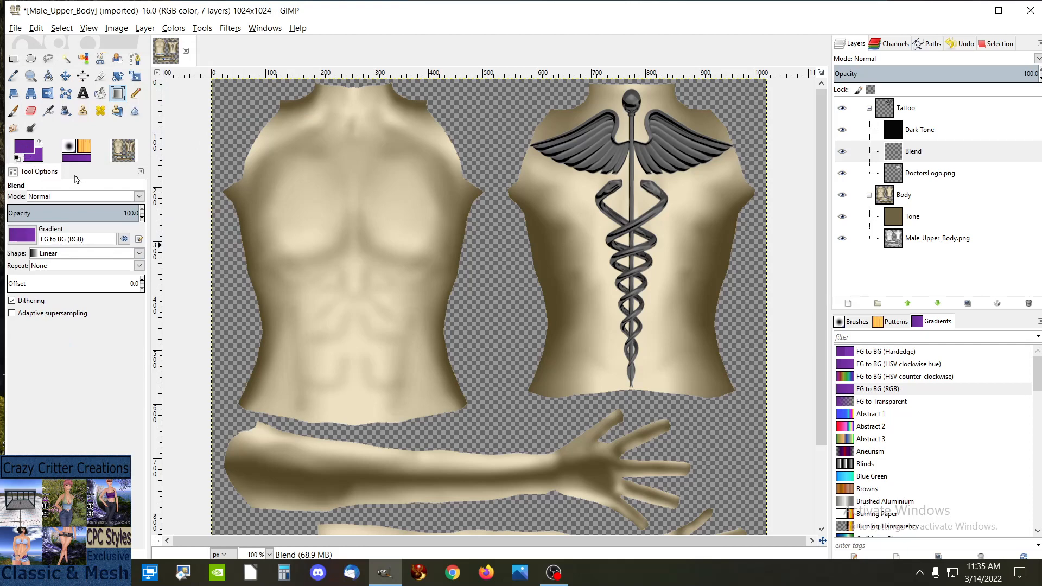
pyautogui.click(844, 198)
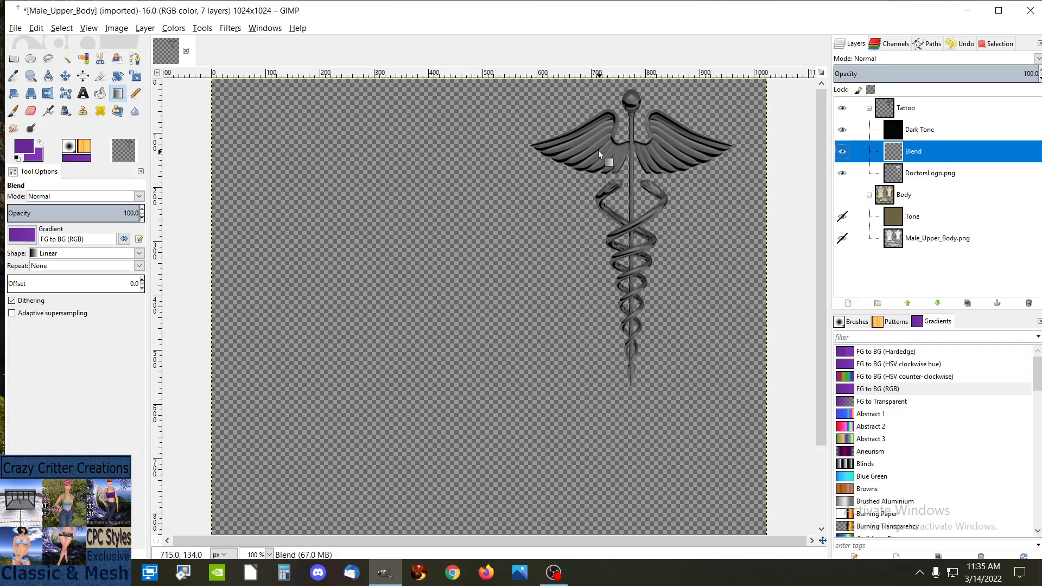
pyautogui.moveTo(552, 107); pyautogui.dragTo(746, 242)
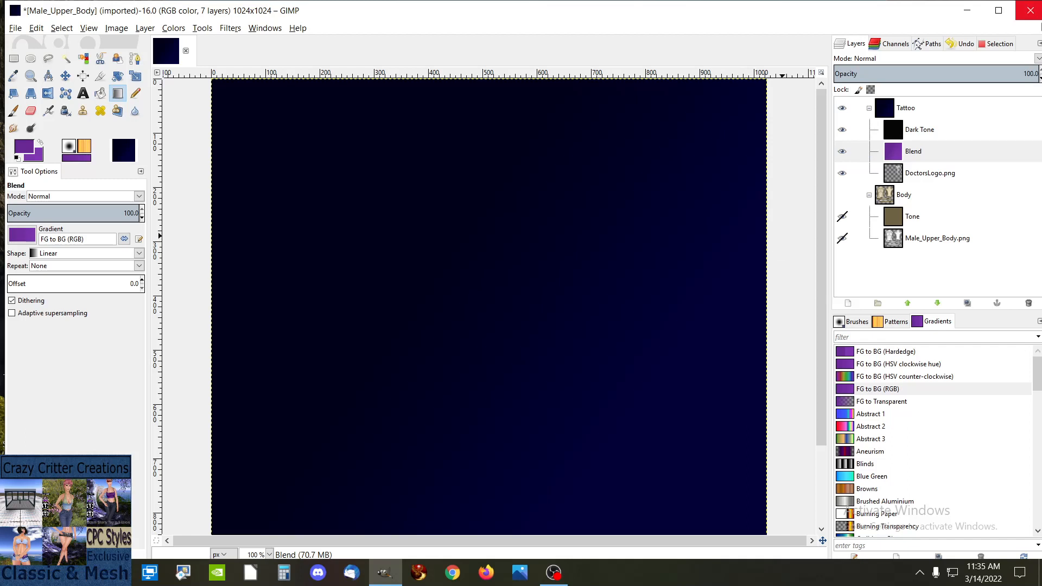
# Step: Set the Blend layer's mode to Grain merge and show the Body group again
pyautogui.click(1038, 59)
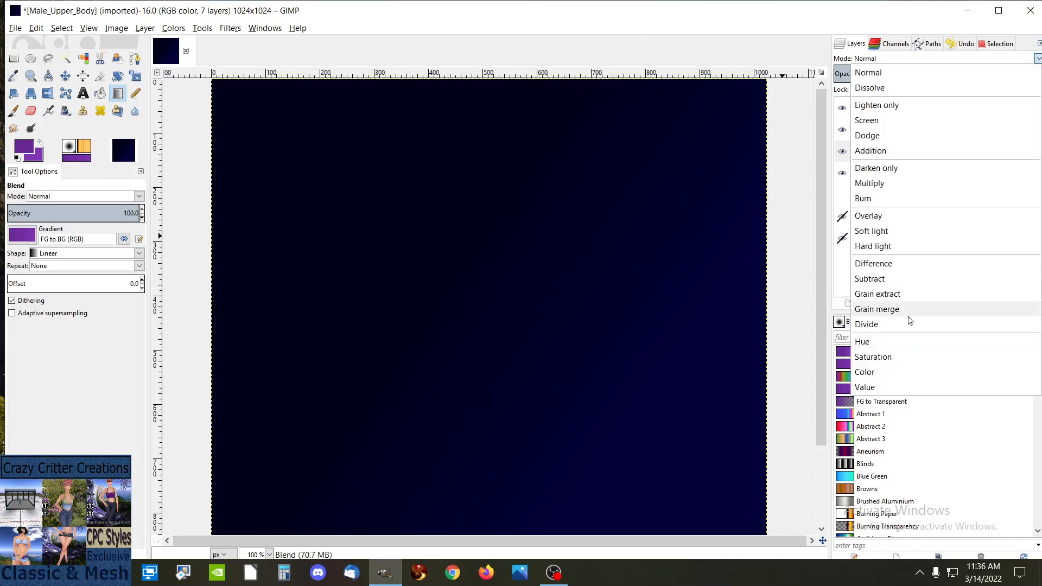
pyautogui.click(926, 309)
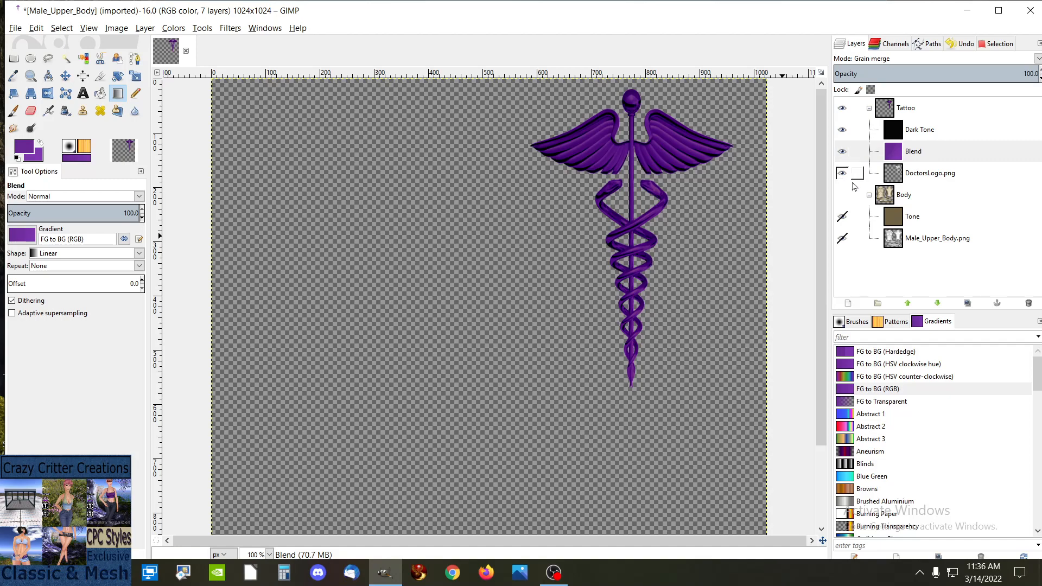
pyautogui.click(842, 195)
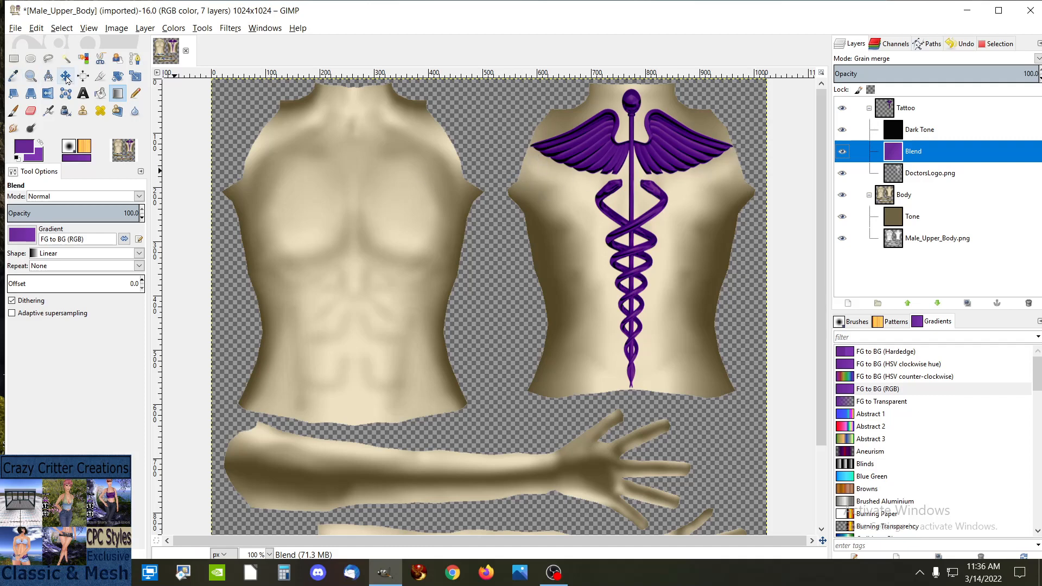
# Step: Scale the DoctorsLogo.png layer to 377 × 553 px by adjusting its left edge slightly
pyautogui.click(136, 76)
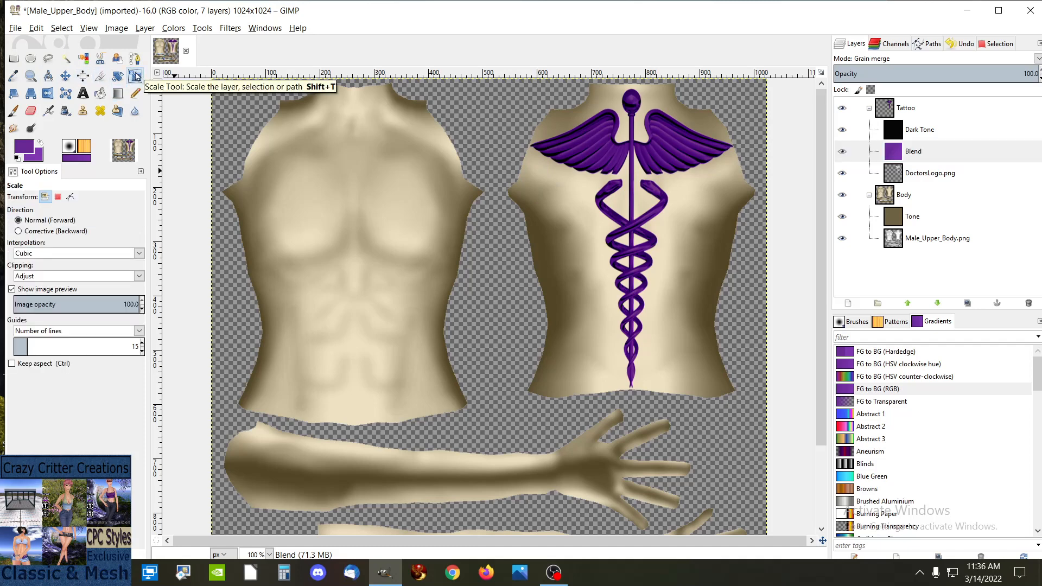
pyautogui.click(925, 174)
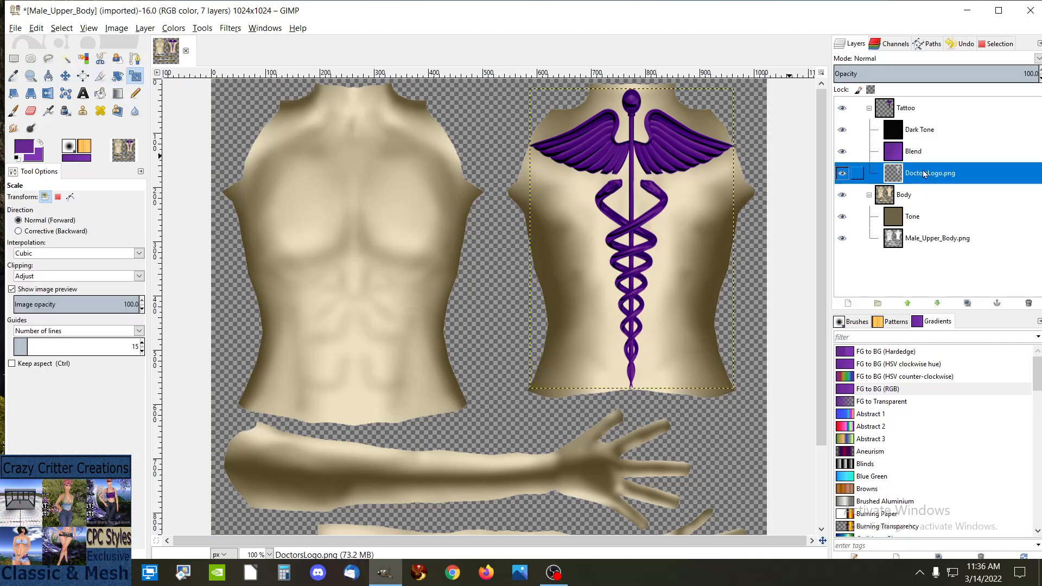
pyautogui.click(531, 237)
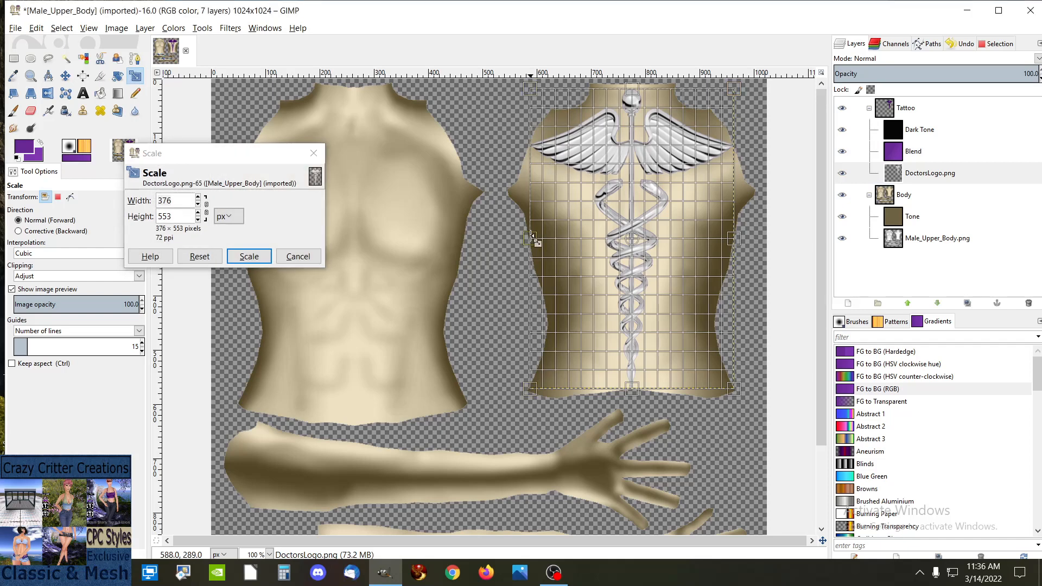
pyautogui.moveTo(532, 238); pyautogui.dragTo(533, 239)
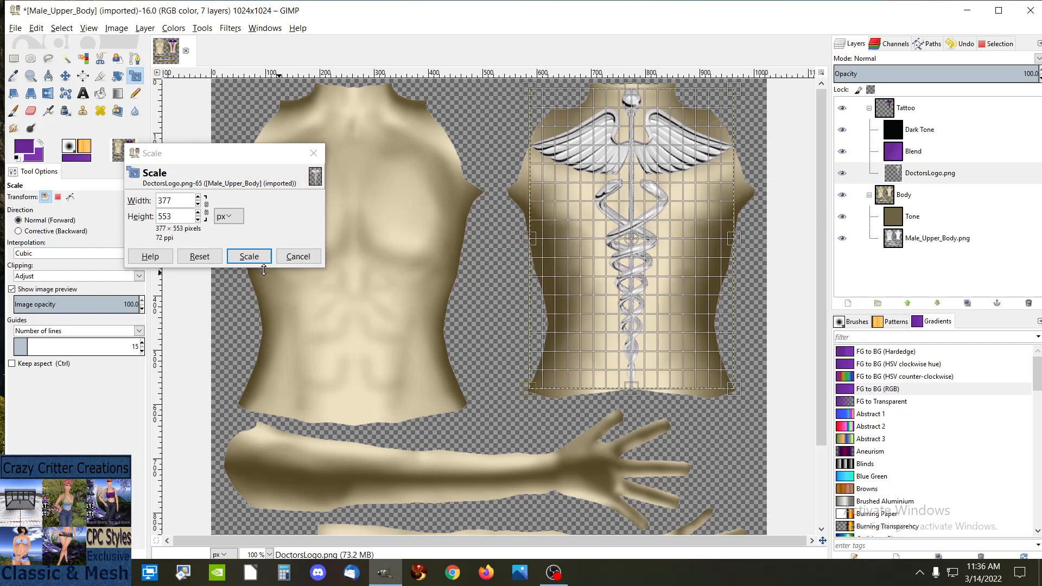
pyautogui.click(249, 257)
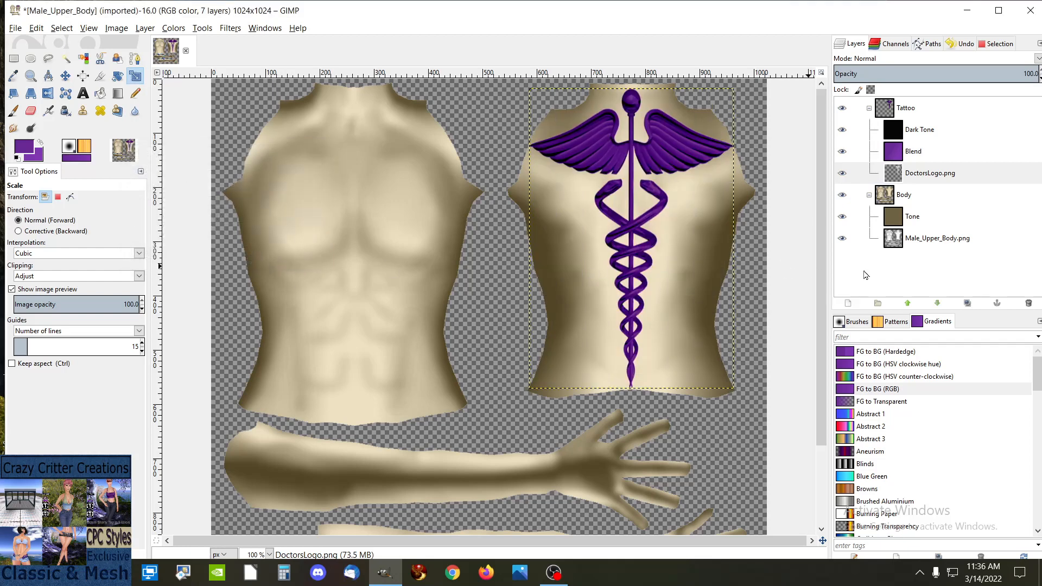
pyautogui.click(931, 239)
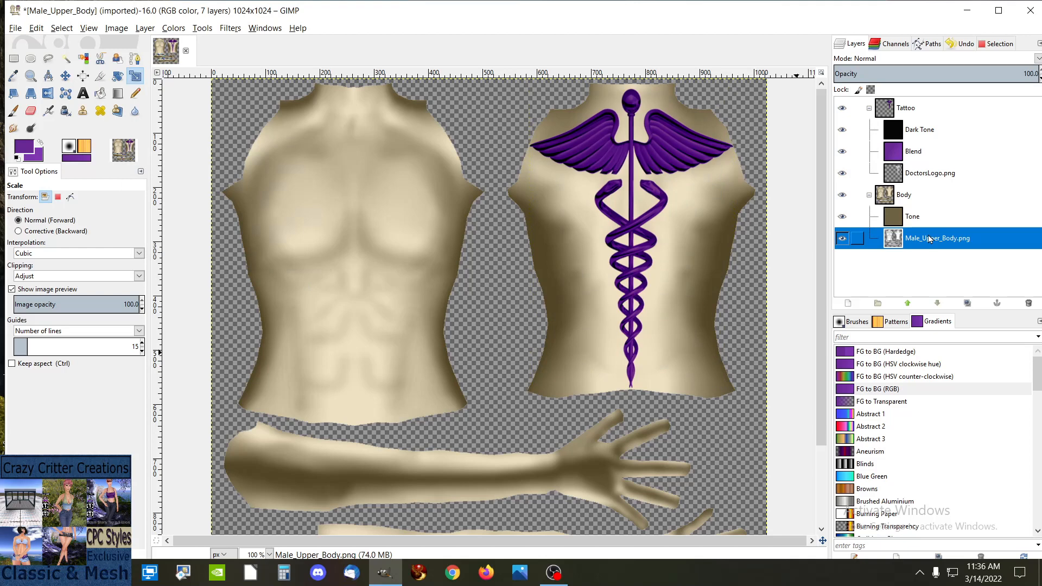
pyautogui.click(925, 175)
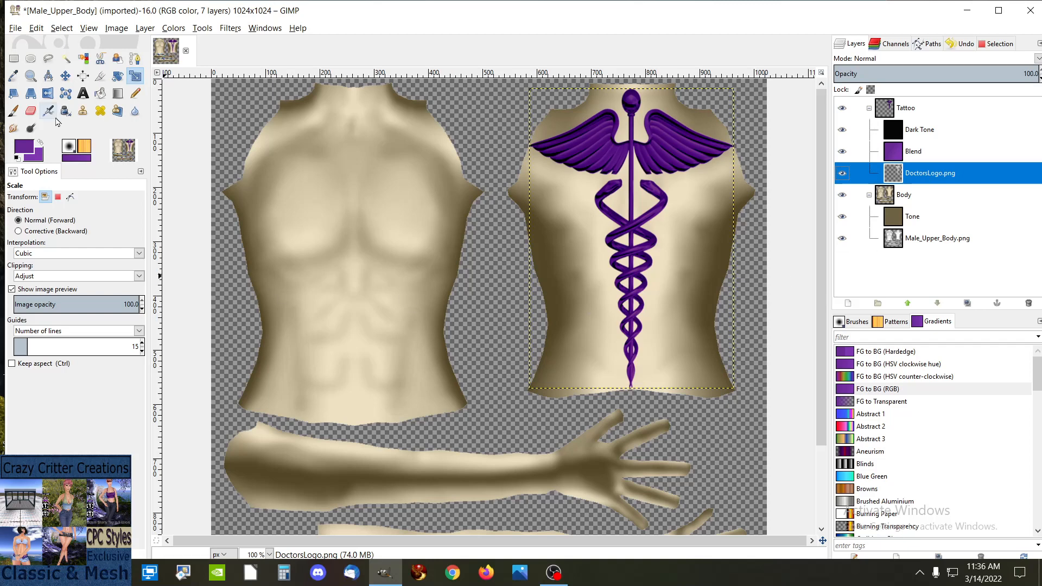
pyautogui.click(65, 76)
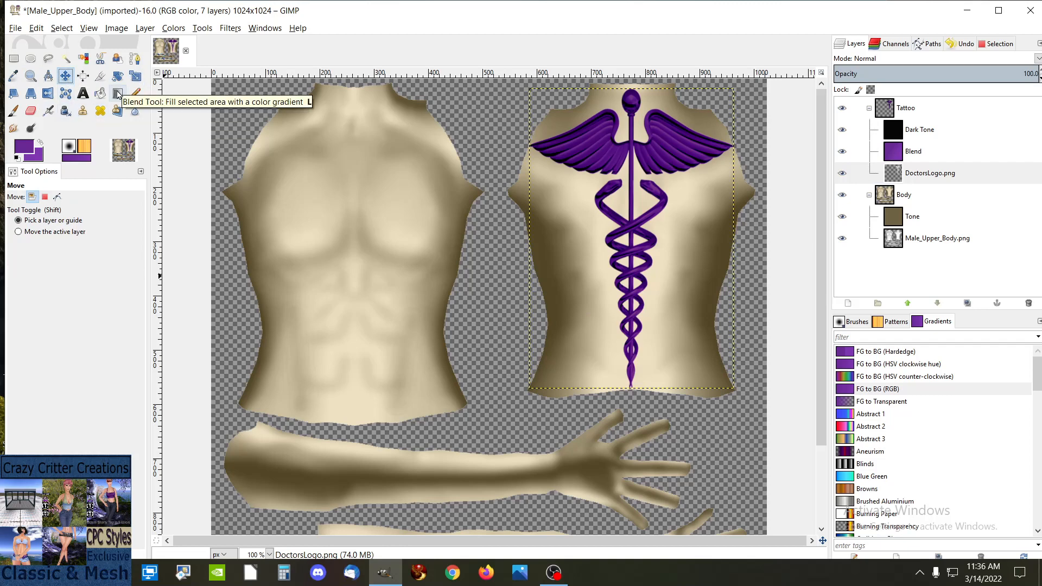
pyautogui.click(118, 93)
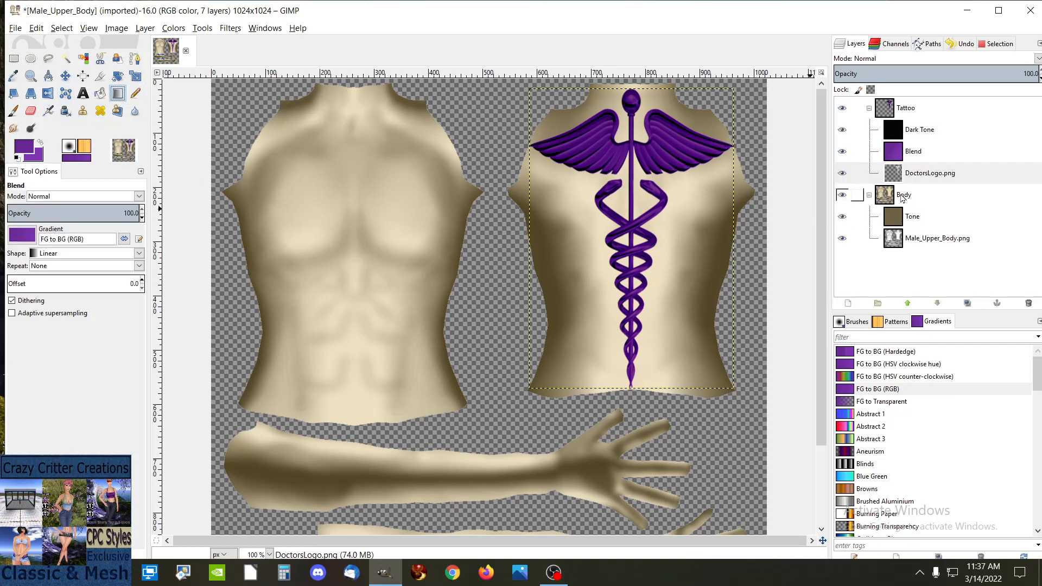
# Step: Hide the Dark Tone layer in the Tattoo group
pyautogui.click(843, 131)
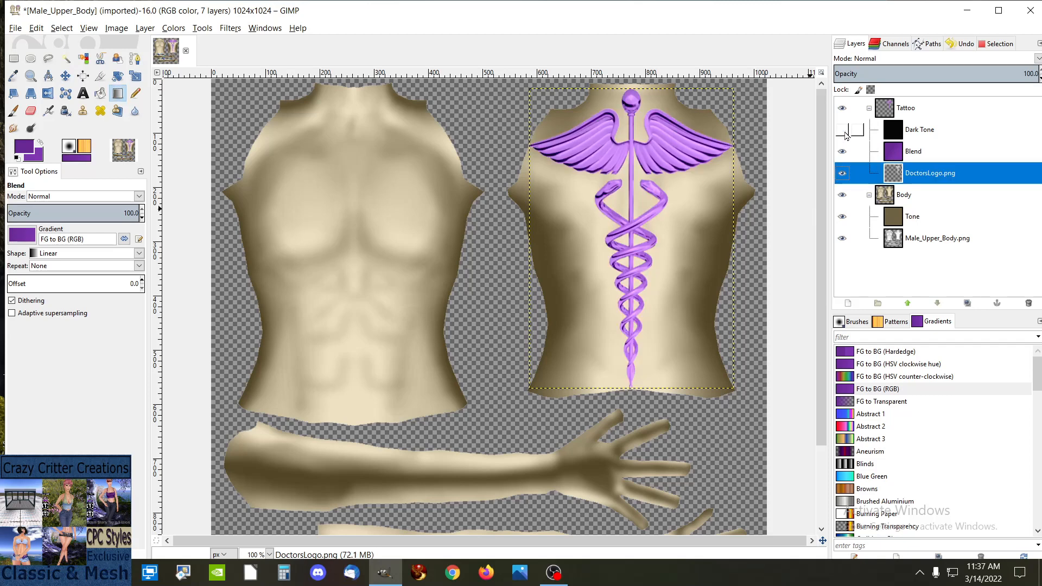
# Step: Show the Dark Tone layer again and add a transparent 1024 × 1024 px layer named Red directly above Blend
pyautogui.click(845, 132)
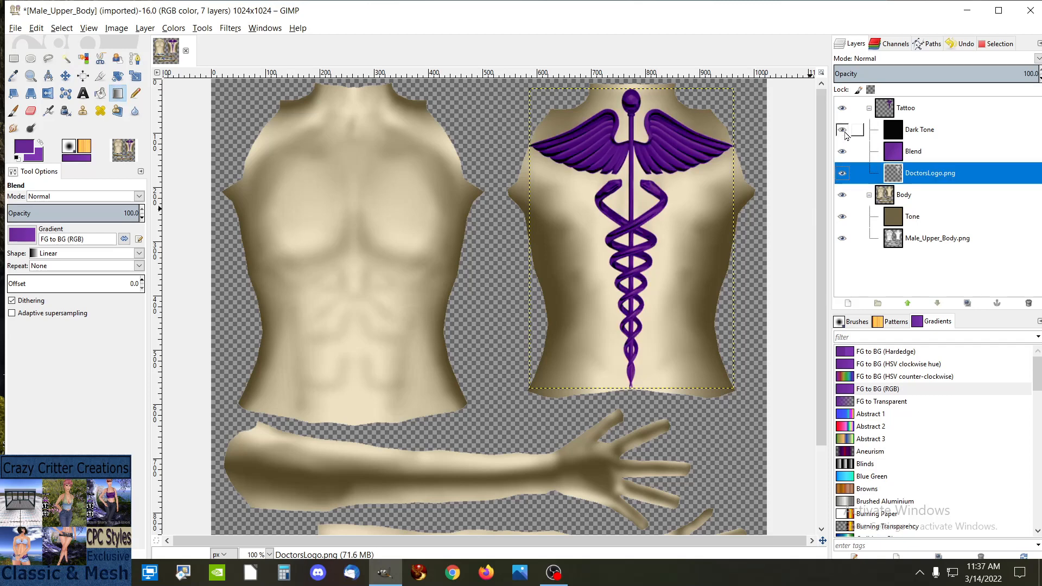
pyautogui.rightClick(916, 155)
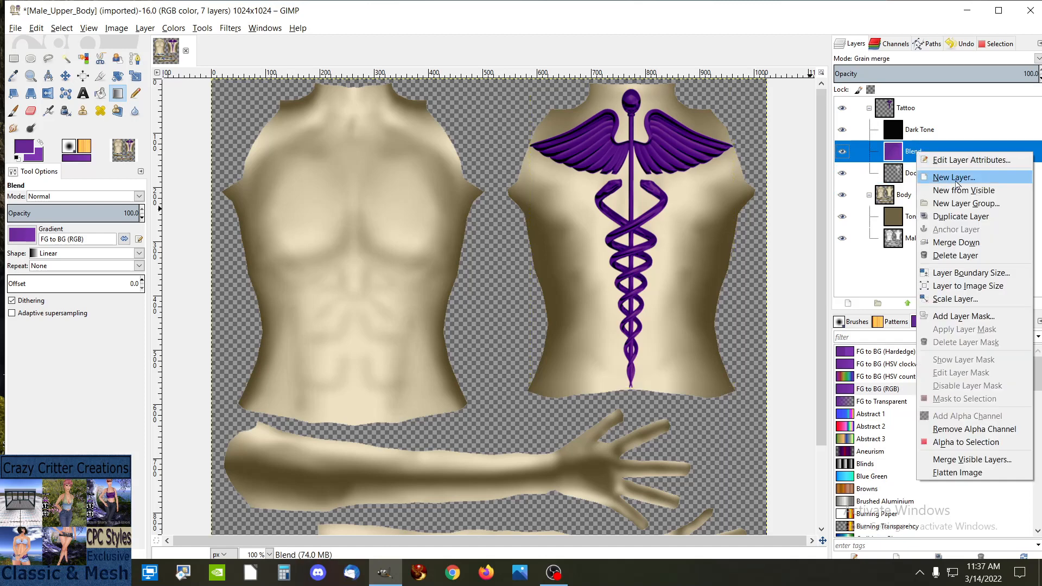
pyautogui.click(936, 177)
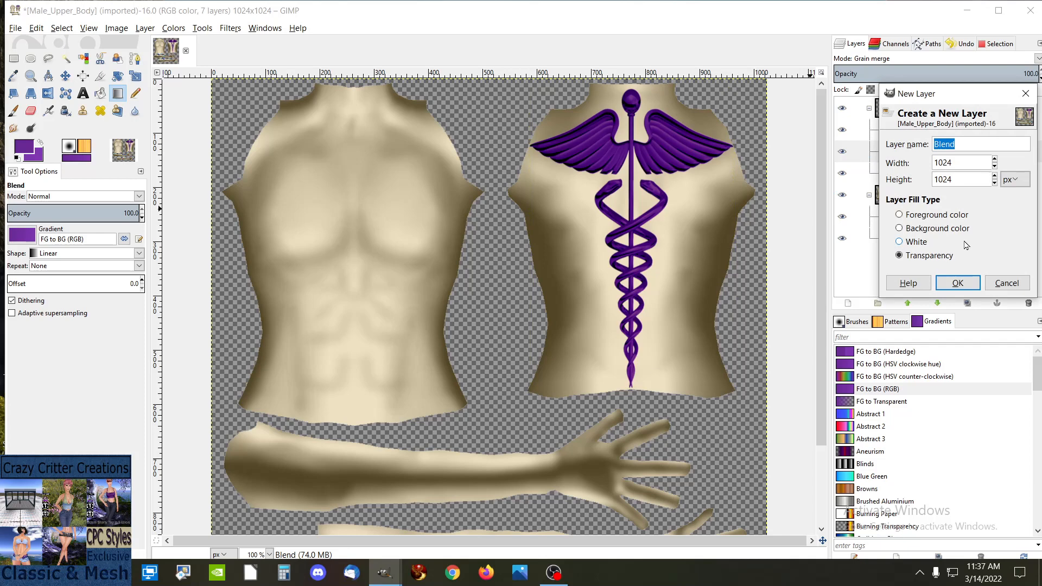
pyautogui.write('Red')
pyautogui.press('Return')
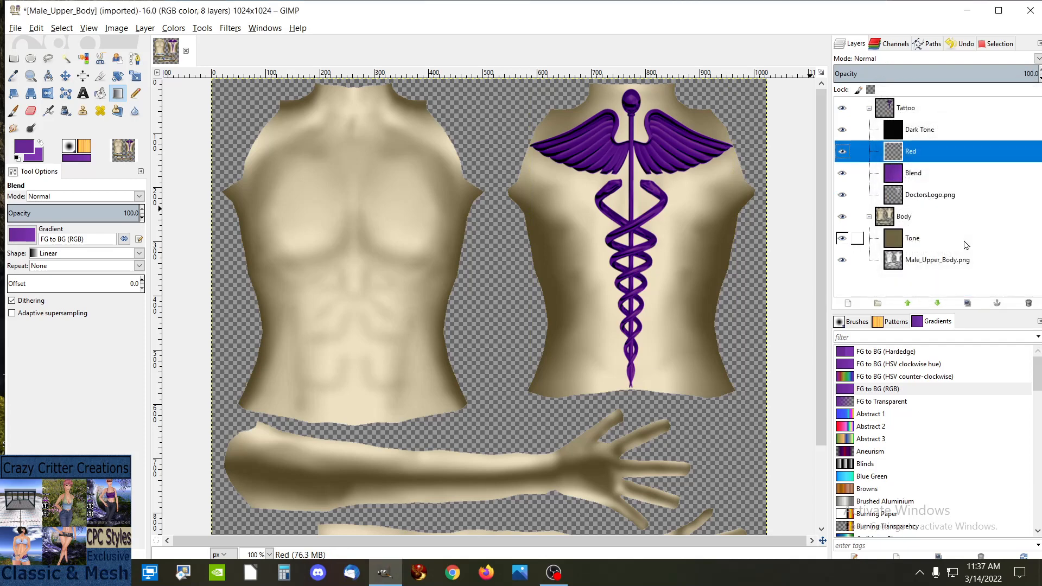
# Step: Rename the Blend layer to Purple and hide it, leaving the Red layer selected
pyautogui.rightClick(922, 175)
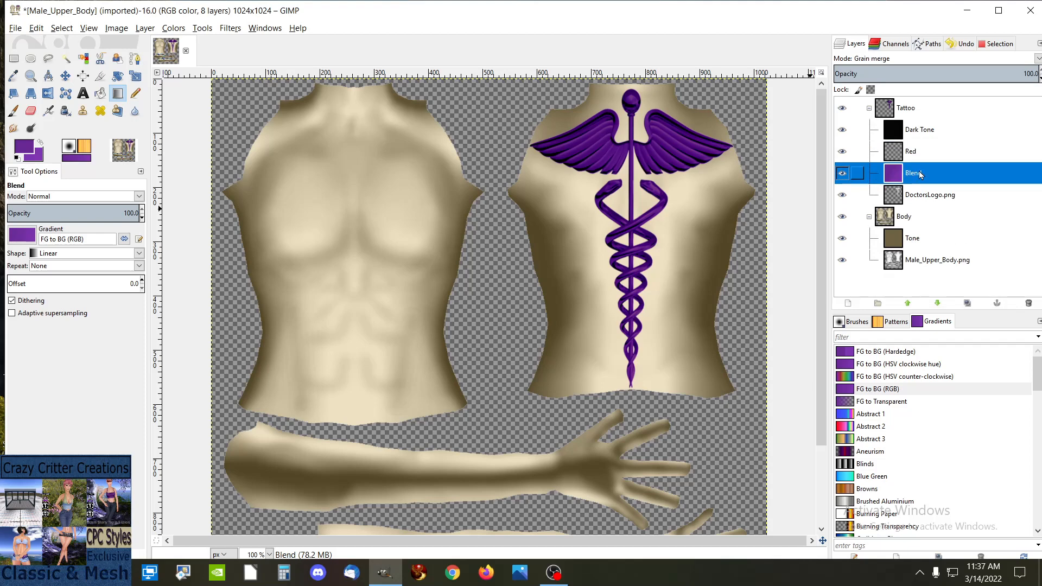
pyautogui.click(949, 186)
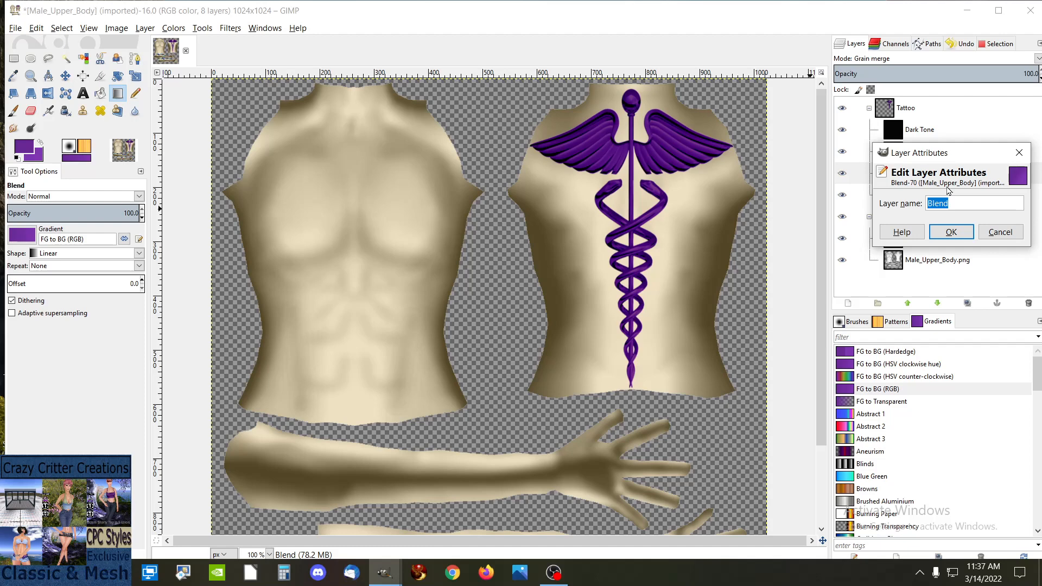
pyautogui.write('Purple')
pyautogui.click(951, 232)
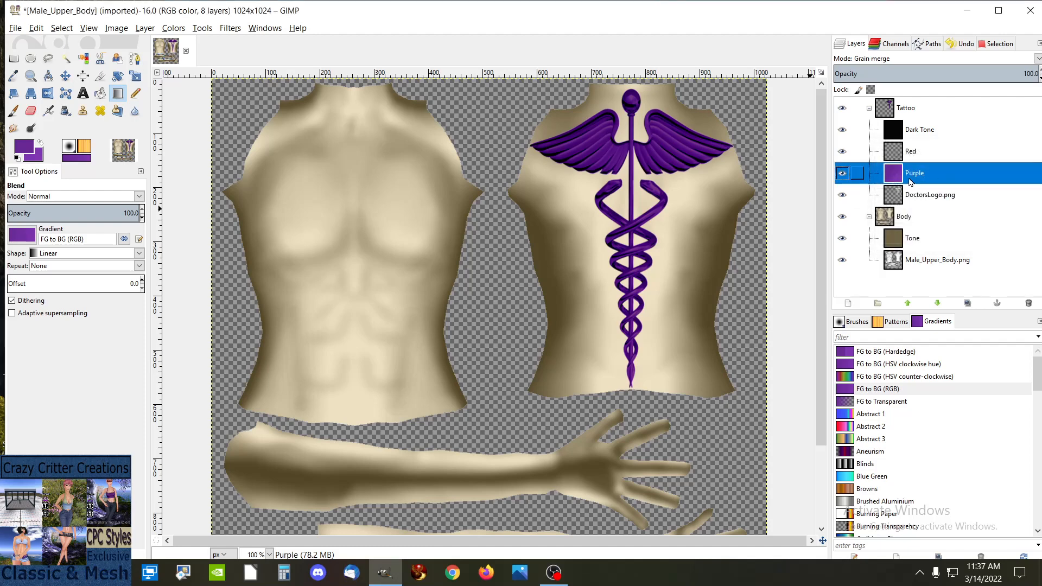
pyautogui.click(915, 153)
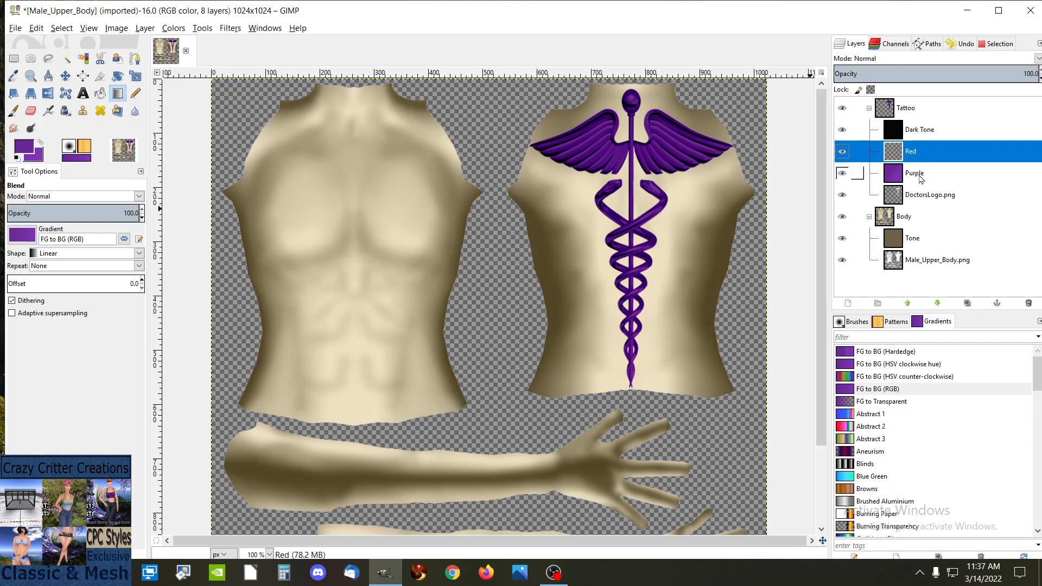
pyautogui.click(842, 173)
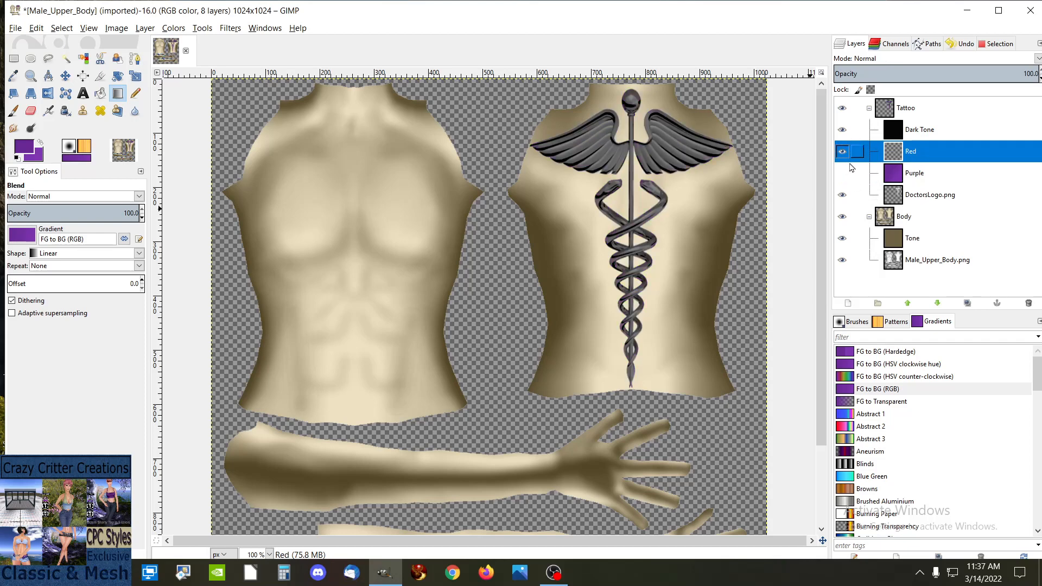
# Step: Set the foreground color to dark red 9e0000 and the background color to red b13434
pyautogui.click(27, 146)
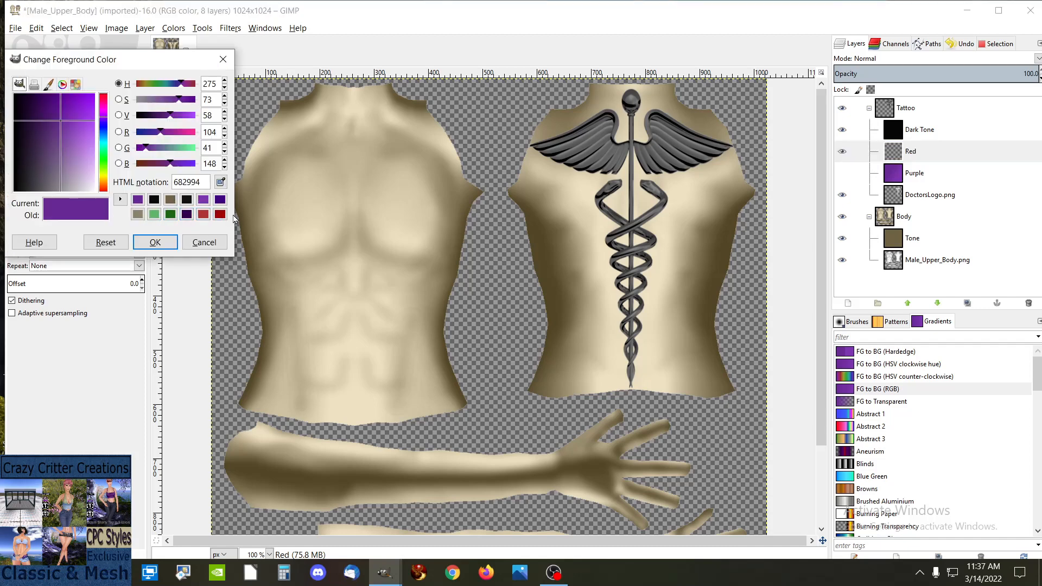
pyautogui.click(219, 215)
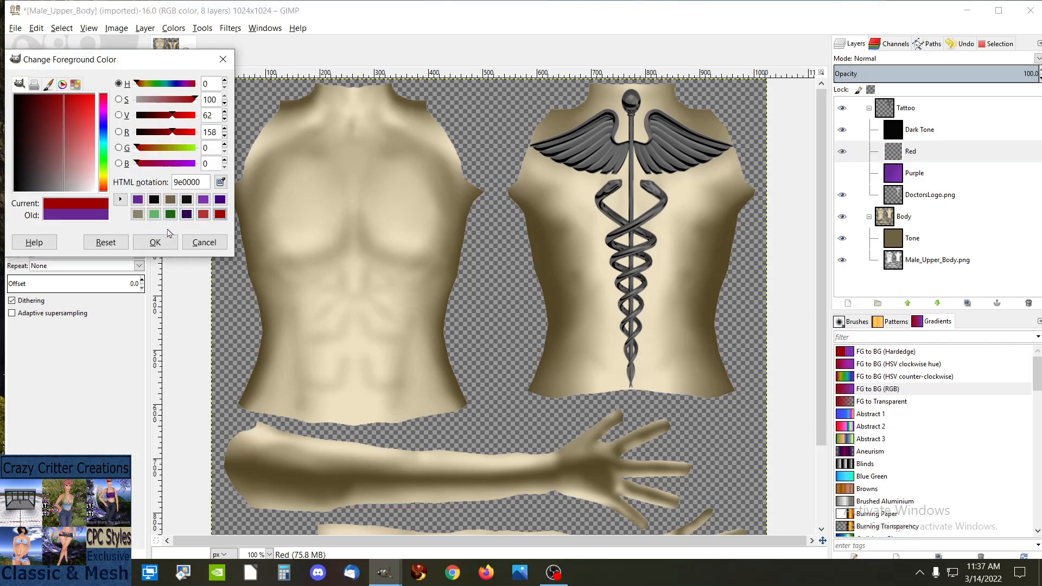
pyautogui.click(156, 241)
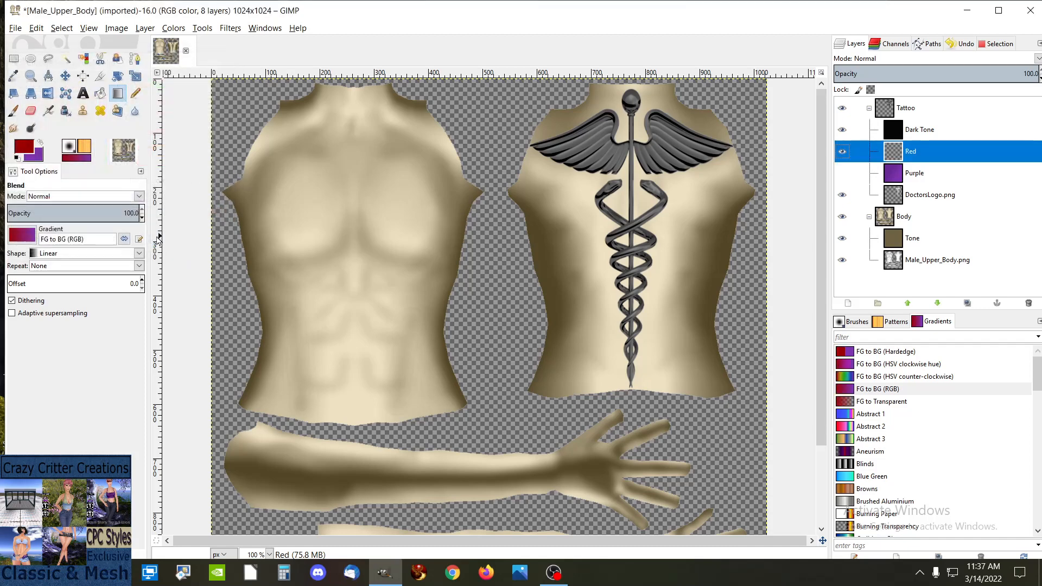
pyautogui.click(36, 159)
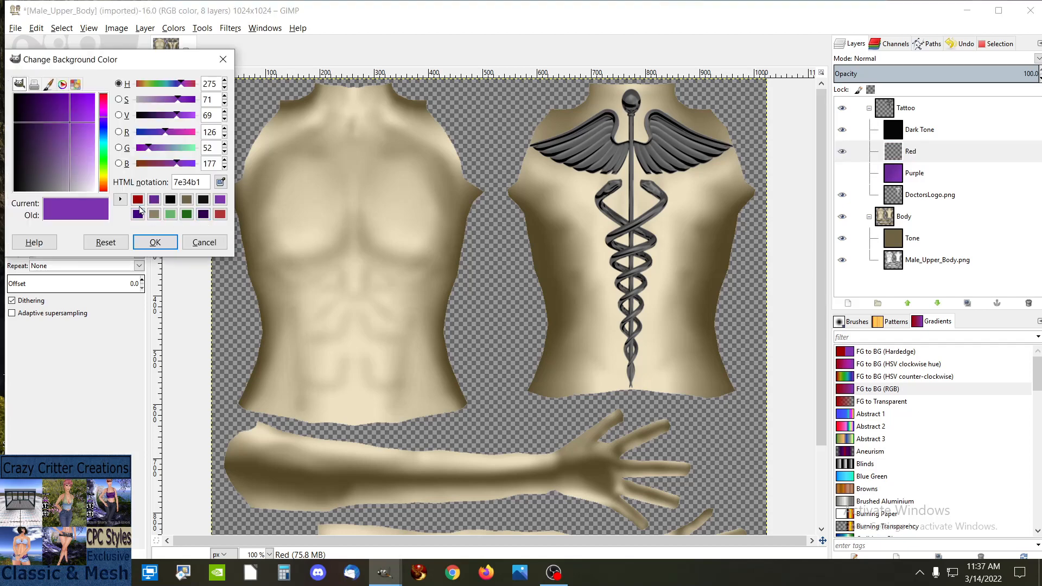
pyautogui.click(220, 215)
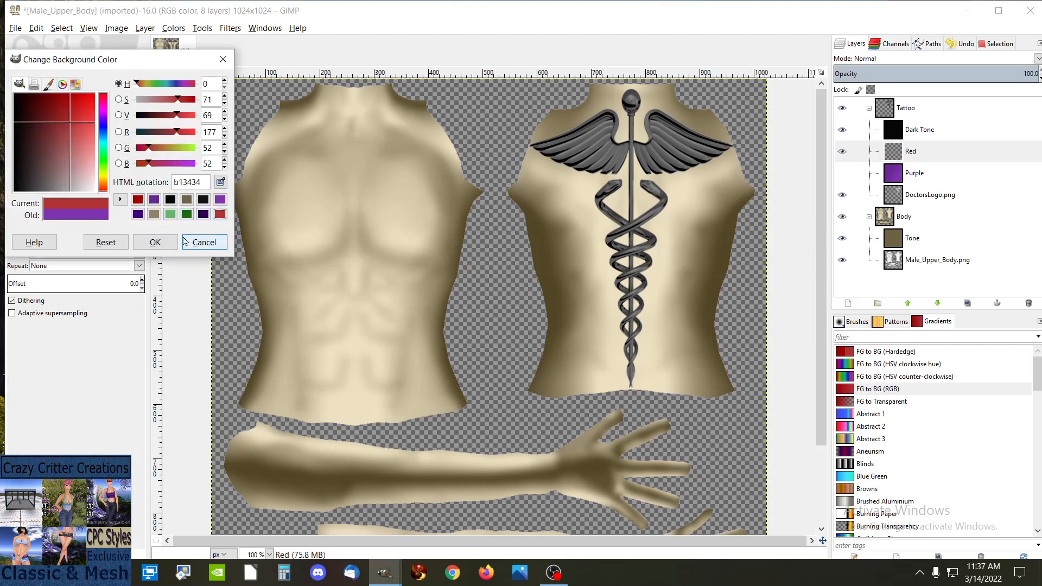
pyautogui.click(150, 243)
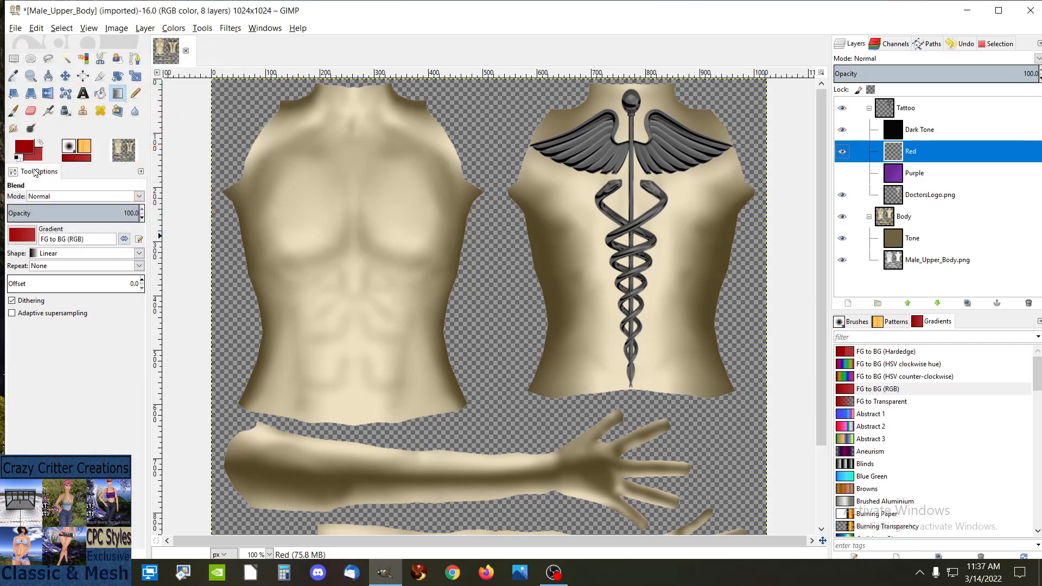
# Step: Fill the Red layer with a diagonal linear FG to BG (RGB) gradient and set its mode to Grain merge
pyautogui.click(118, 93)
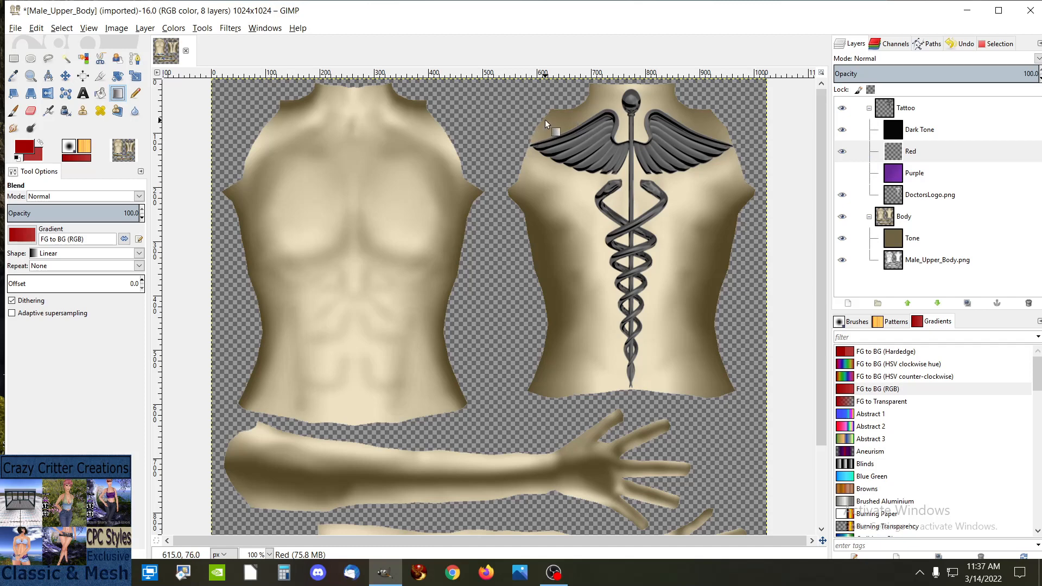
pyautogui.moveTo(545, 120); pyautogui.dragTo(733, 270)
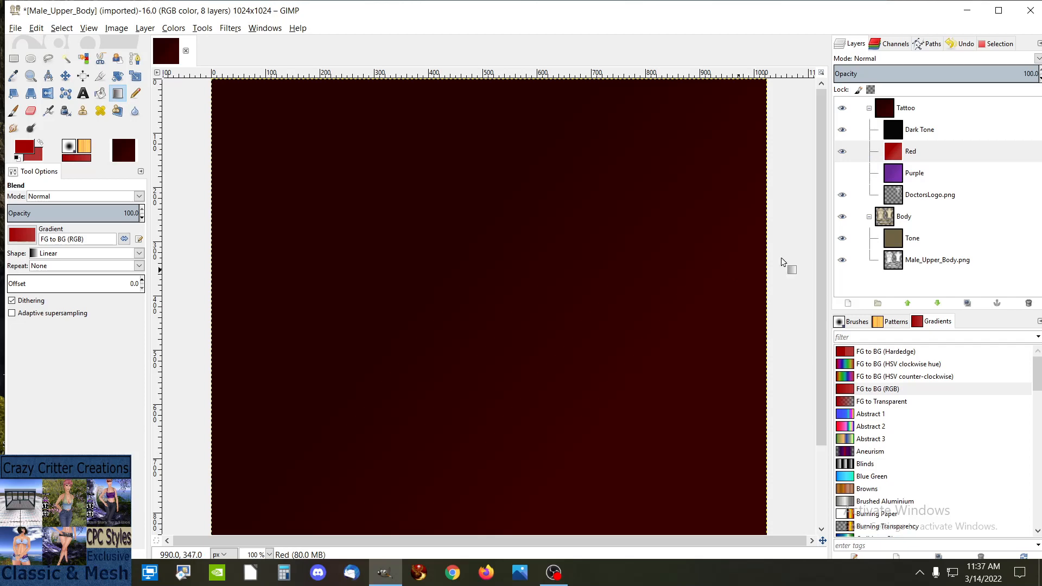
pyautogui.click(1038, 58)
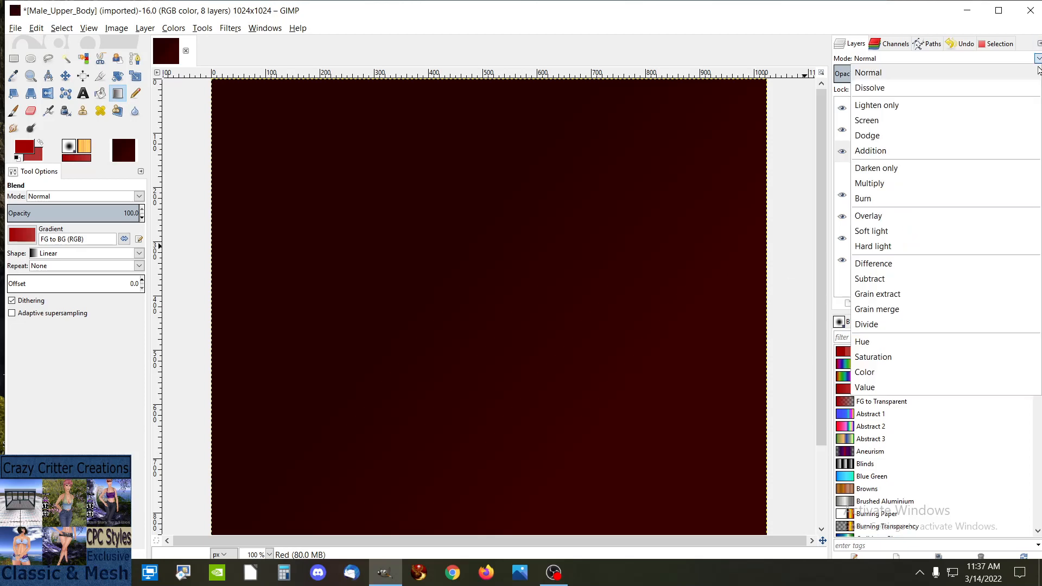
pyautogui.click(909, 311)
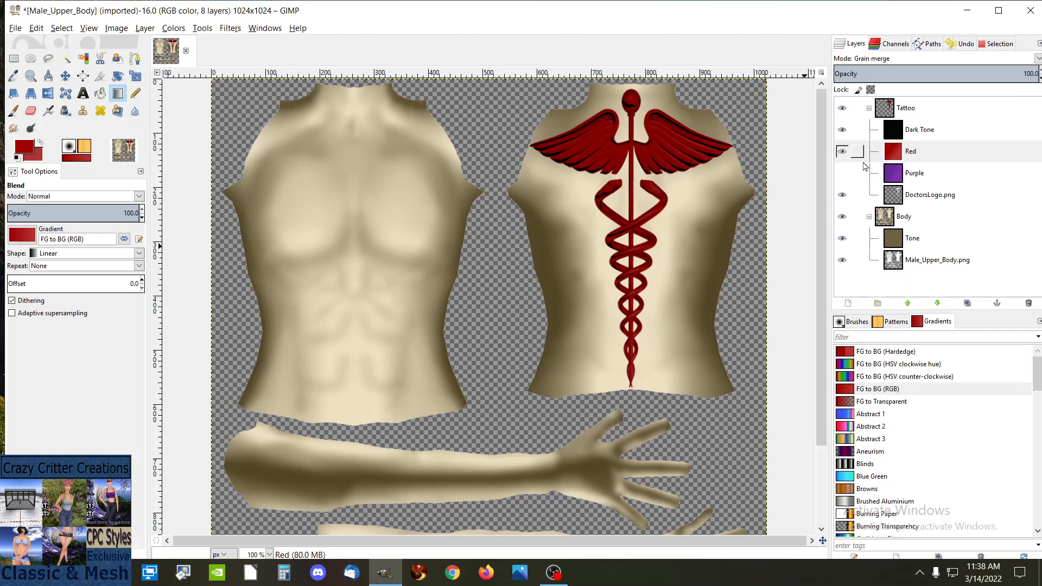
# Step: Compare the red tattoo with the Dark Tone layer hidden and shown
pyautogui.click(849, 134)
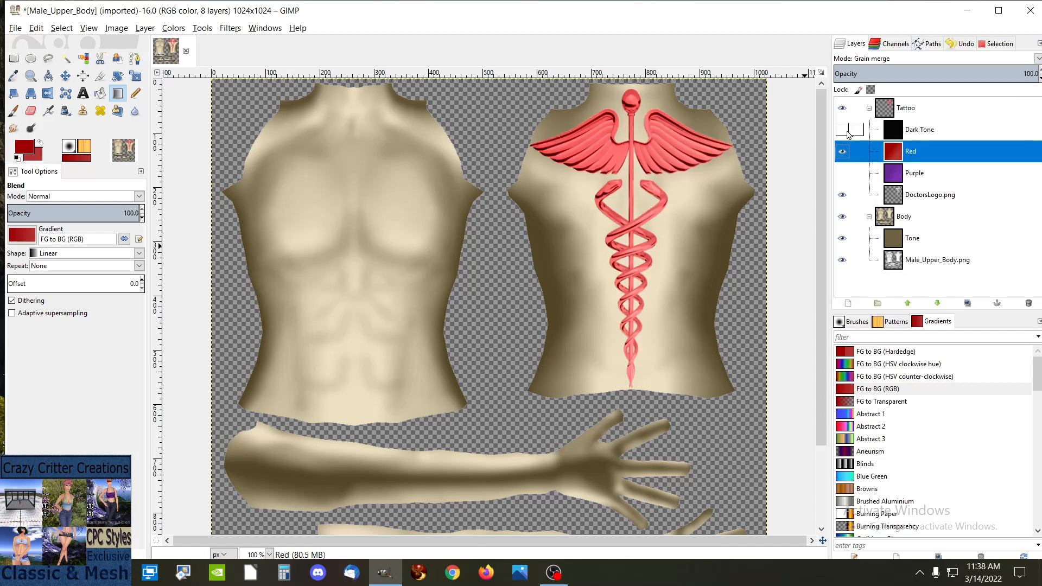
pyautogui.click(849, 133)
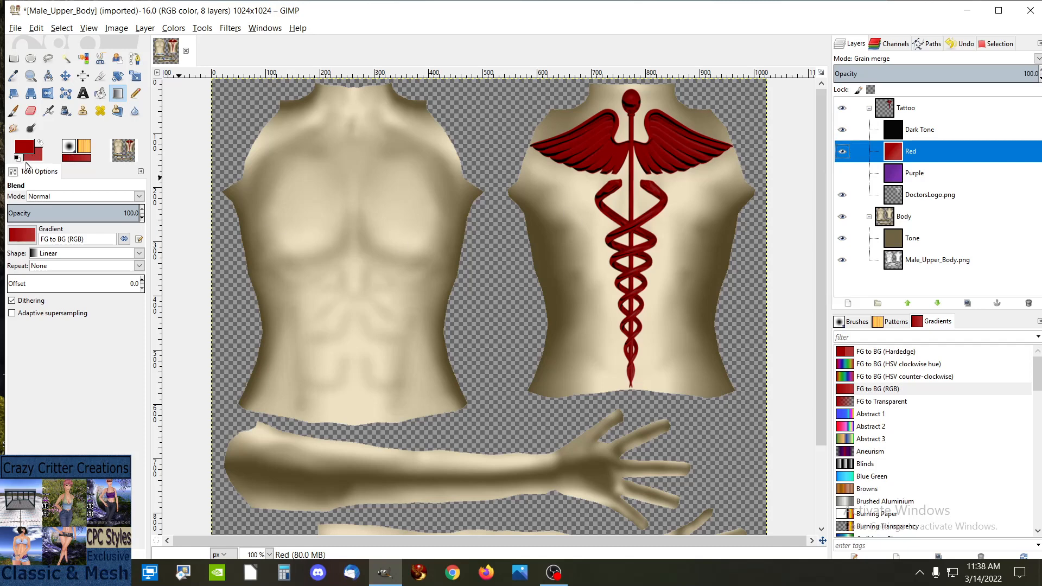
# Step: Change the foreground color to darker red 6d1717 and refill the Red layer with a diagonal gradient across the logo
pyautogui.click(23, 151)
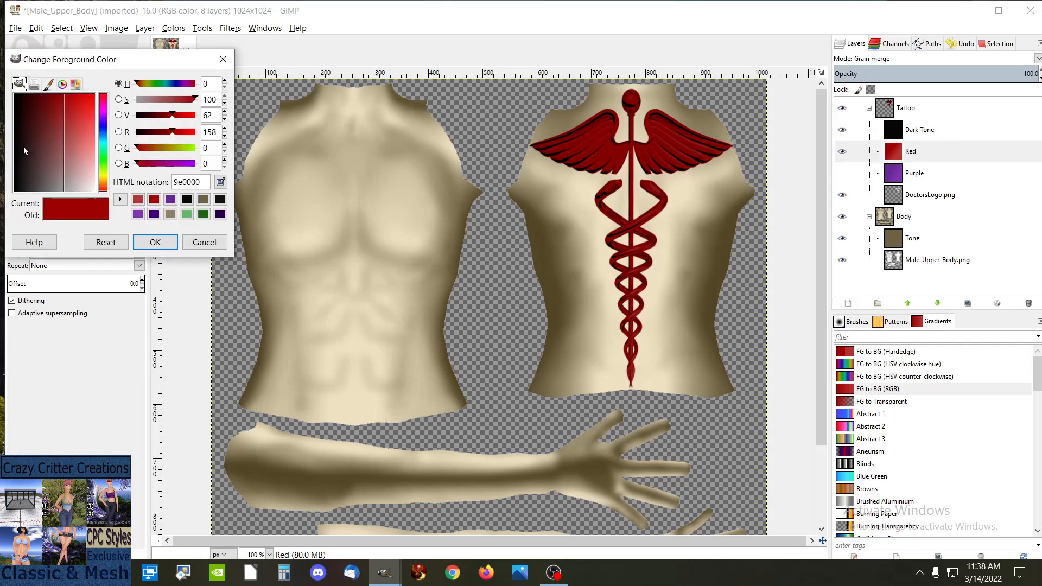
pyautogui.click(49, 114)
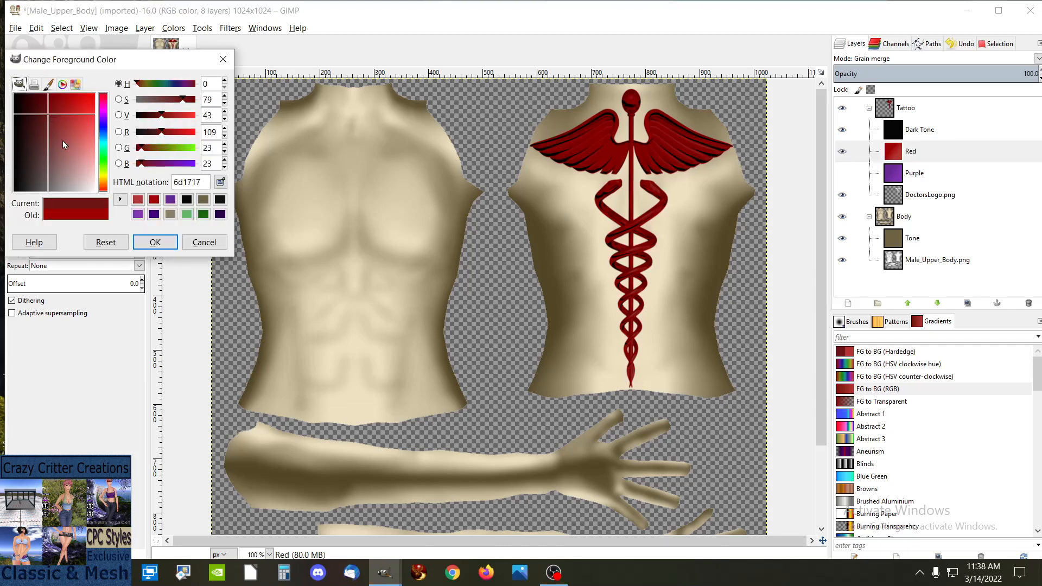
pyautogui.click(155, 242)
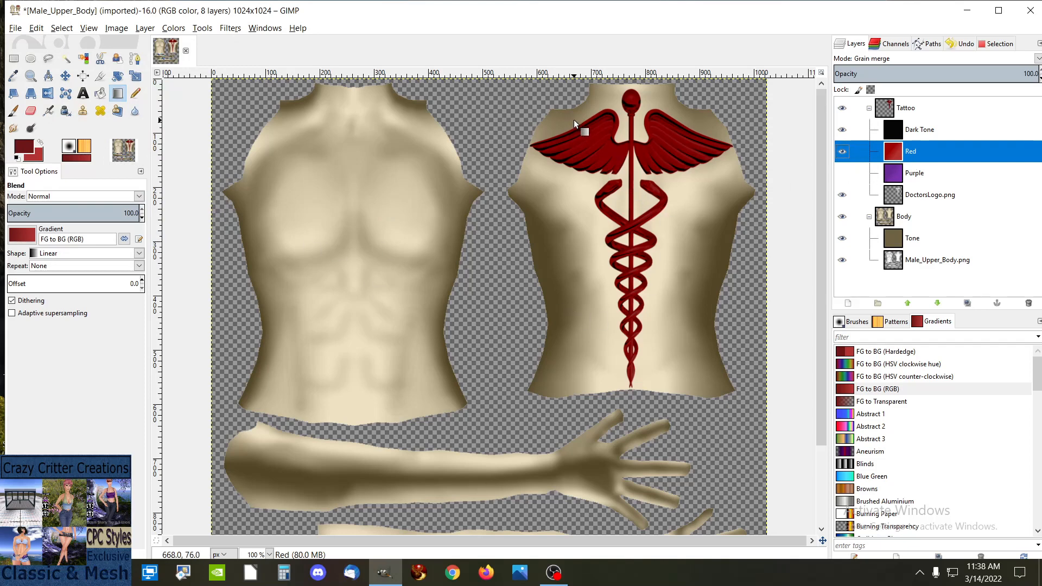
pyautogui.moveTo(554, 121); pyautogui.dragTo(717, 251)
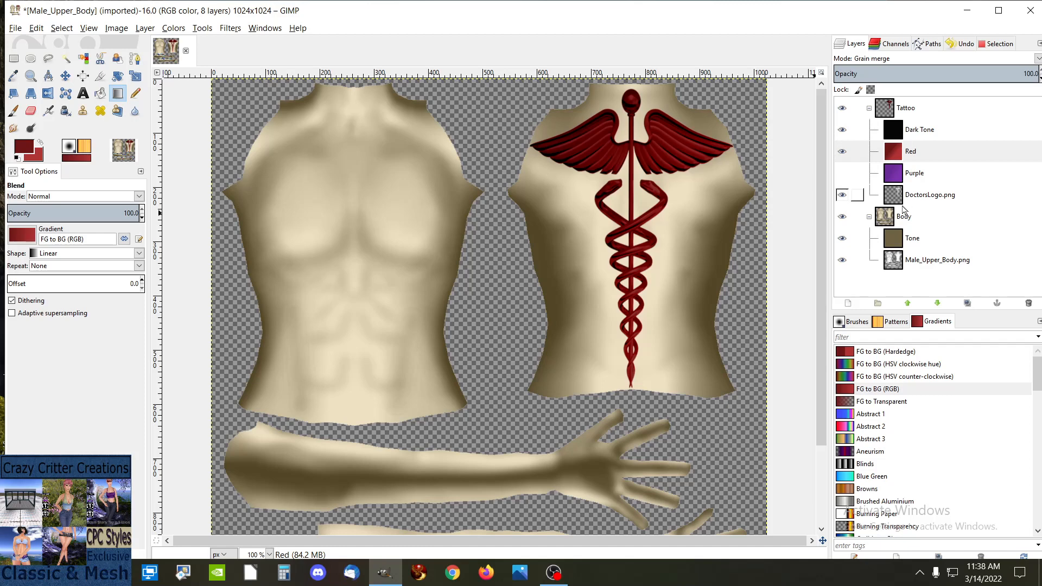
# Step: Add a transparent 1024 × 1024 px layer named Green directly above Purple and hide the Red layer
pyautogui.rightClick(914, 174)
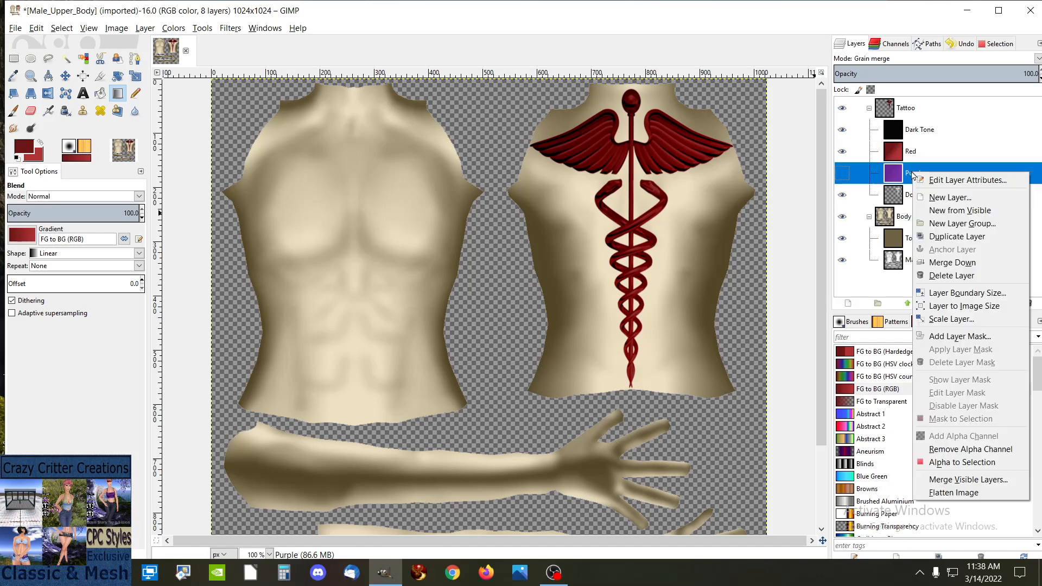
pyautogui.click(940, 198)
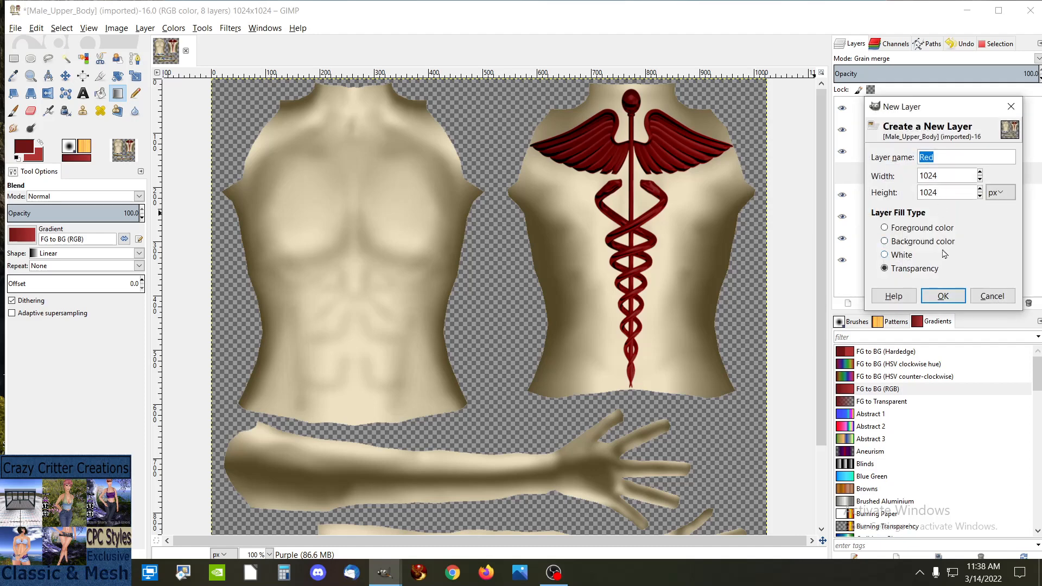
pyautogui.write('Green')
pyautogui.press('Return')
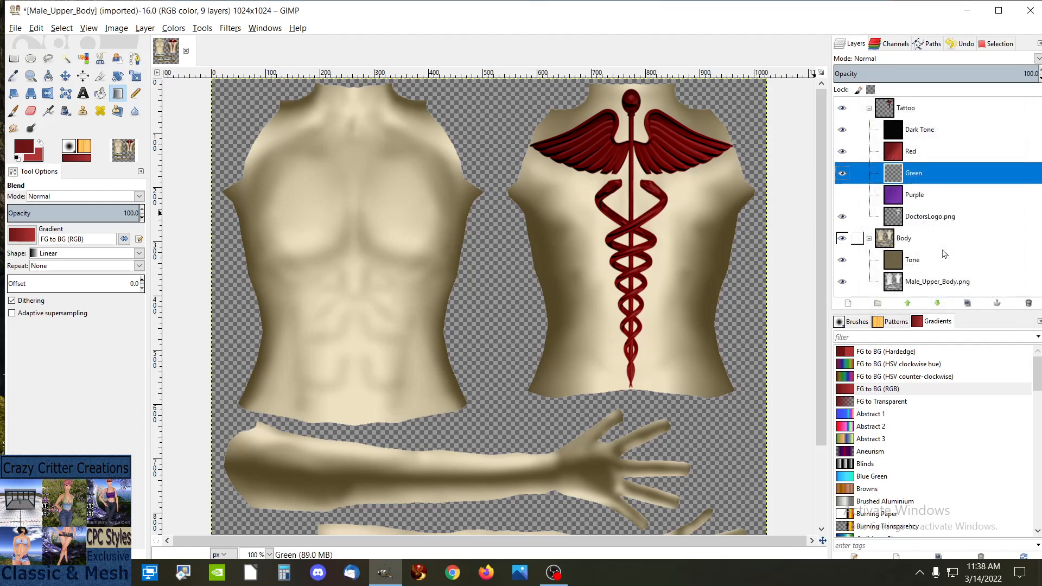
pyautogui.click(845, 153)
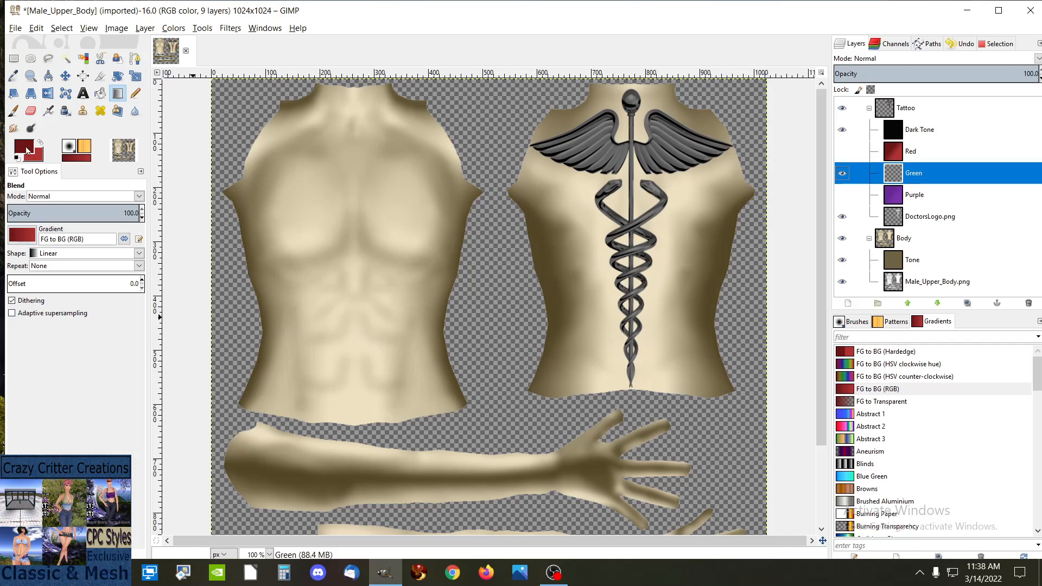
# Step: Set the background color to dark green 1a6812 and the foreground color to the light green from the color history
pyautogui.click(41, 157)
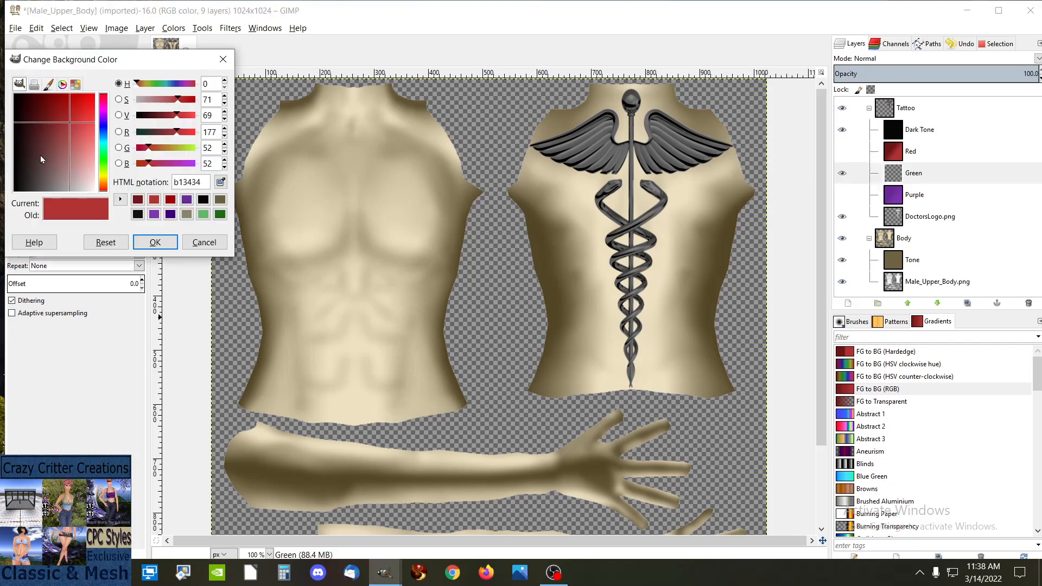
pyautogui.click(220, 215)
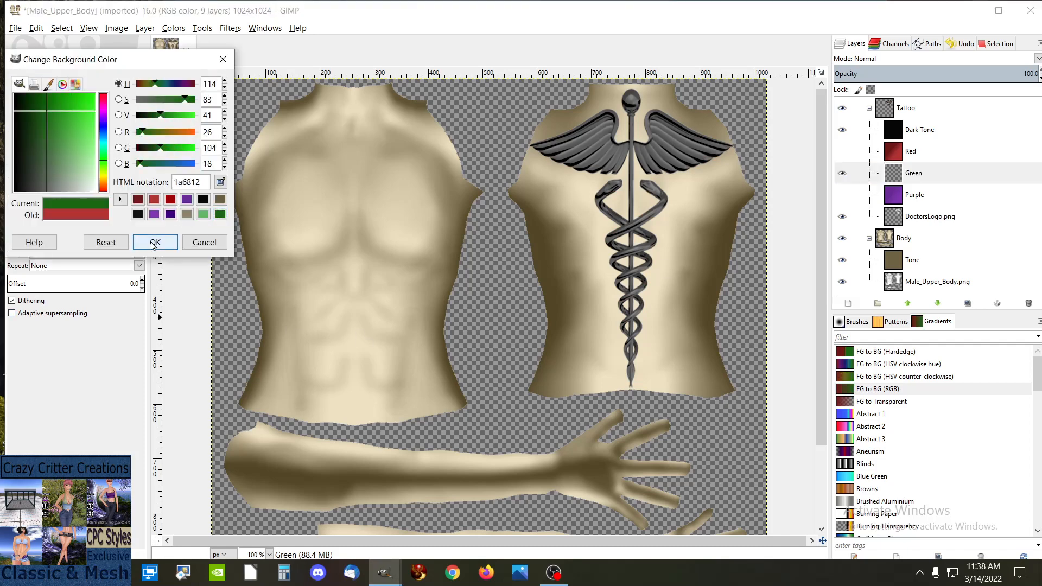
pyautogui.click(154, 242)
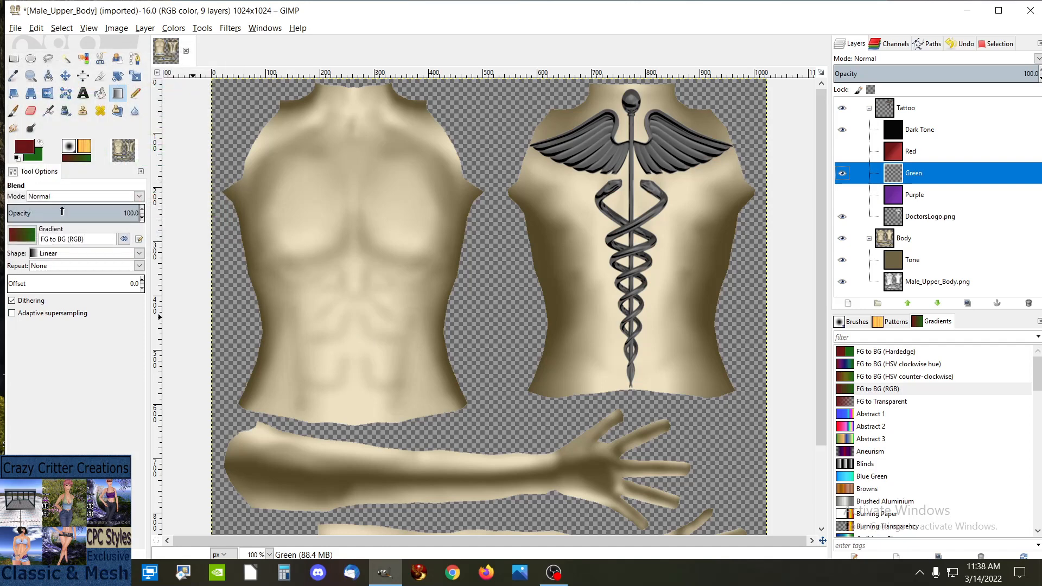
pyautogui.click(23, 151)
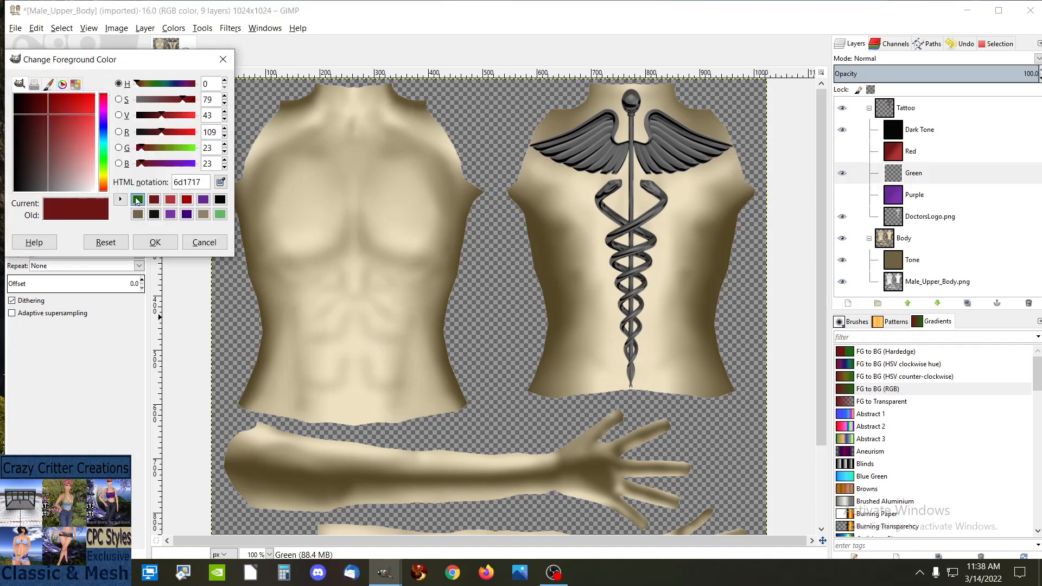
pyautogui.click(138, 200)
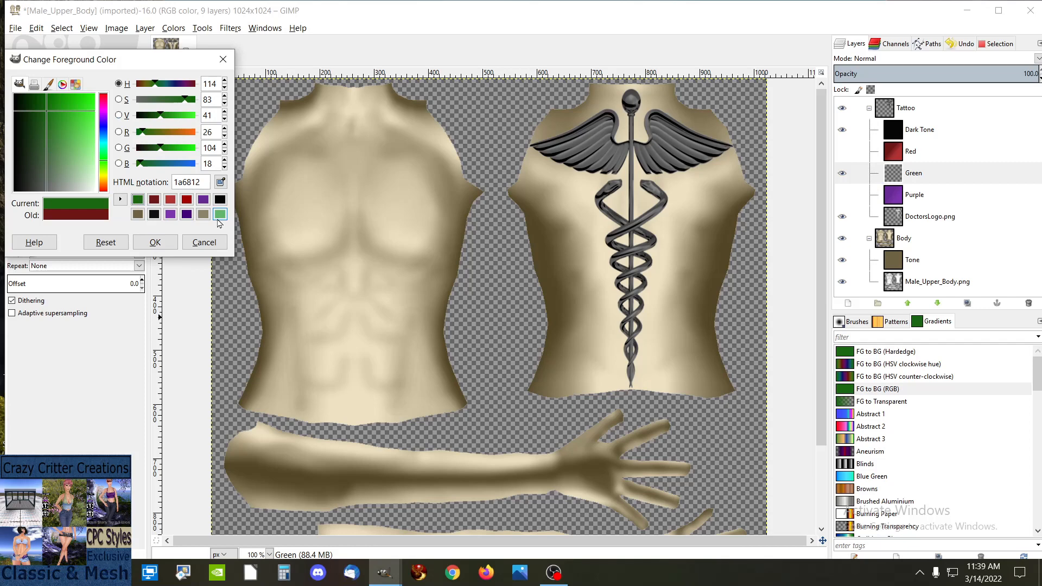
pyautogui.click(220, 215)
pyautogui.click(155, 243)
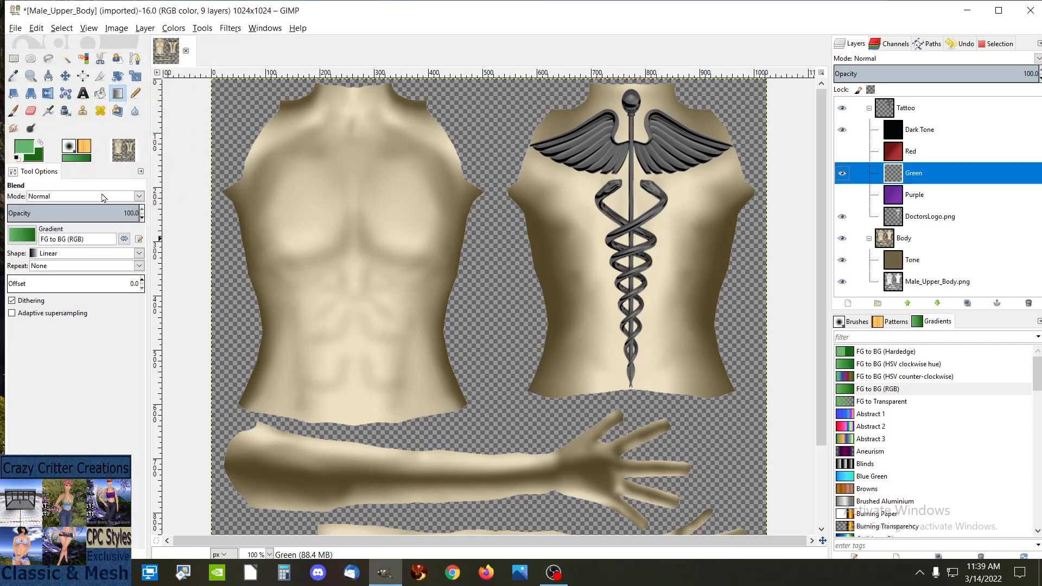
# Step: Fill the Green layer with a diagonal linear gradient across the back logo and set the layer mode to Grain merge
pyautogui.click(116, 97)
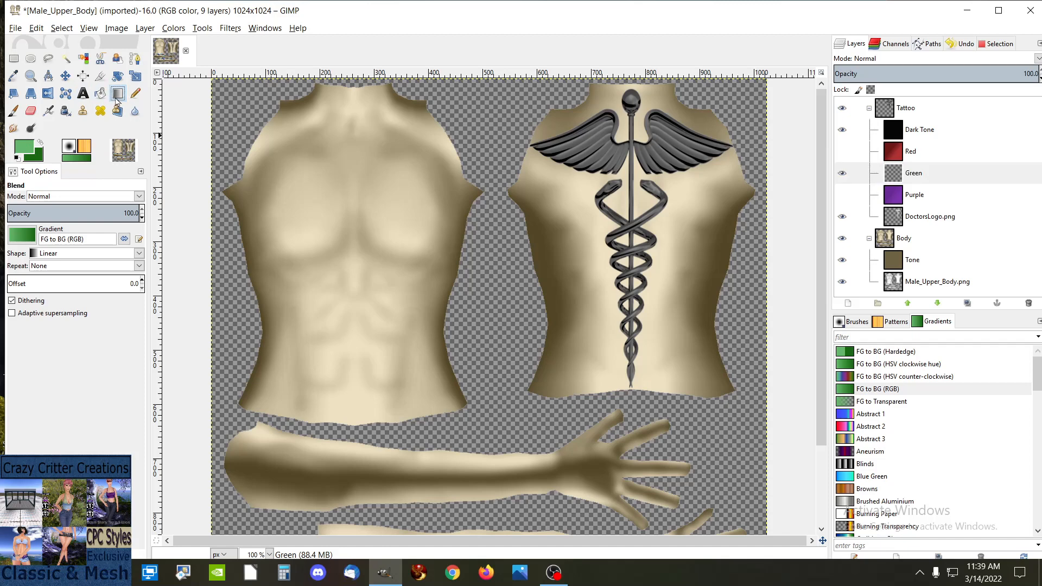
pyautogui.moveTo(556, 113); pyautogui.dragTo(729, 267)
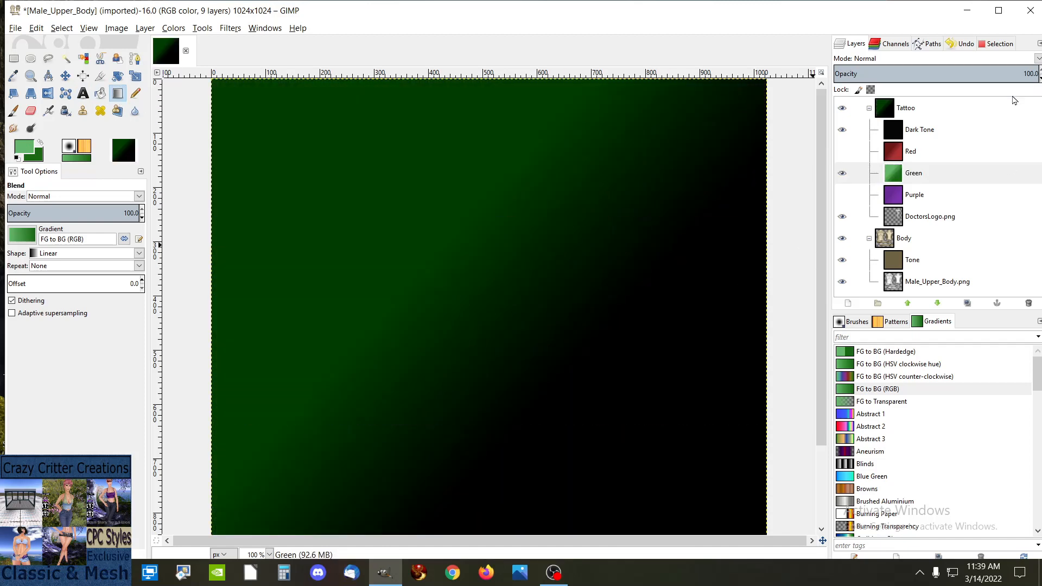
pyautogui.click(1038, 58)
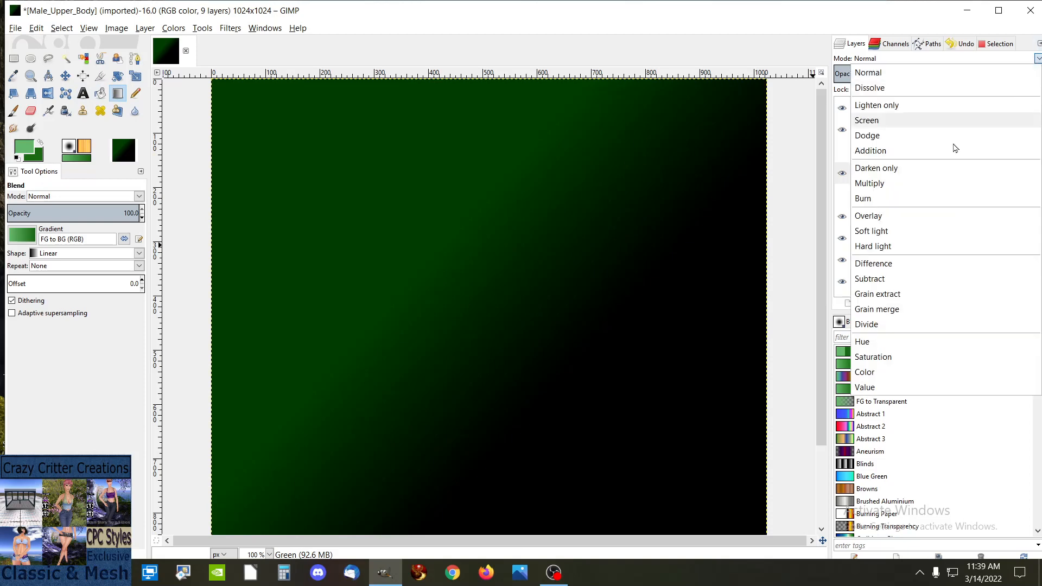
pyautogui.click(896, 310)
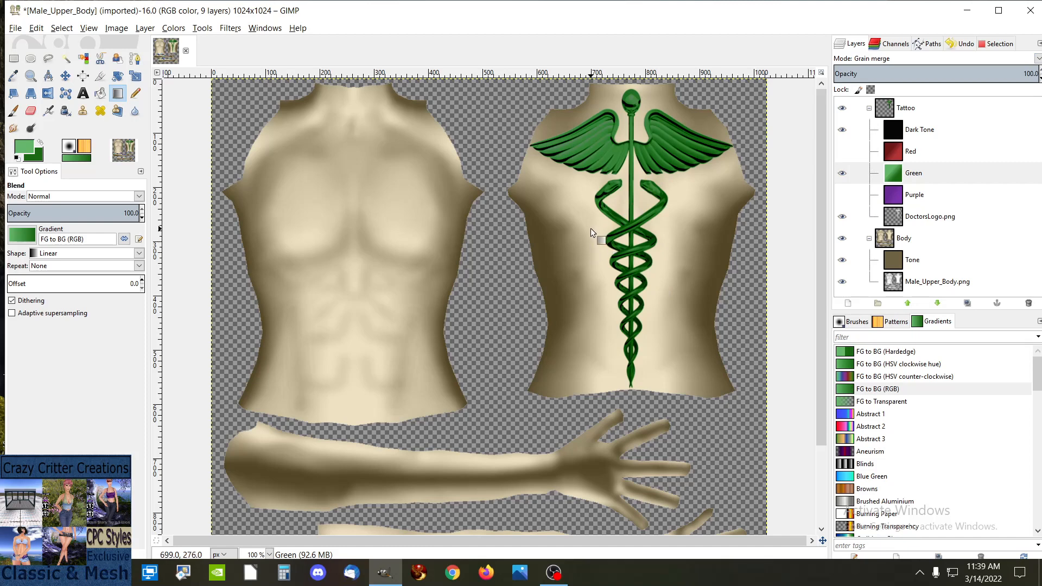
# Step: Set the foreground to dark green 1a6812 and the background to light green 65b76b, and refill the Green layer with a diagonal gradient
pyautogui.click(23, 155)
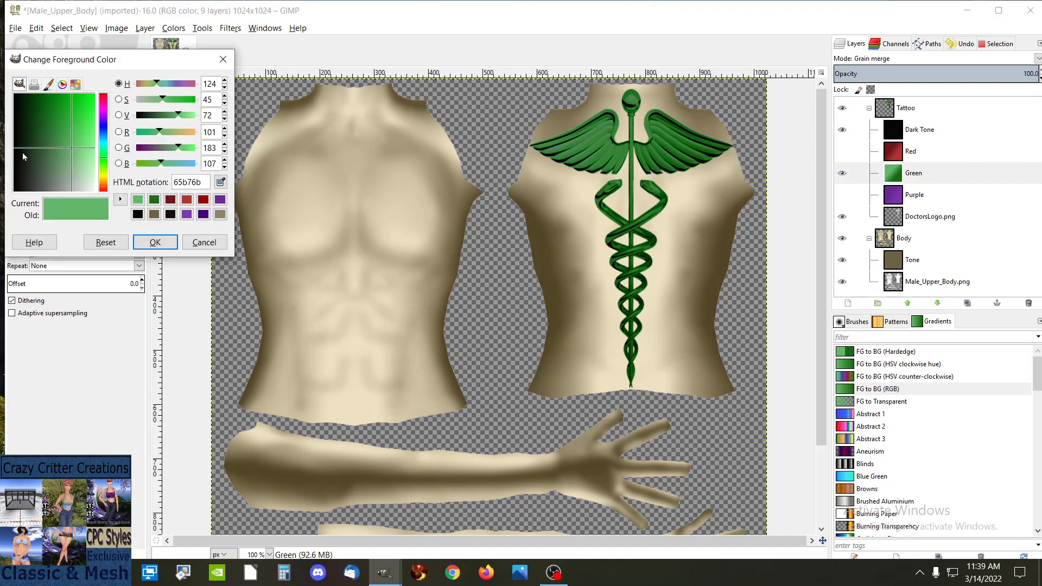
pyautogui.click(154, 200)
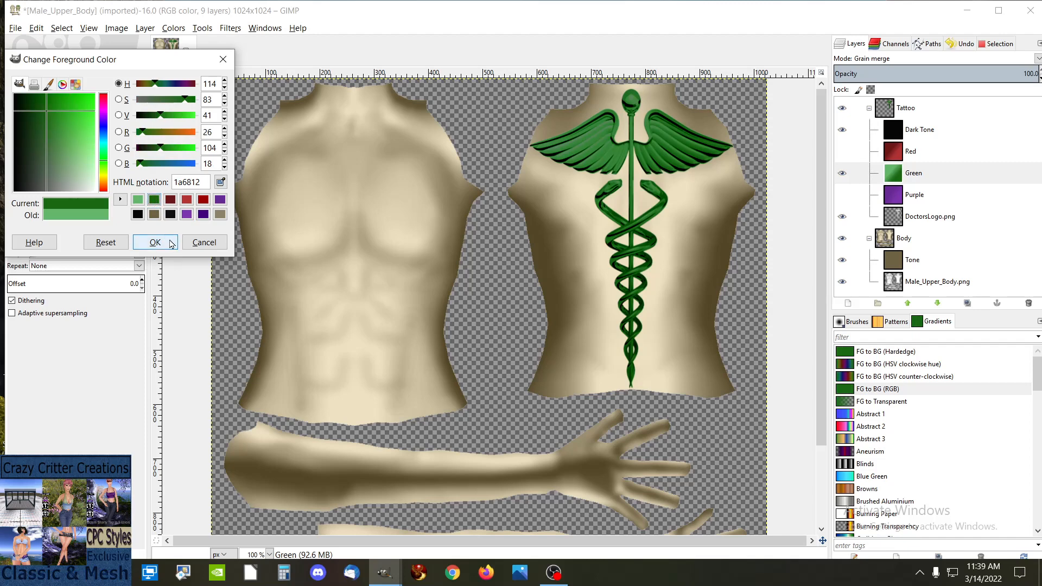
pyautogui.click(156, 242)
pyautogui.click(40, 161)
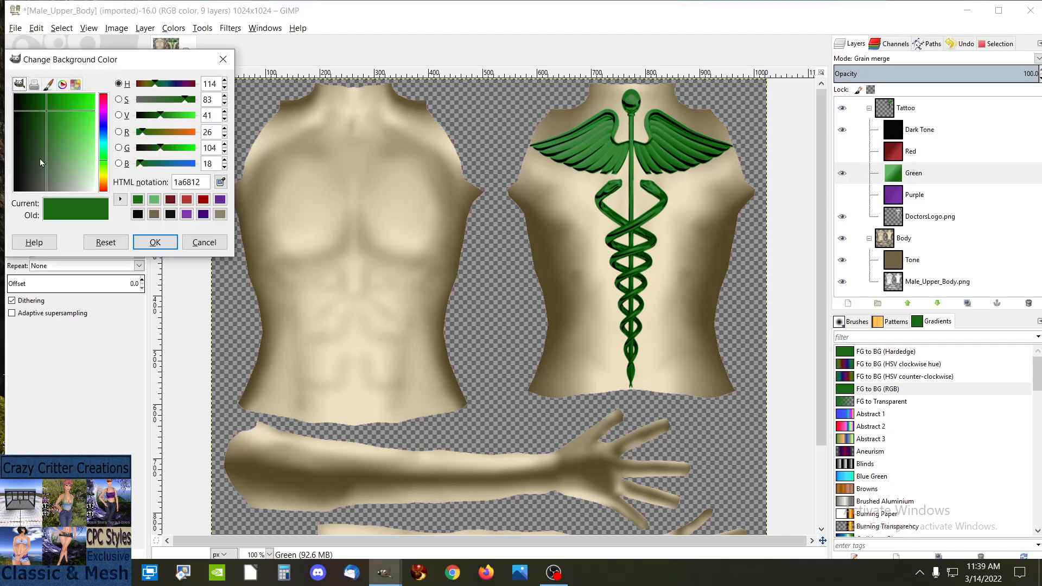
pyautogui.click(154, 200)
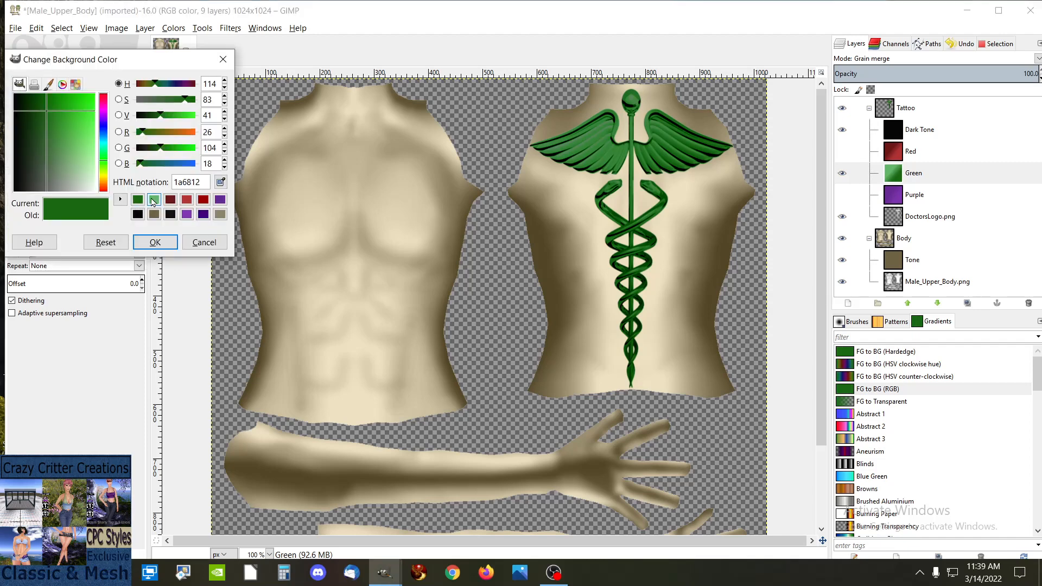
pyautogui.click(153, 243)
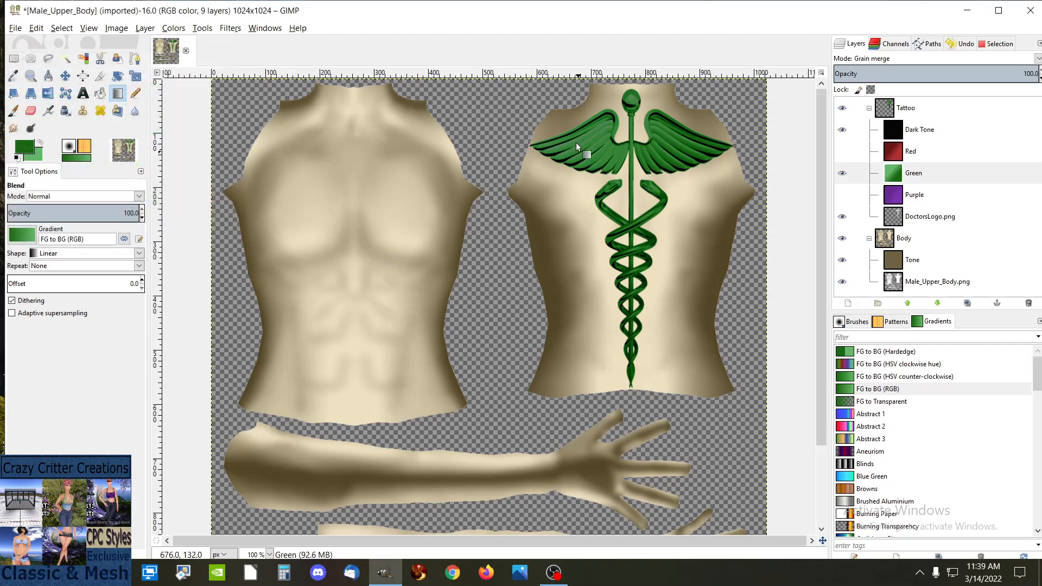
pyautogui.moveTo(553, 115); pyautogui.dragTo(719, 260)
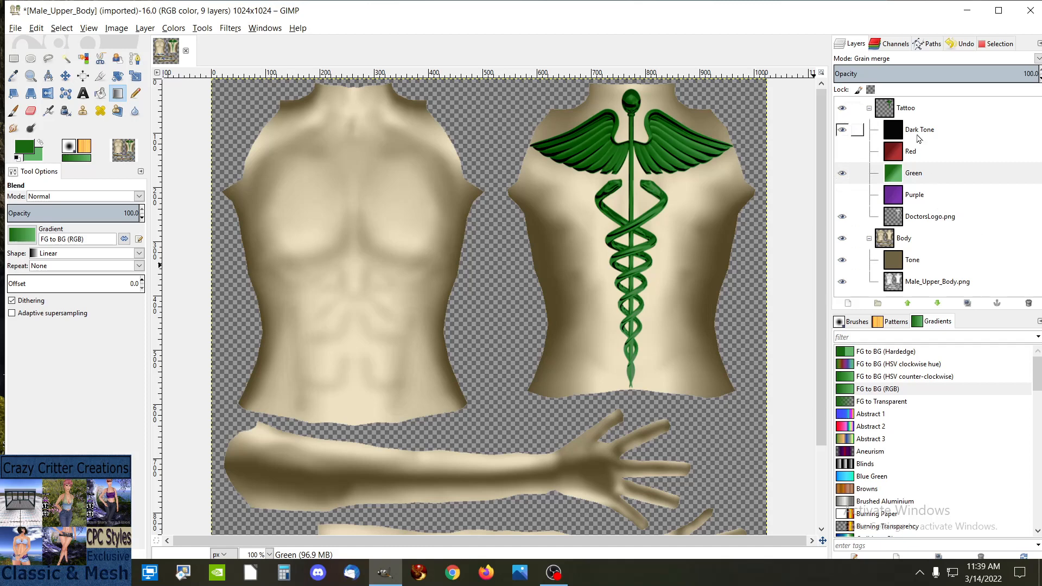
# Step: Hide the Green layer and preview the Red, Green and Purple tints one at a time with Dark Tone shown
pyautogui.click(843, 174)
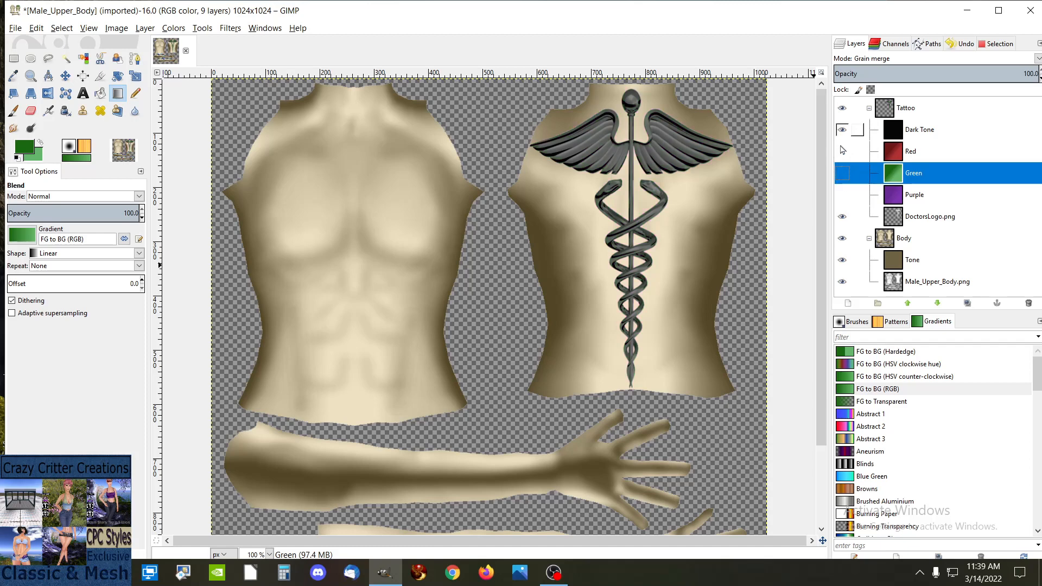
pyautogui.click(843, 152)
pyautogui.click(842, 153)
pyautogui.click(844, 174)
pyautogui.click(843, 174)
pyautogui.click(843, 195)
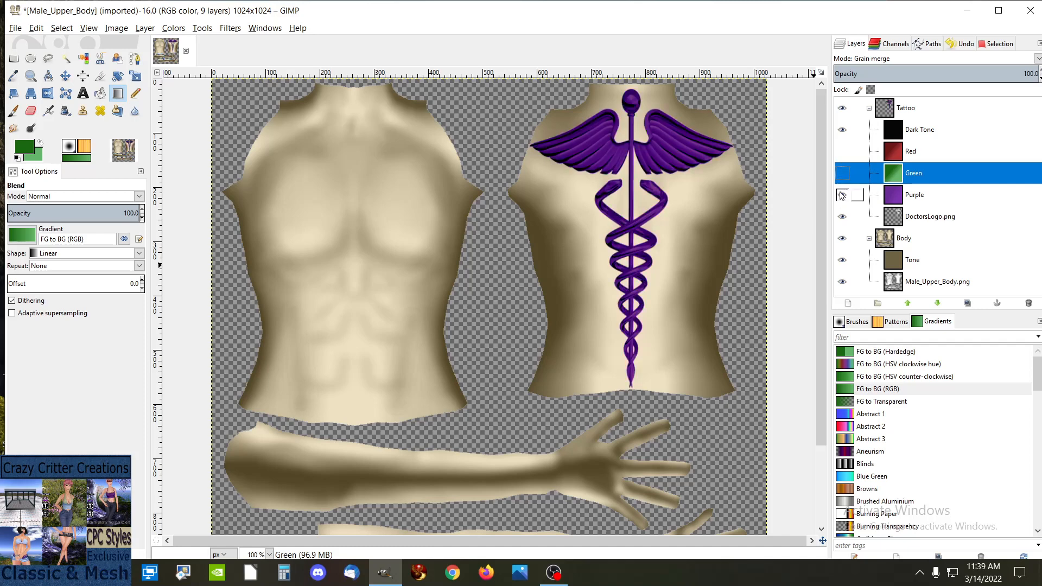
pyautogui.click(842, 195)
# Step: Preview the Red, Green and Purple tints with Dark Tone hidden, and compare the green tattoo with Dark Tone shown again
pyautogui.click(842, 129)
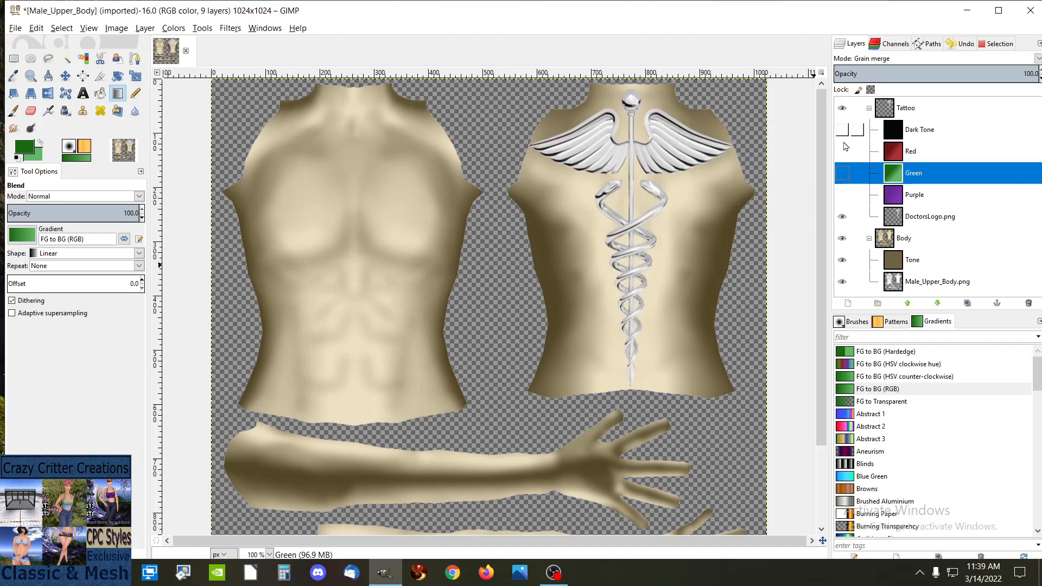
pyautogui.click(843, 152)
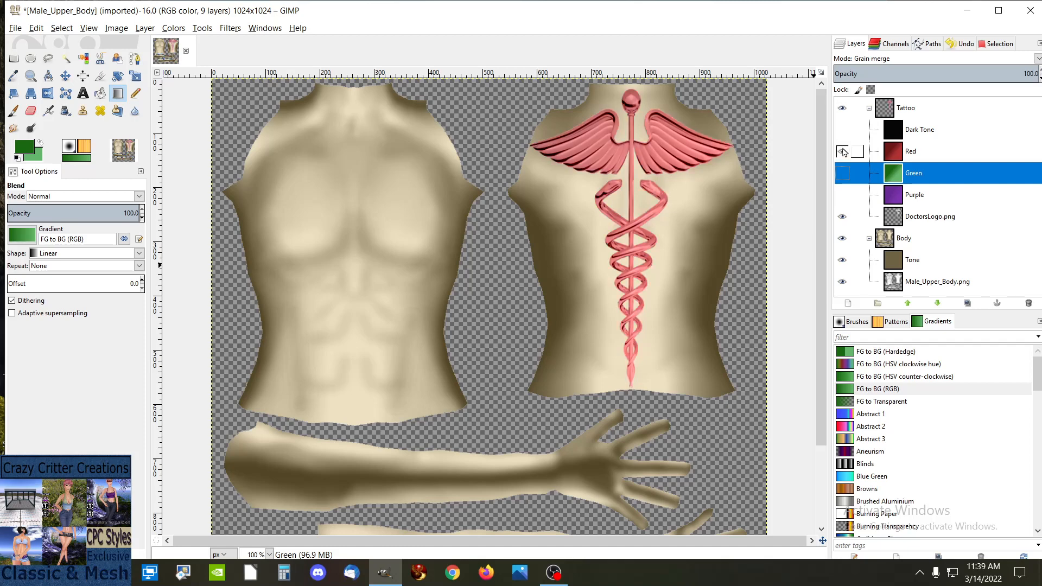
pyautogui.click(843, 152)
pyautogui.click(843, 174)
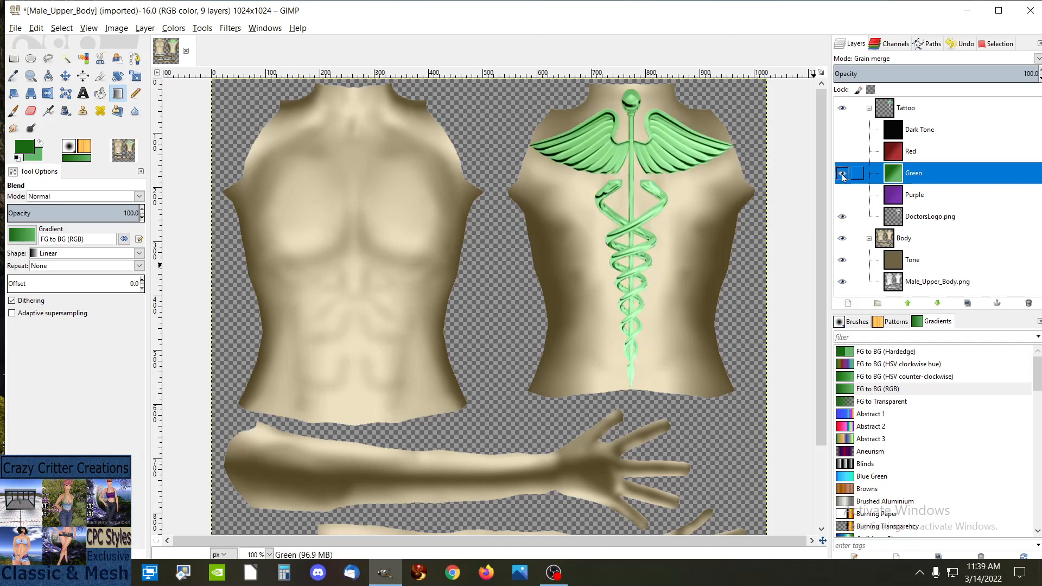
pyautogui.click(843, 174)
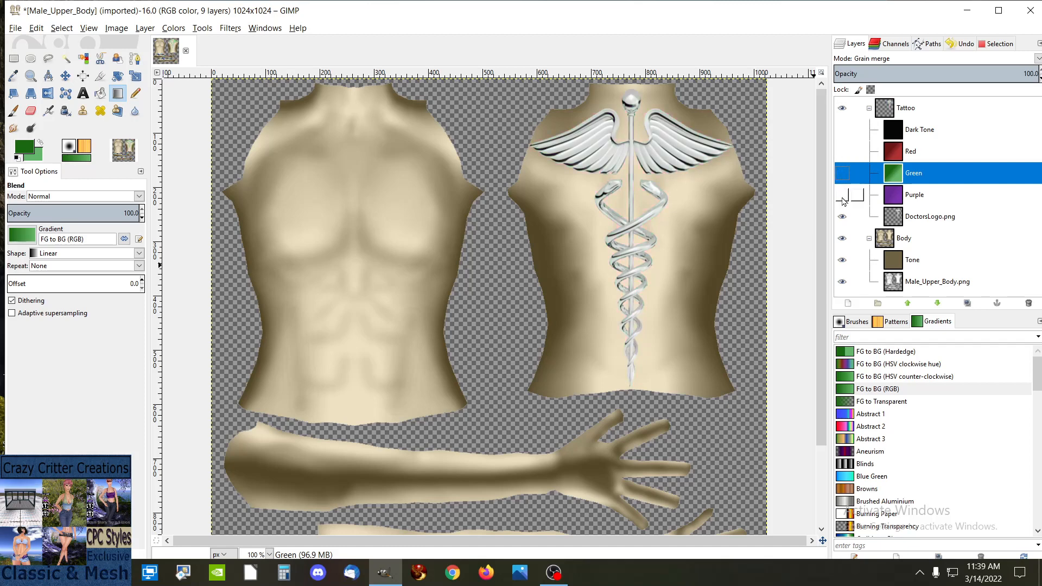
pyautogui.click(842, 195)
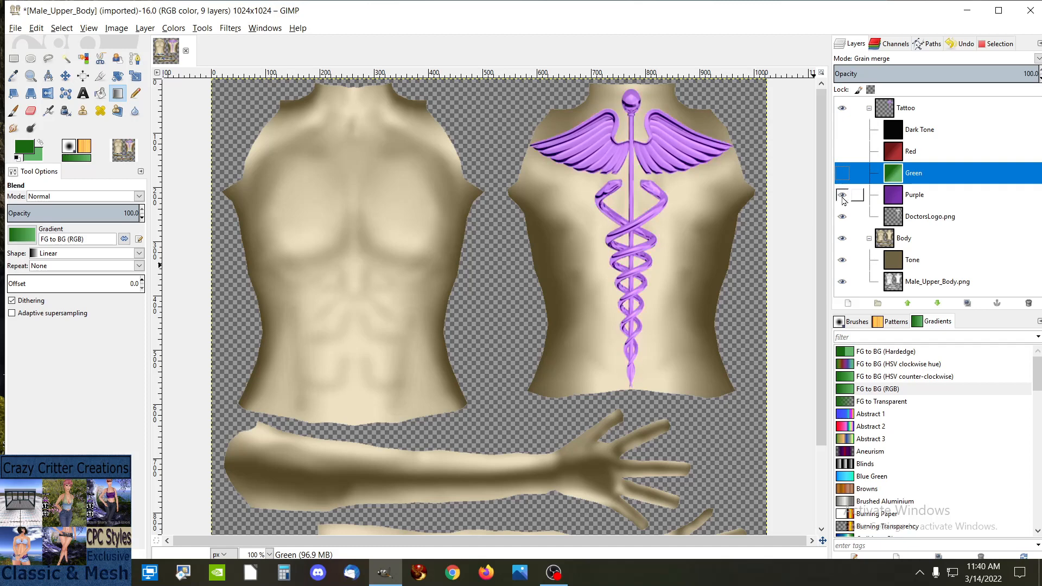
pyautogui.click(842, 195)
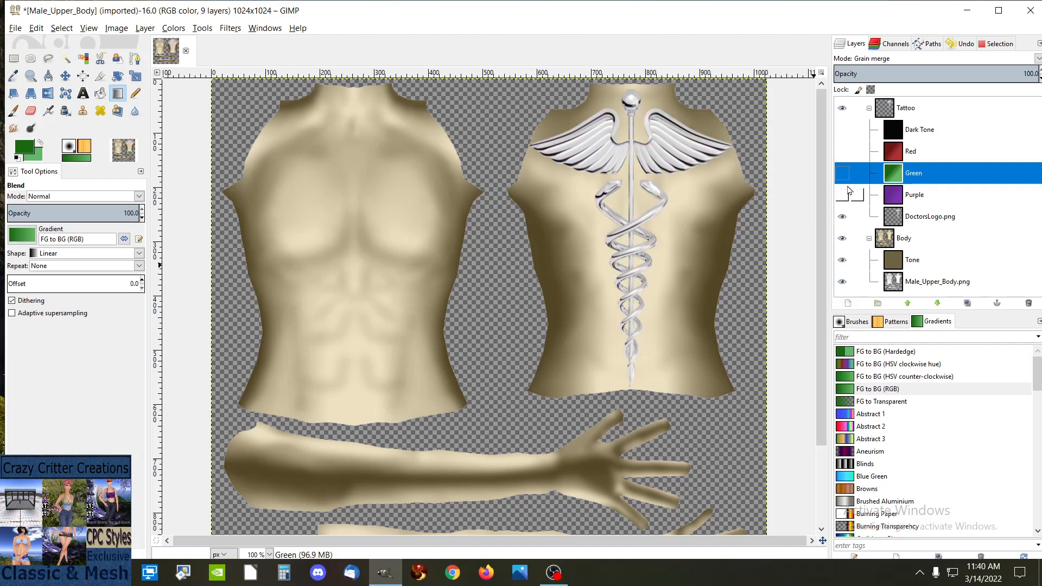
pyautogui.click(842, 130)
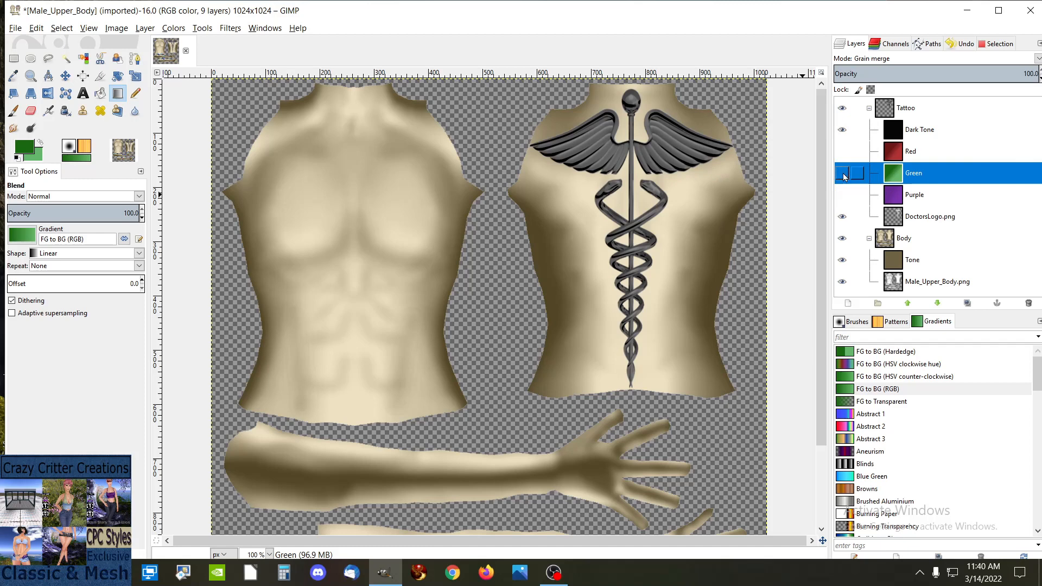
pyautogui.click(843, 173)
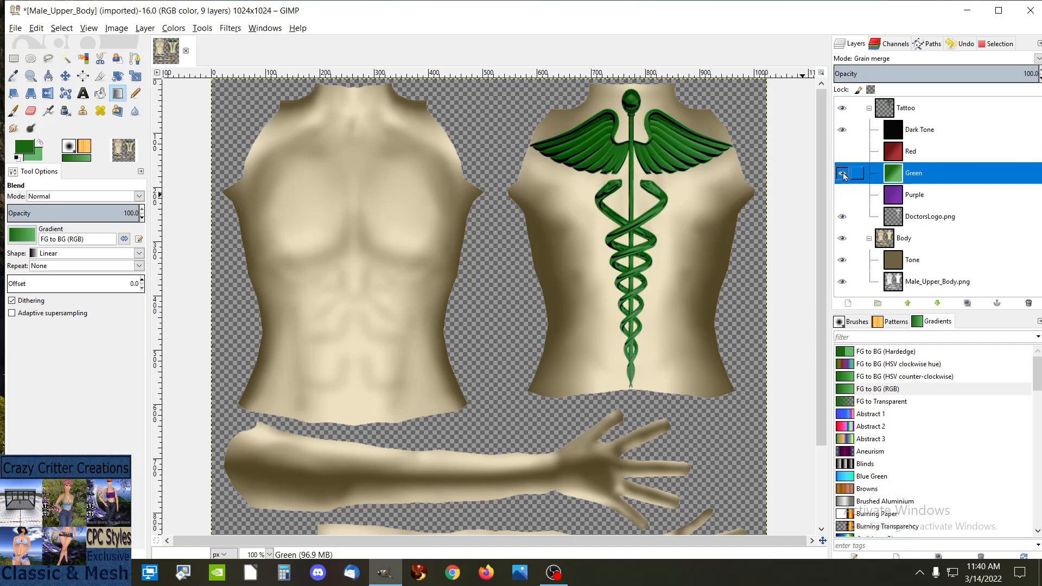
pyautogui.click(843, 174)
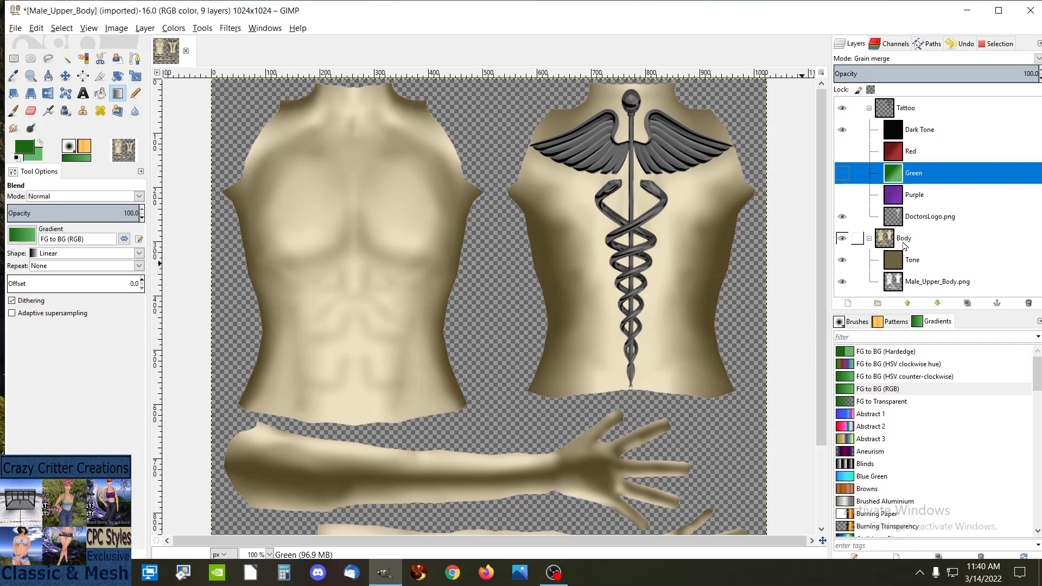
# Step: Try moving the Male_Upper_Body.png layer out above the Body group, and return it beneath the Tone layer
pyautogui.moveTo(926, 286); pyautogui.dragTo(918, 236)
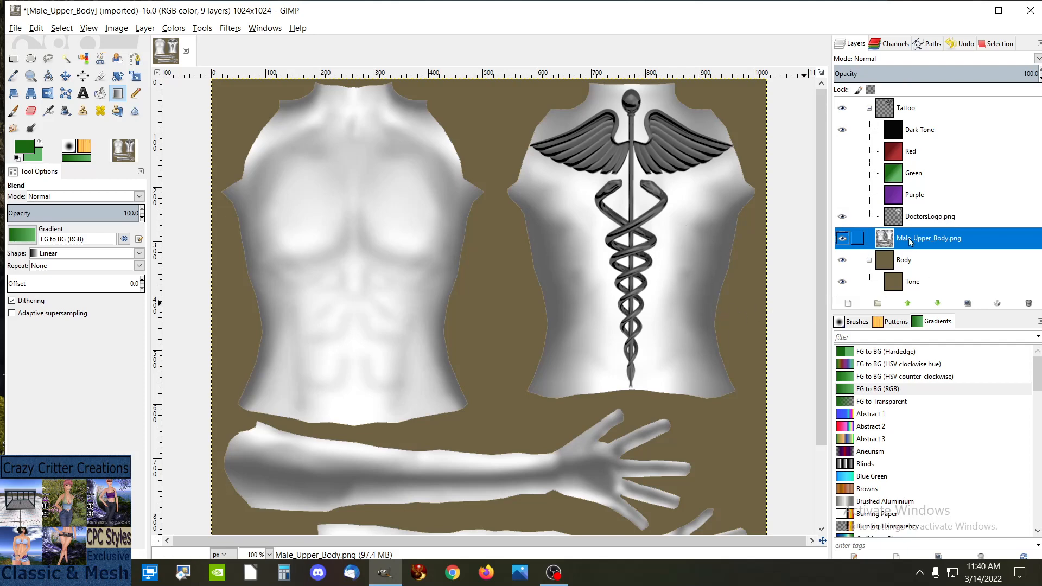
pyautogui.moveTo(910, 242); pyautogui.dragTo(923, 286)
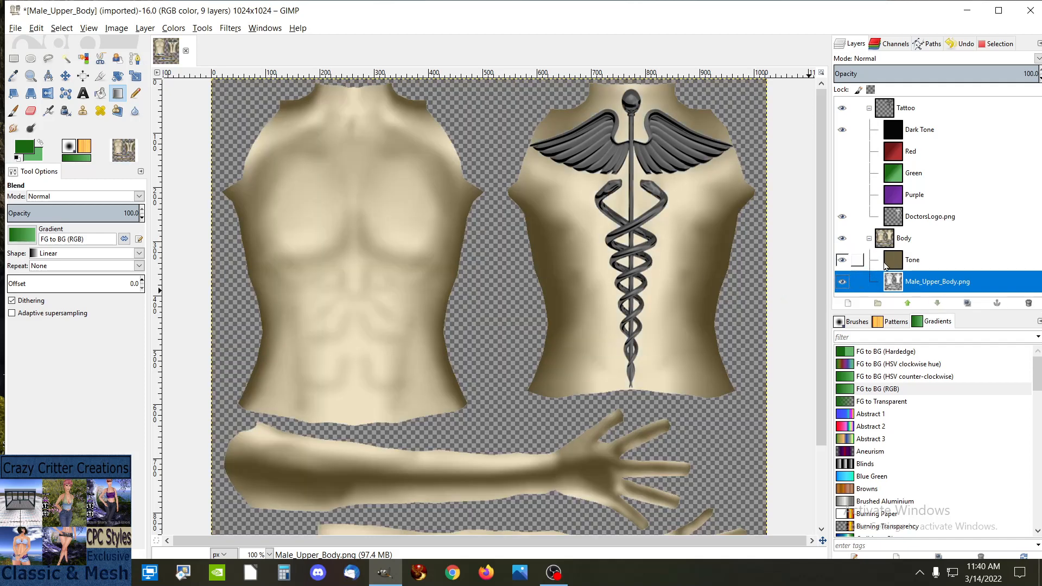
# Step: Toggle the Tone layer's visibility and check the modes of the Tone, Male_Upper_Body.png and DoctorsLogo.png layers
pyautogui.click(844, 261)
pyautogui.click(843, 260)
pyautogui.moveTo(914, 262)
pyautogui.mouseDown()
pyautogui.moveTo(923, 282)
pyautogui.moveTo(914, 295)
pyautogui.moveTo(917, 262)
pyautogui.mouseUp()
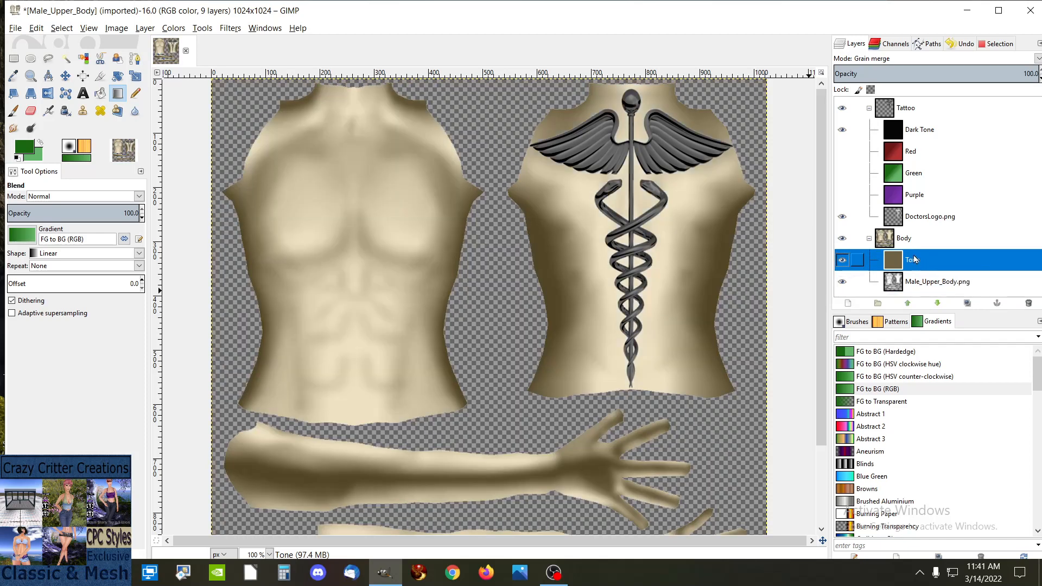
pyautogui.click(921, 288)
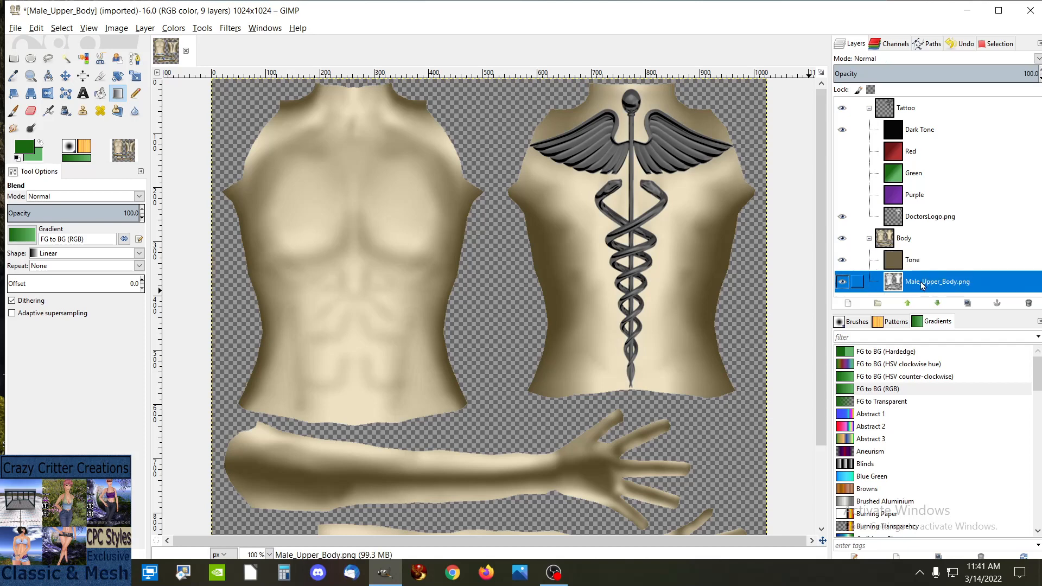
pyautogui.click(914, 263)
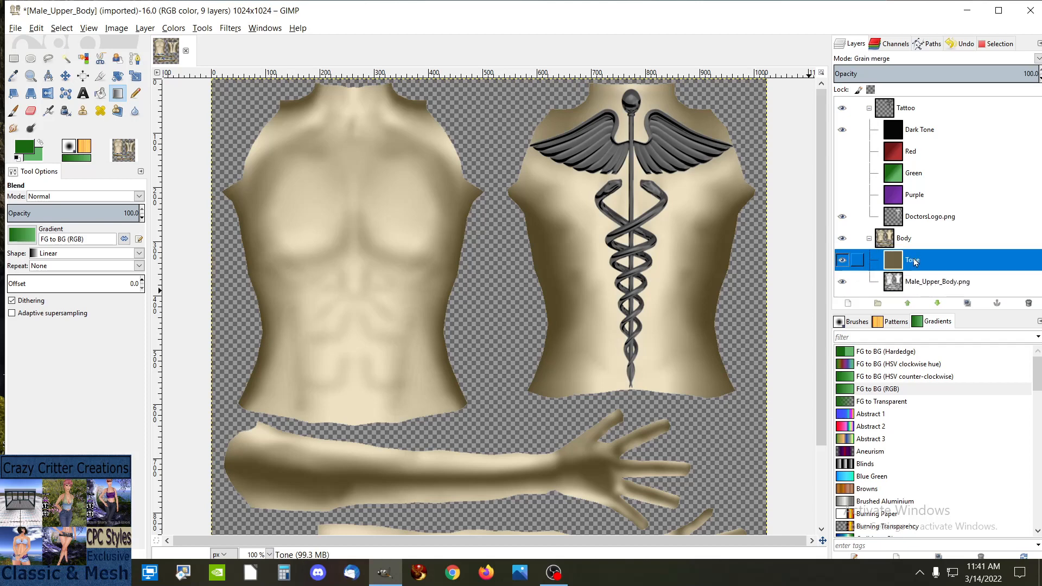
pyautogui.click(927, 226)
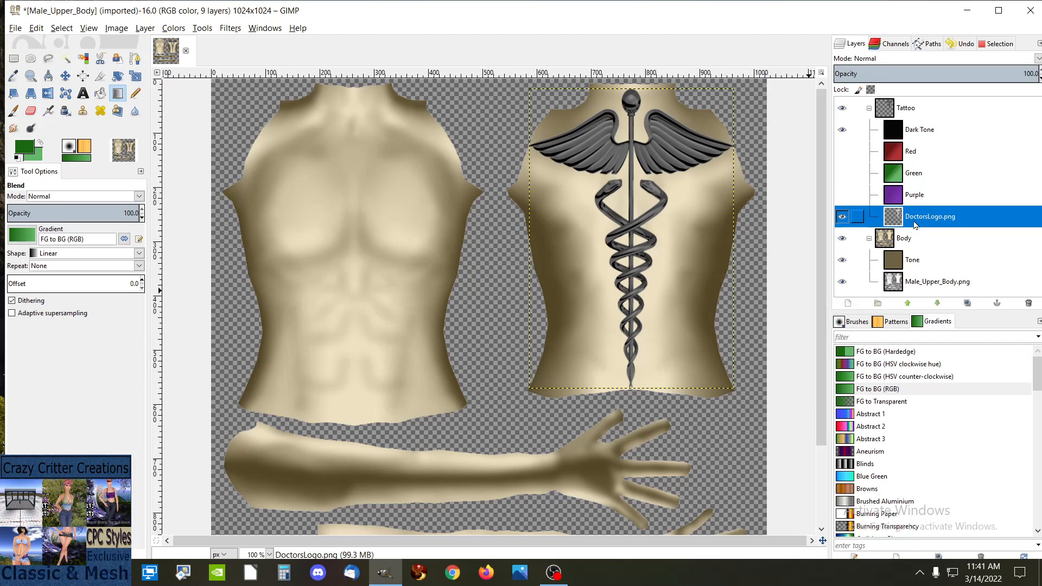
# Step: Preview the Purple and Green tints on the logo in turn, and leave only the Red tint shown
pyautogui.click(842, 195)
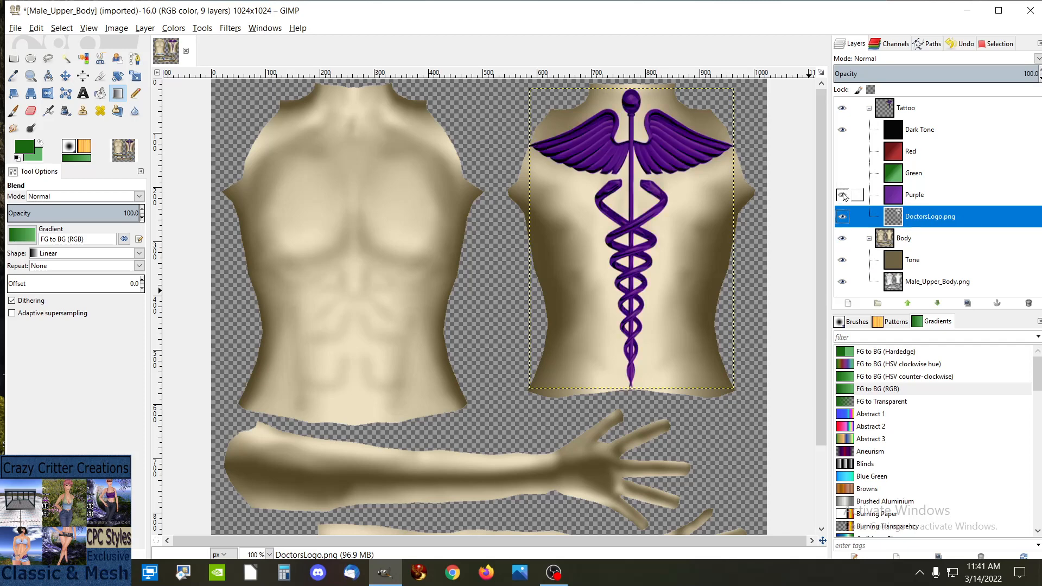
pyautogui.click(842, 195)
pyautogui.click(842, 174)
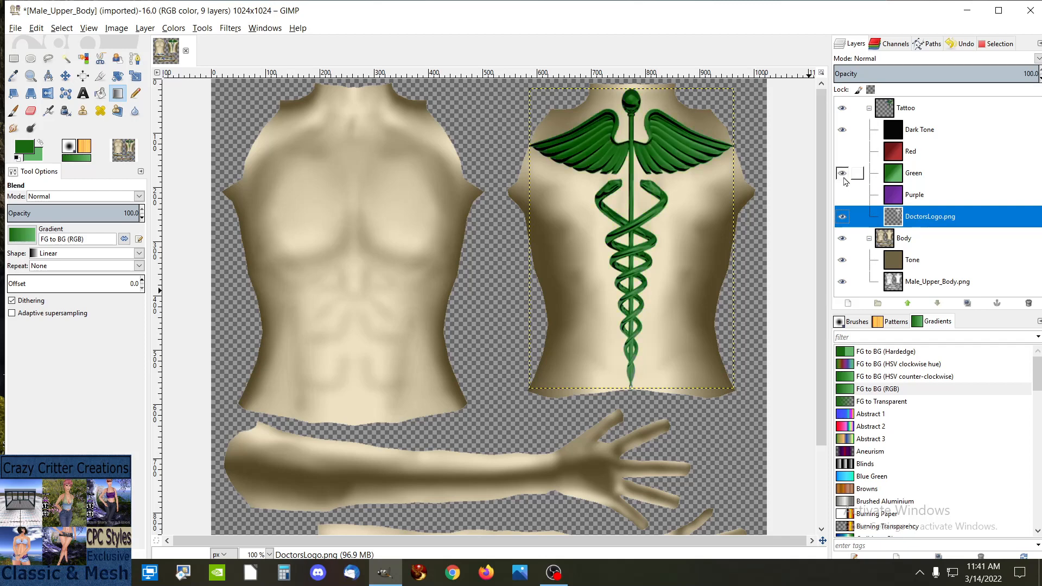
pyautogui.click(843, 173)
pyautogui.click(842, 151)
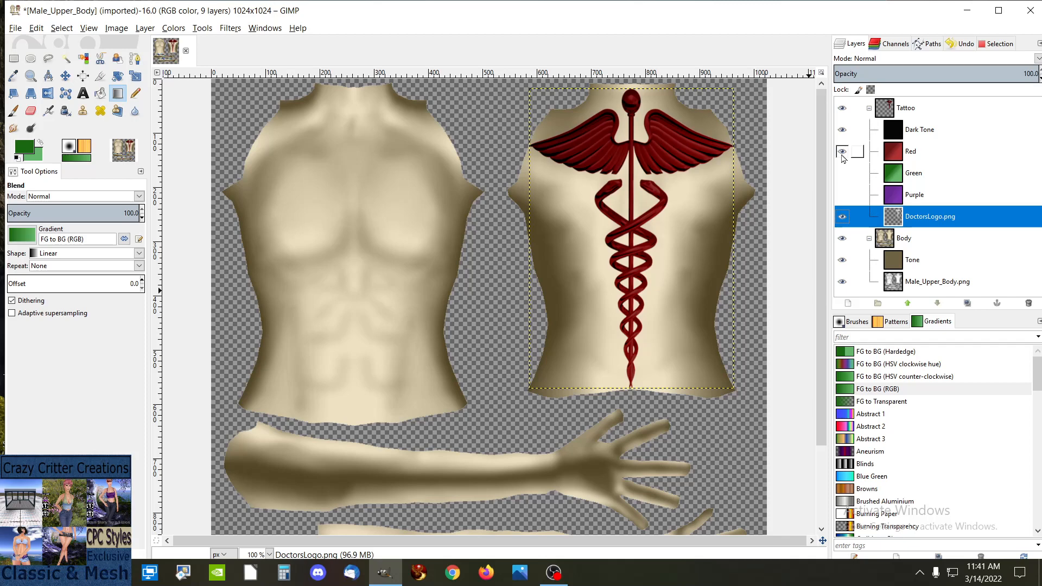
# Step: Preview the Red tint combined with Green and Purple, and hide Green and Purple again
pyautogui.click(843, 173)
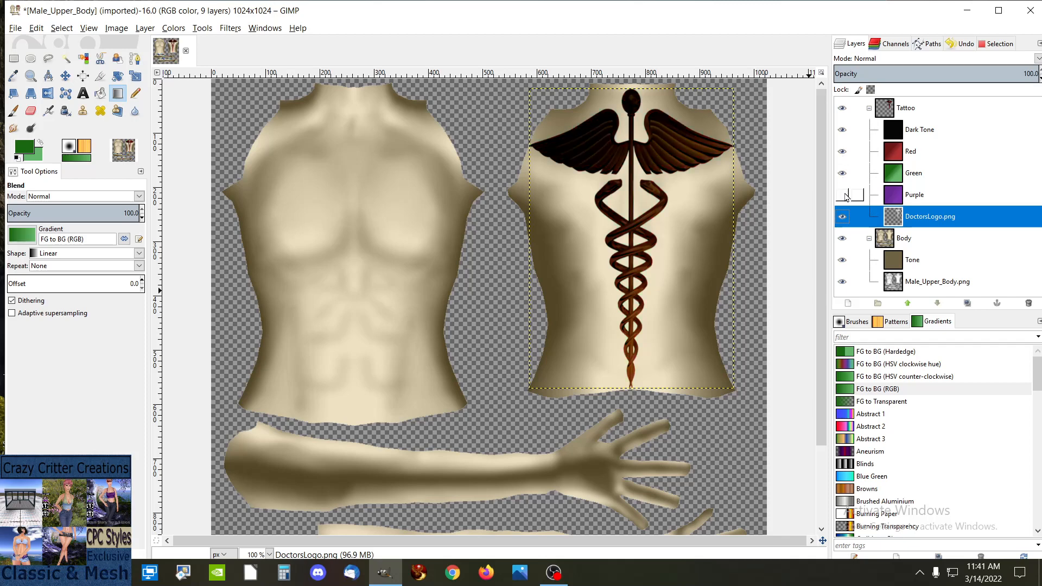
pyautogui.click(842, 195)
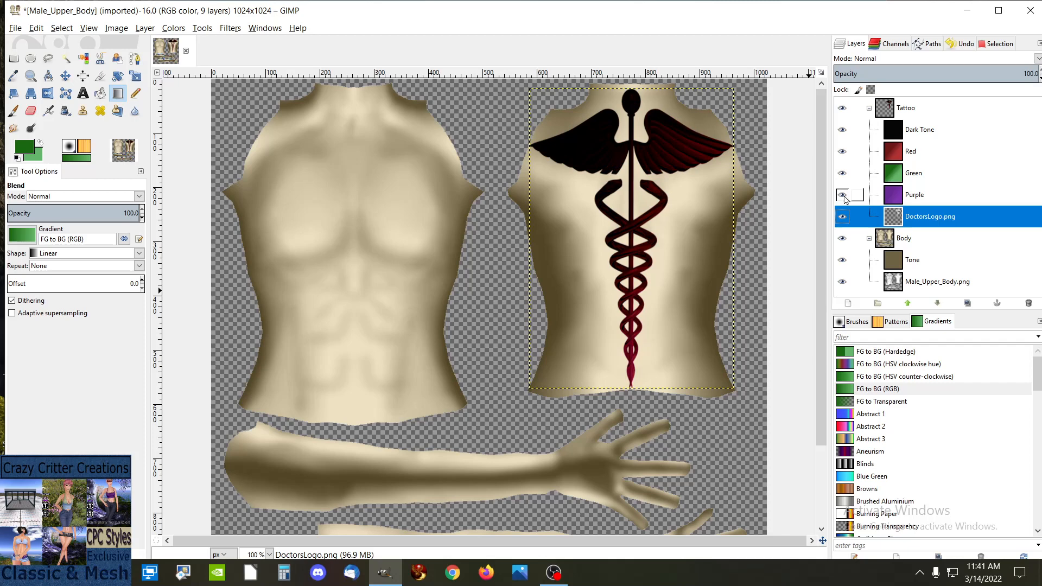
pyautogui.click(842, 195)
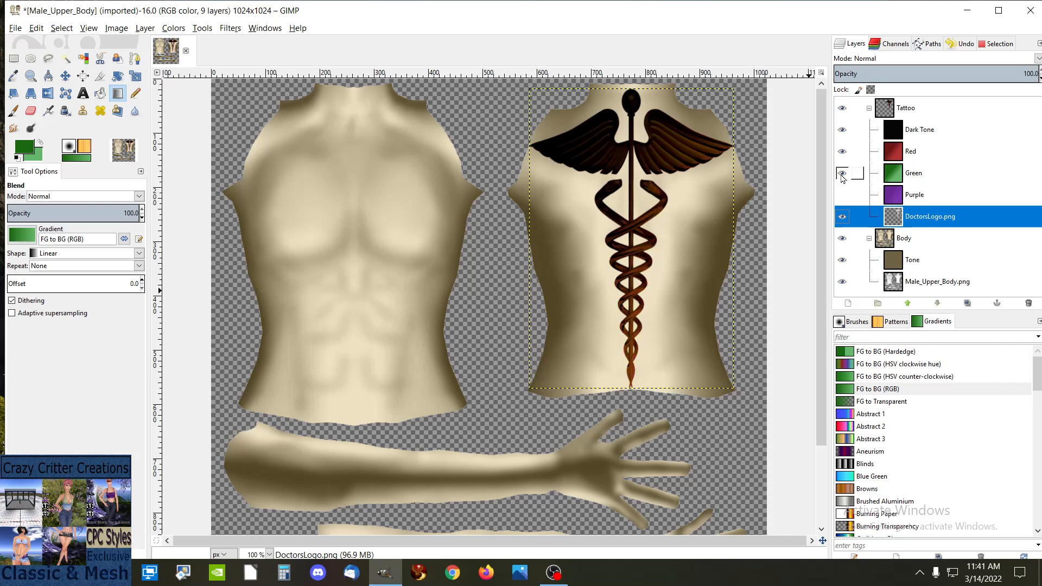
pyautogui.click(842, 173)
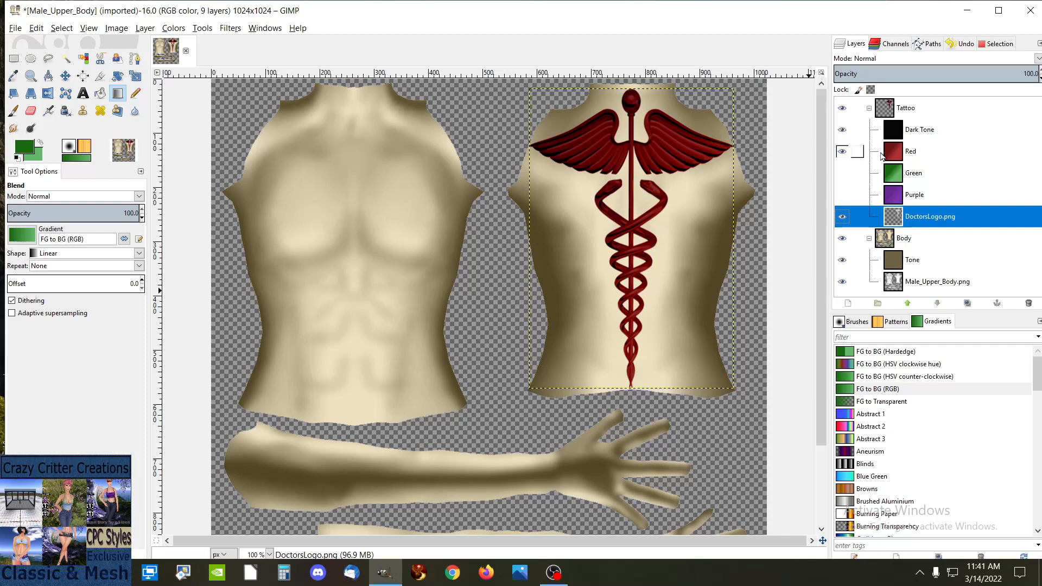